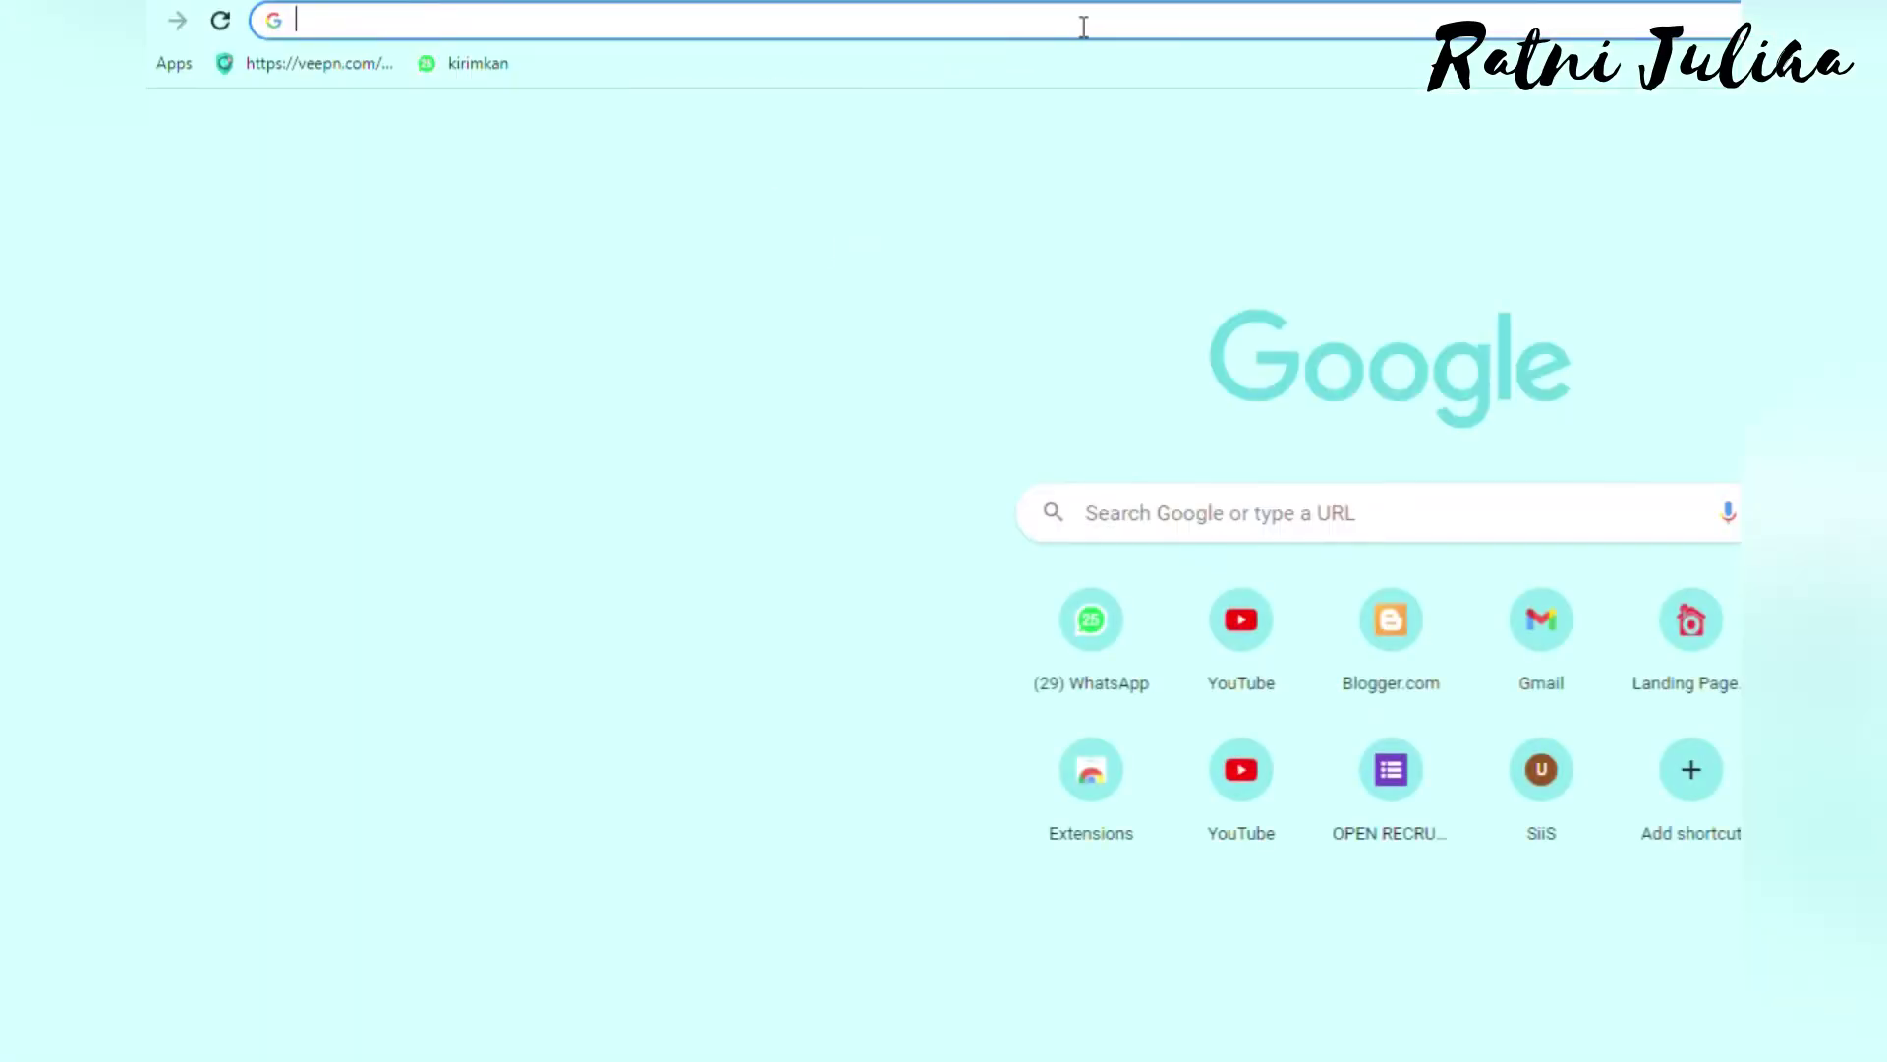
pyautogui.click(1084, 27)
pyautogui.write('www.')
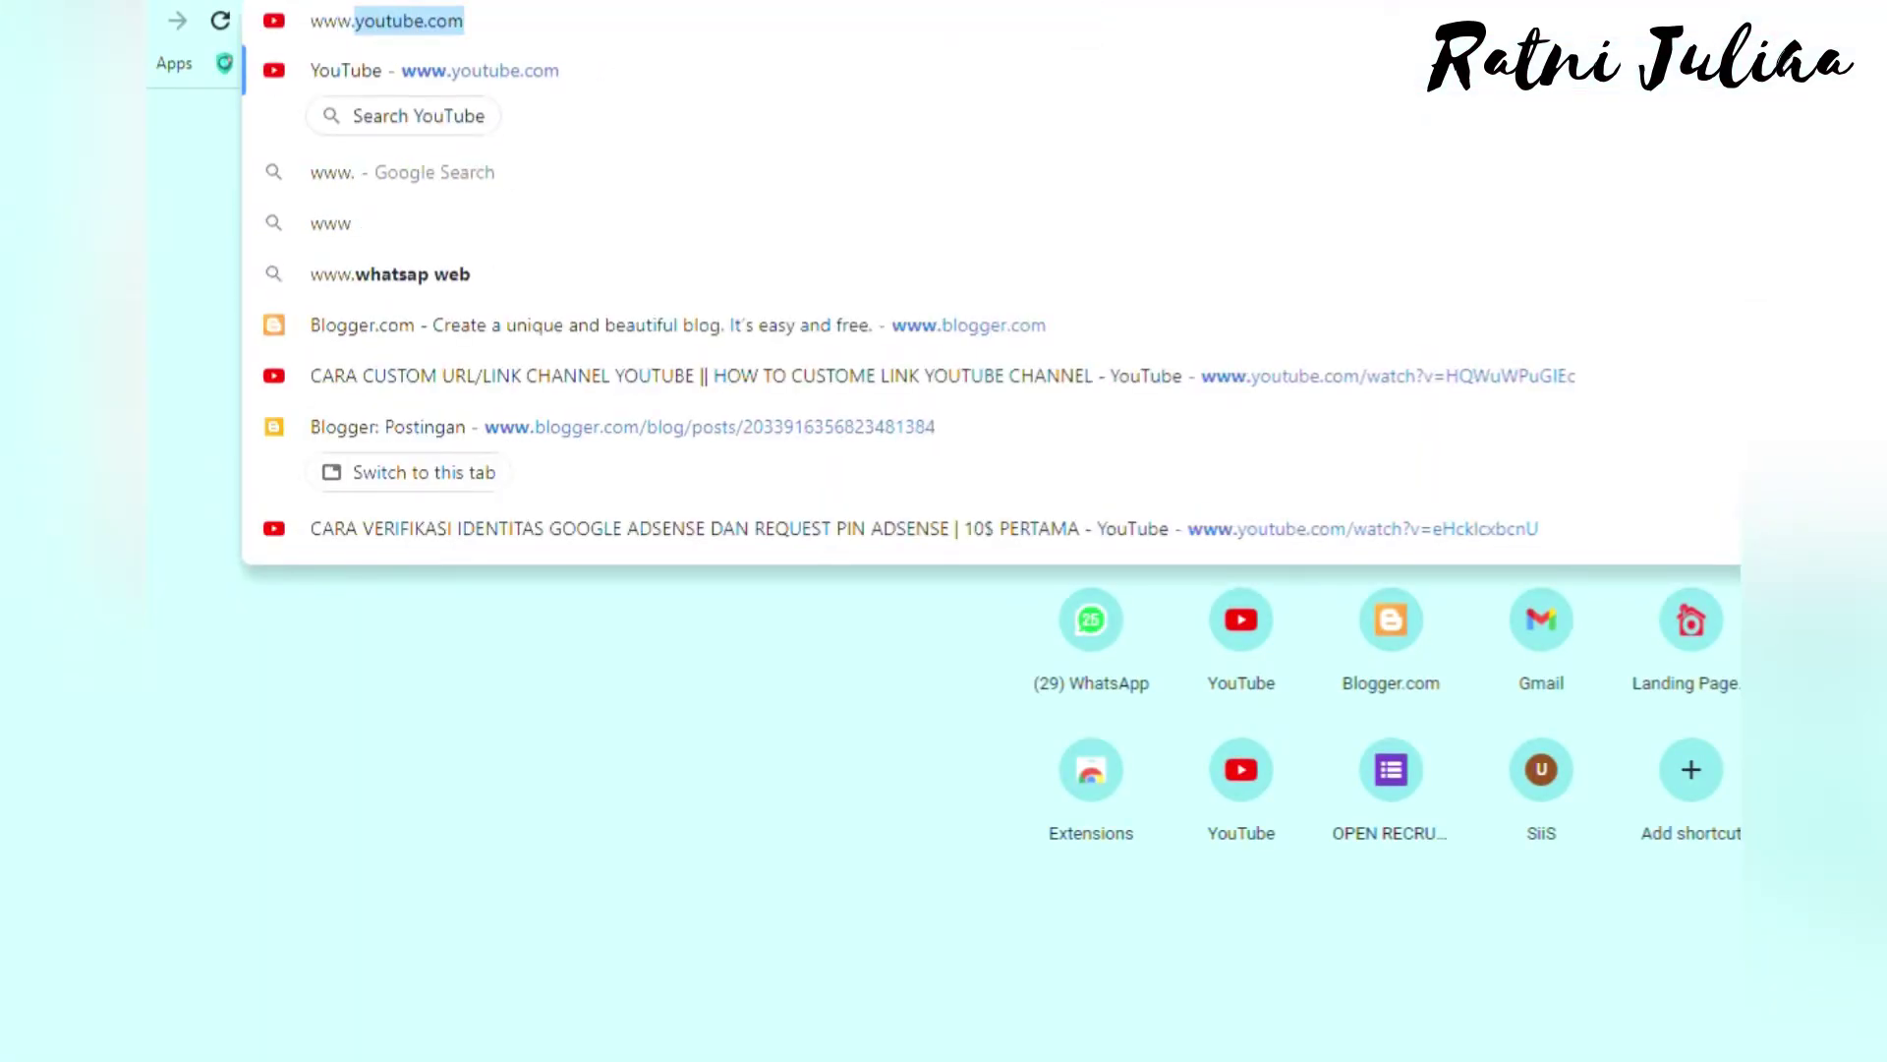
pyautogui.write('blog')
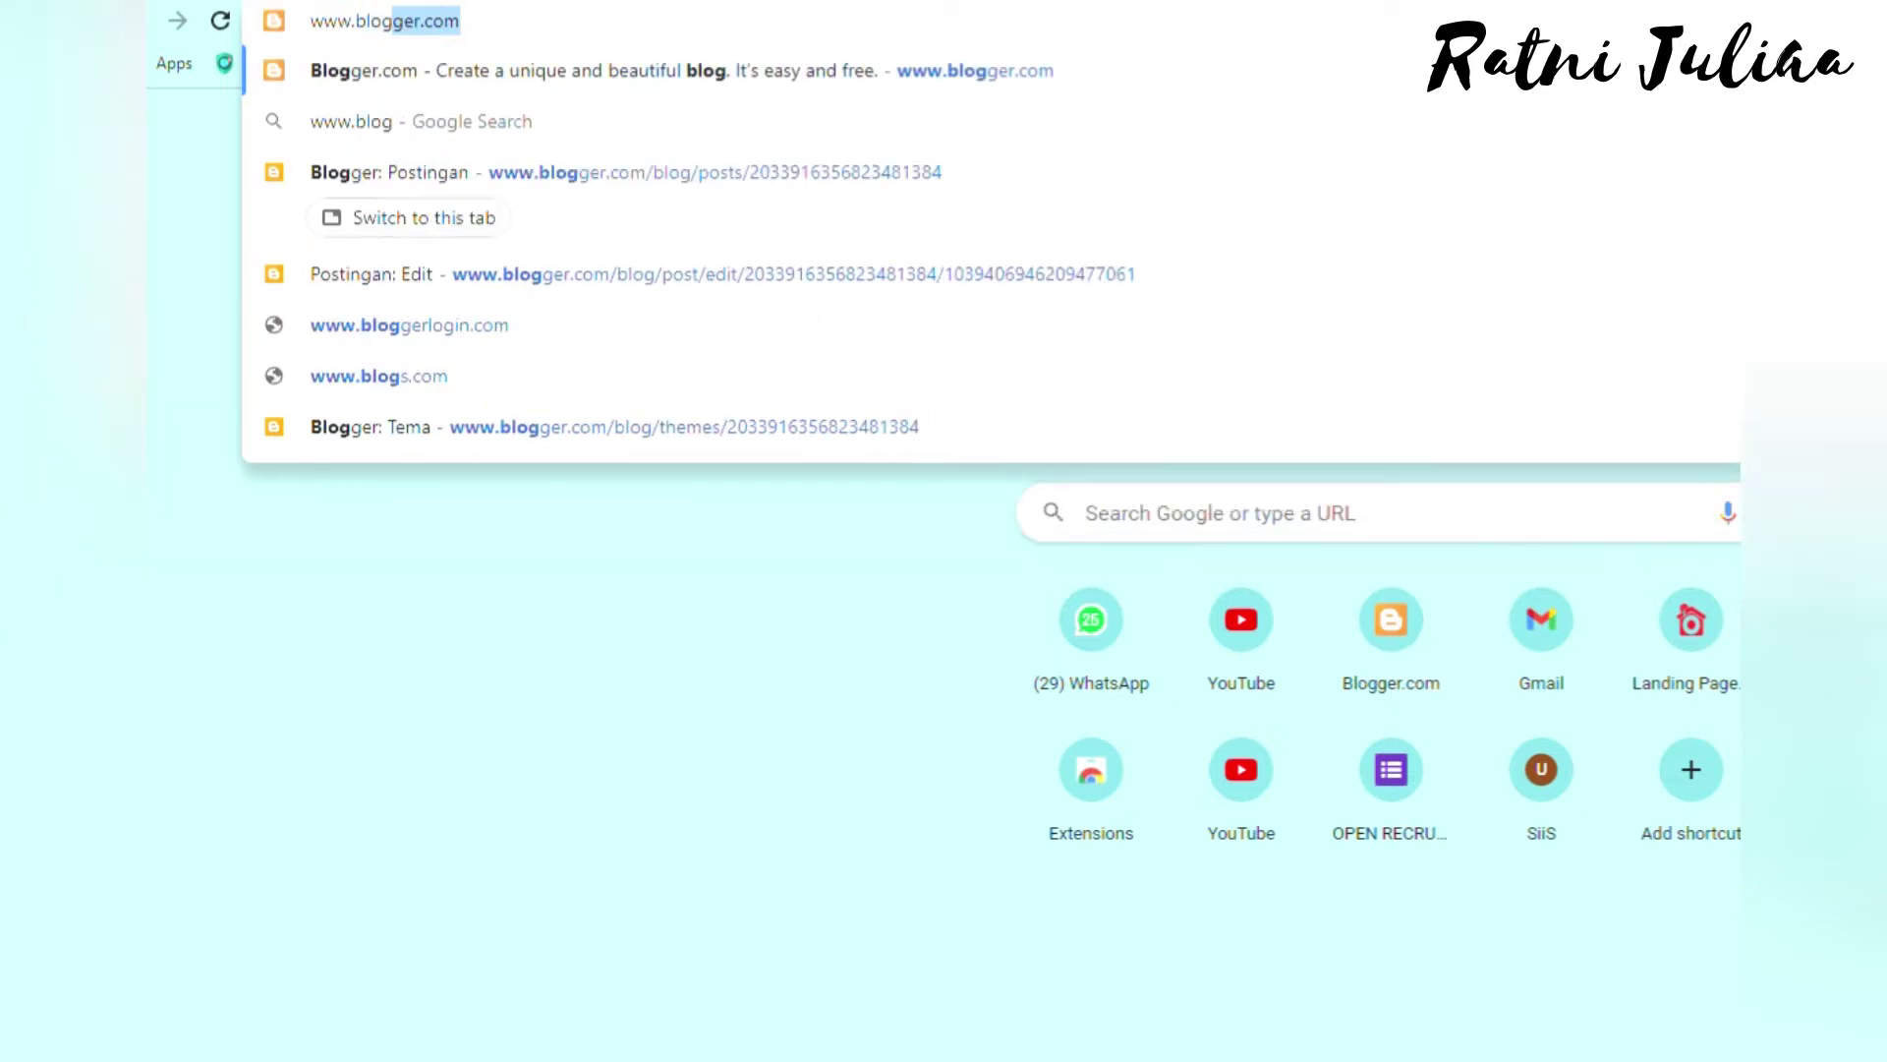
pyautogui.write('ger.com')
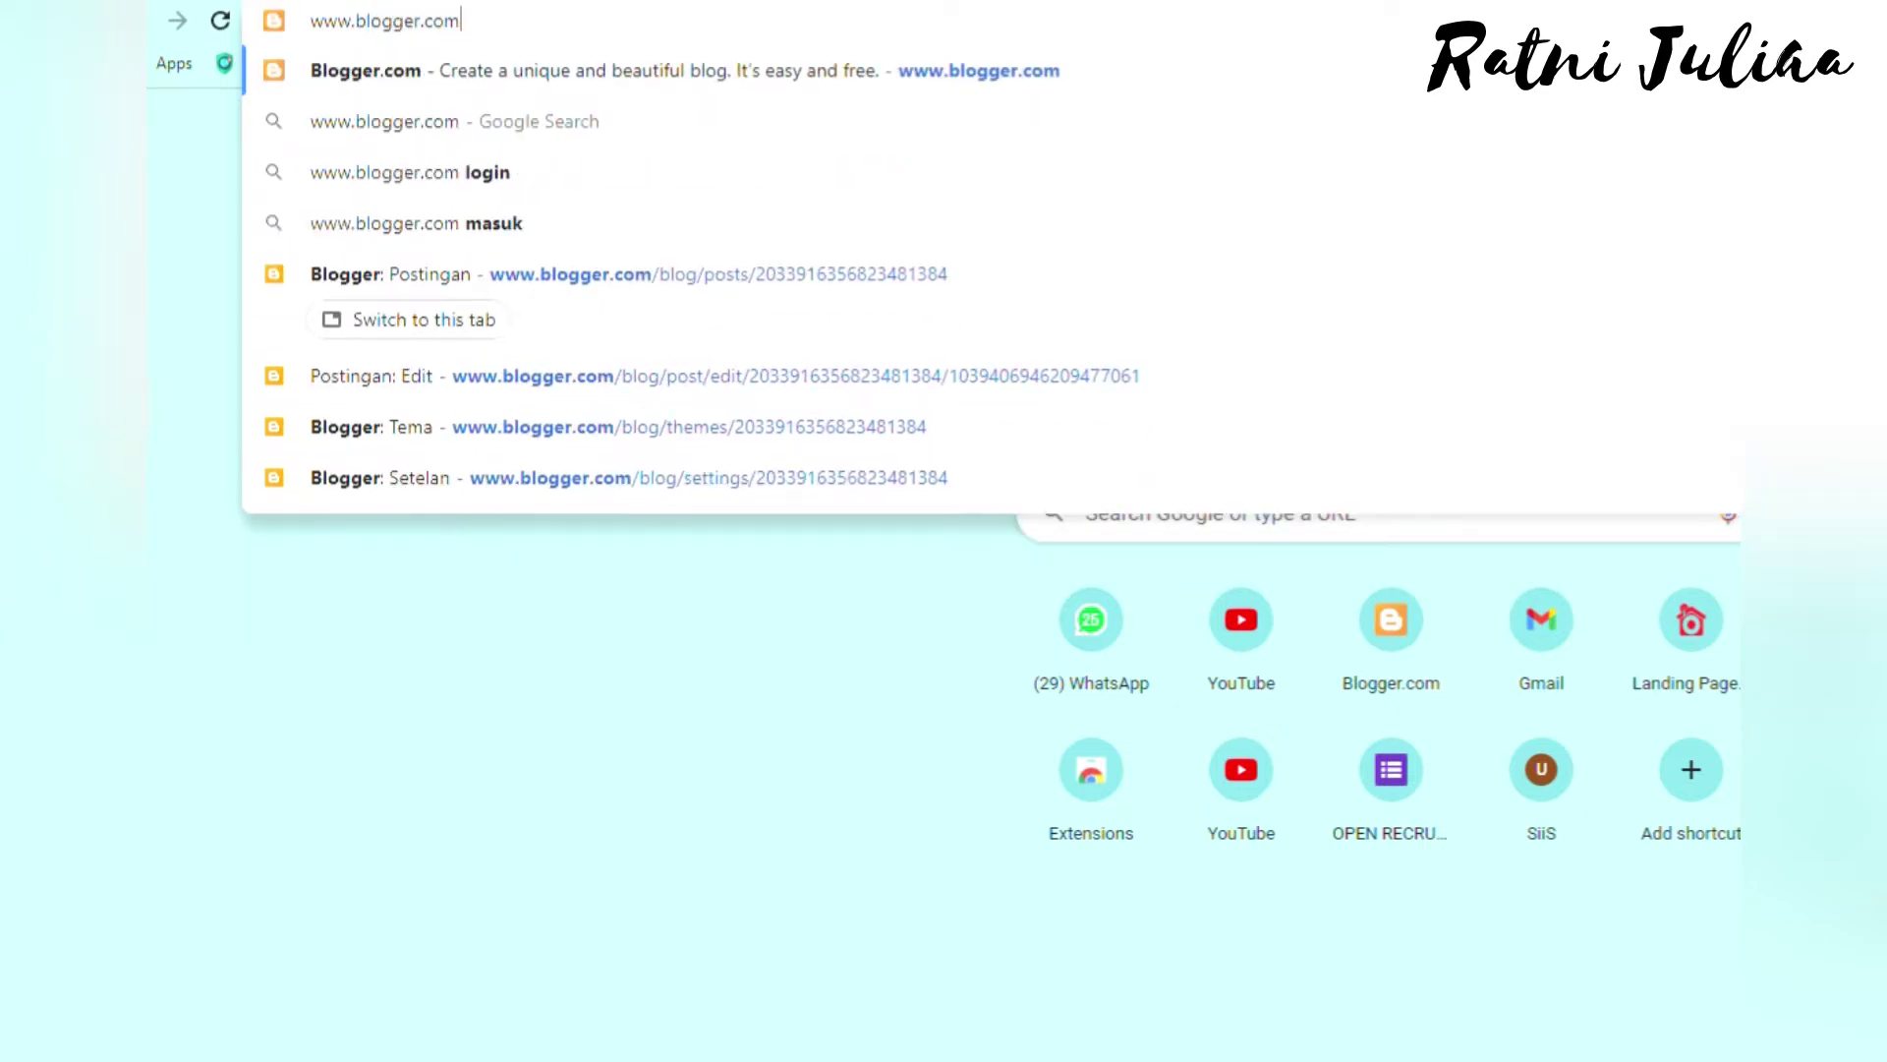
pyautogui.press('Return')
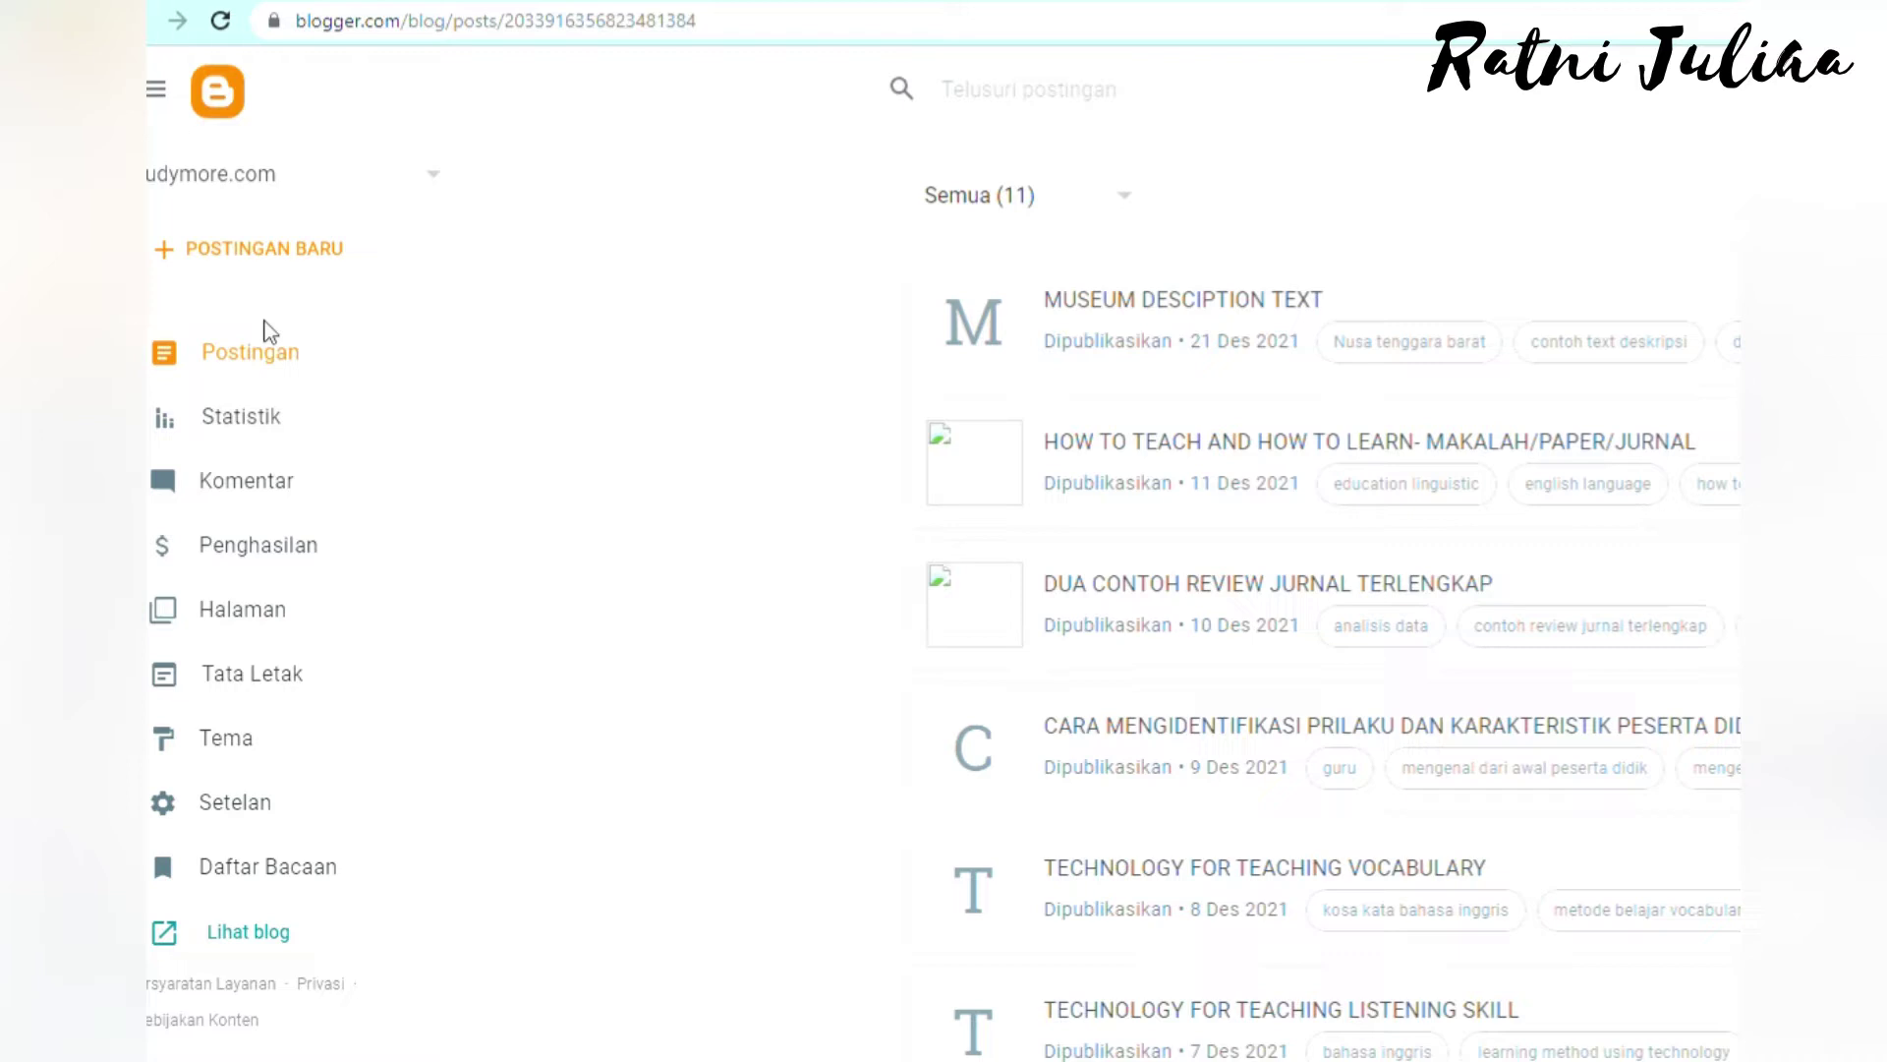
pyautogui.click(280, 248)
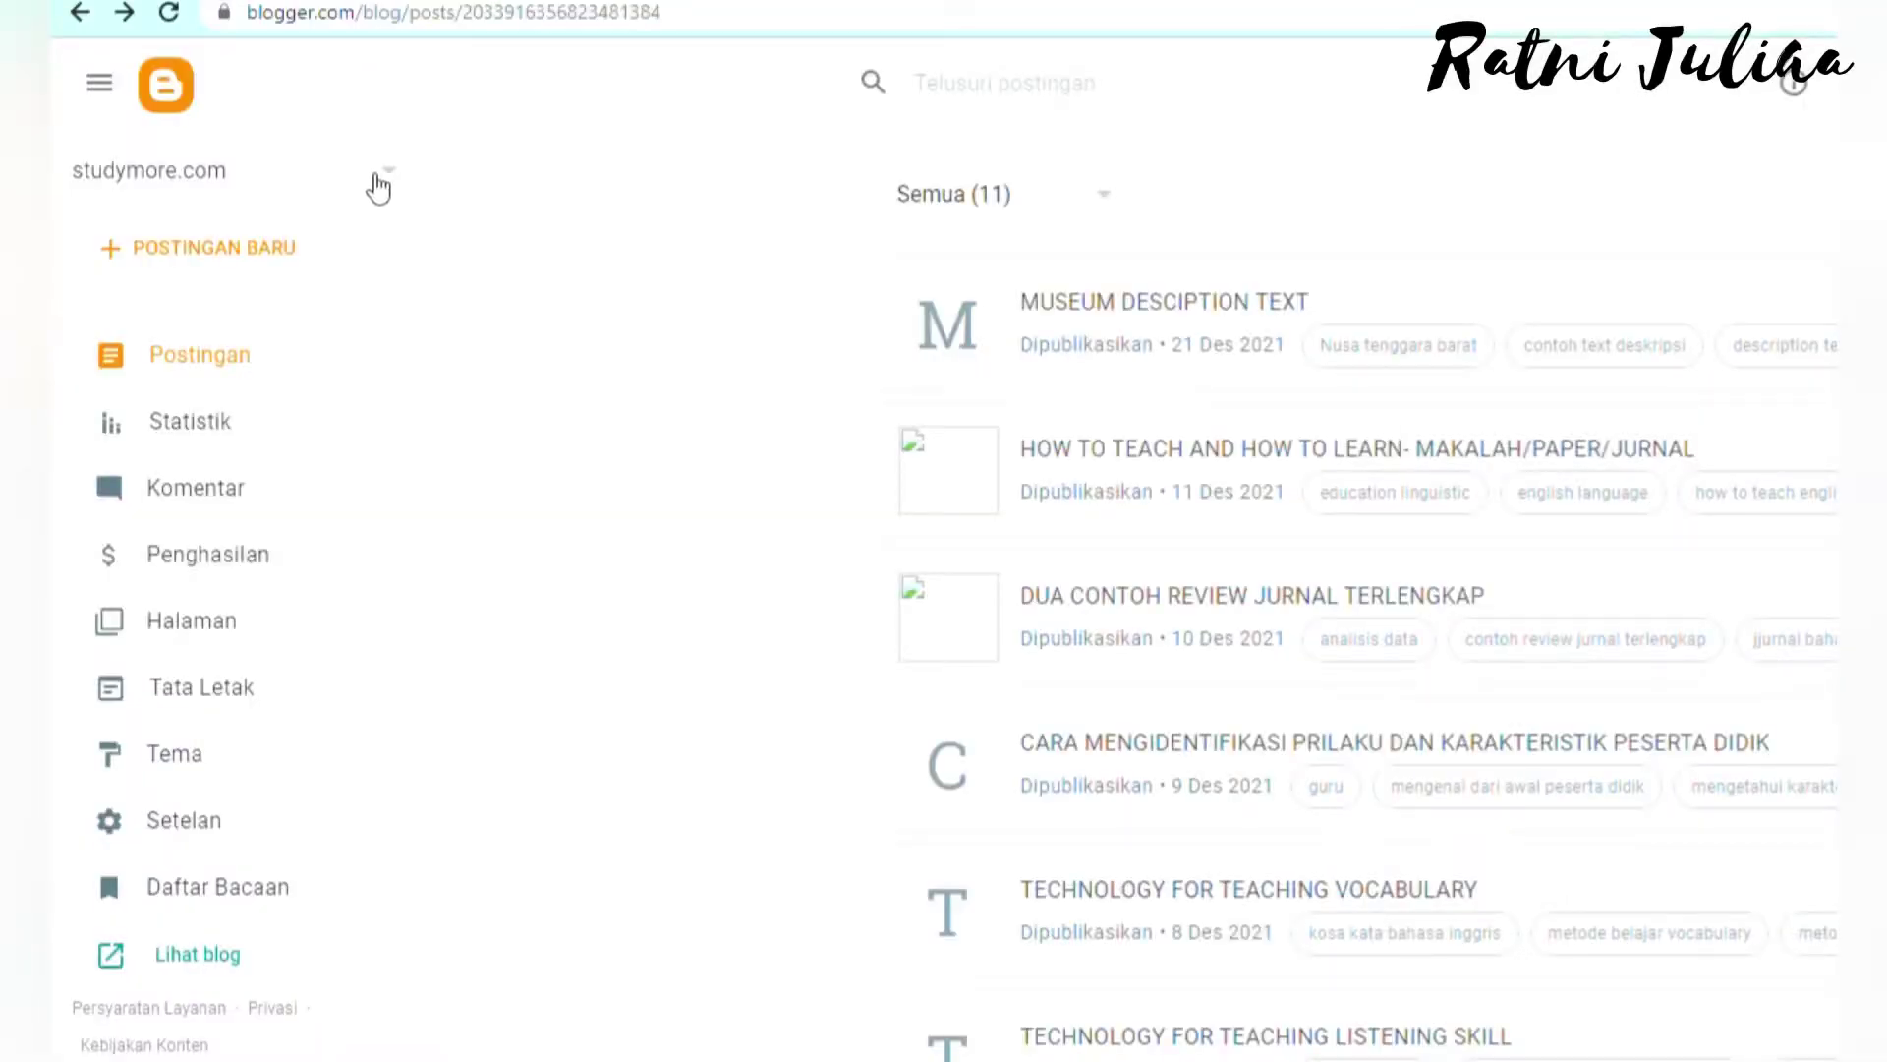
# - Start a new blog from the list of blogs and title it belajarblog.co.id
pyautogui.click(388, 182)
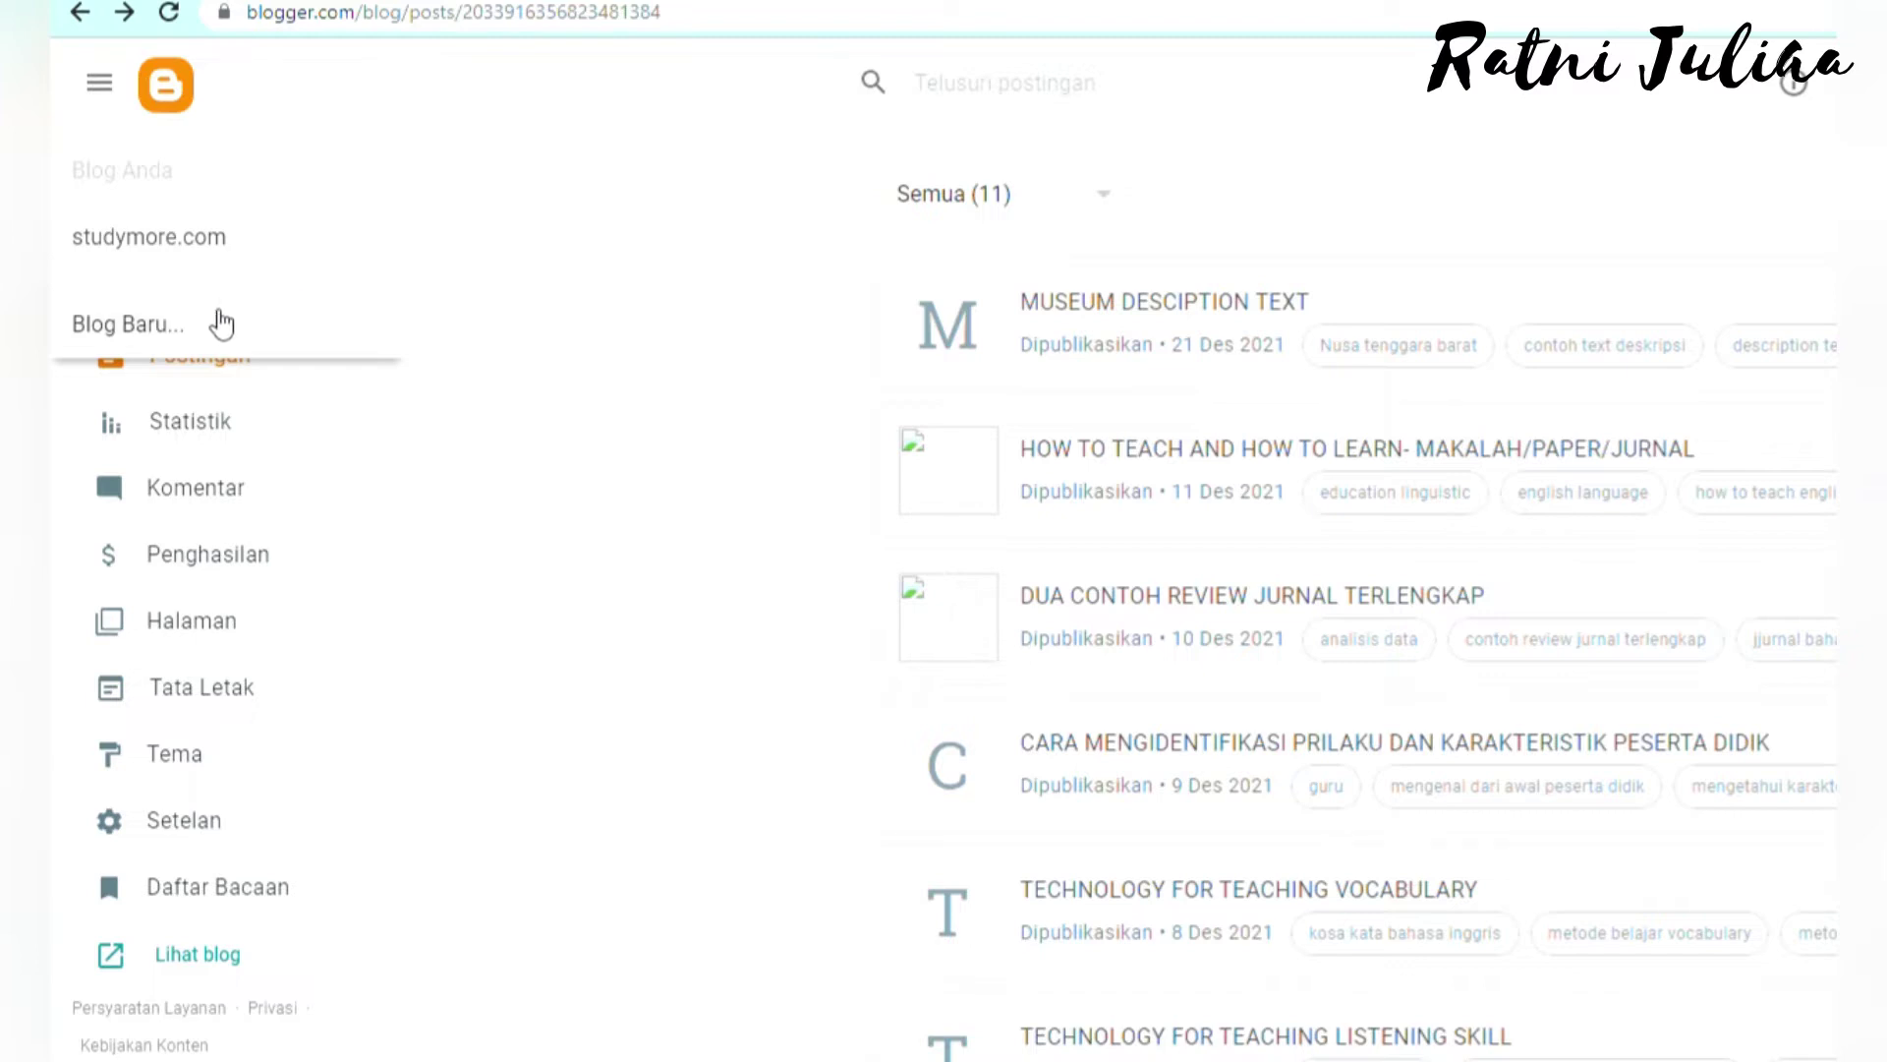
pyautogui.click(221, 322)
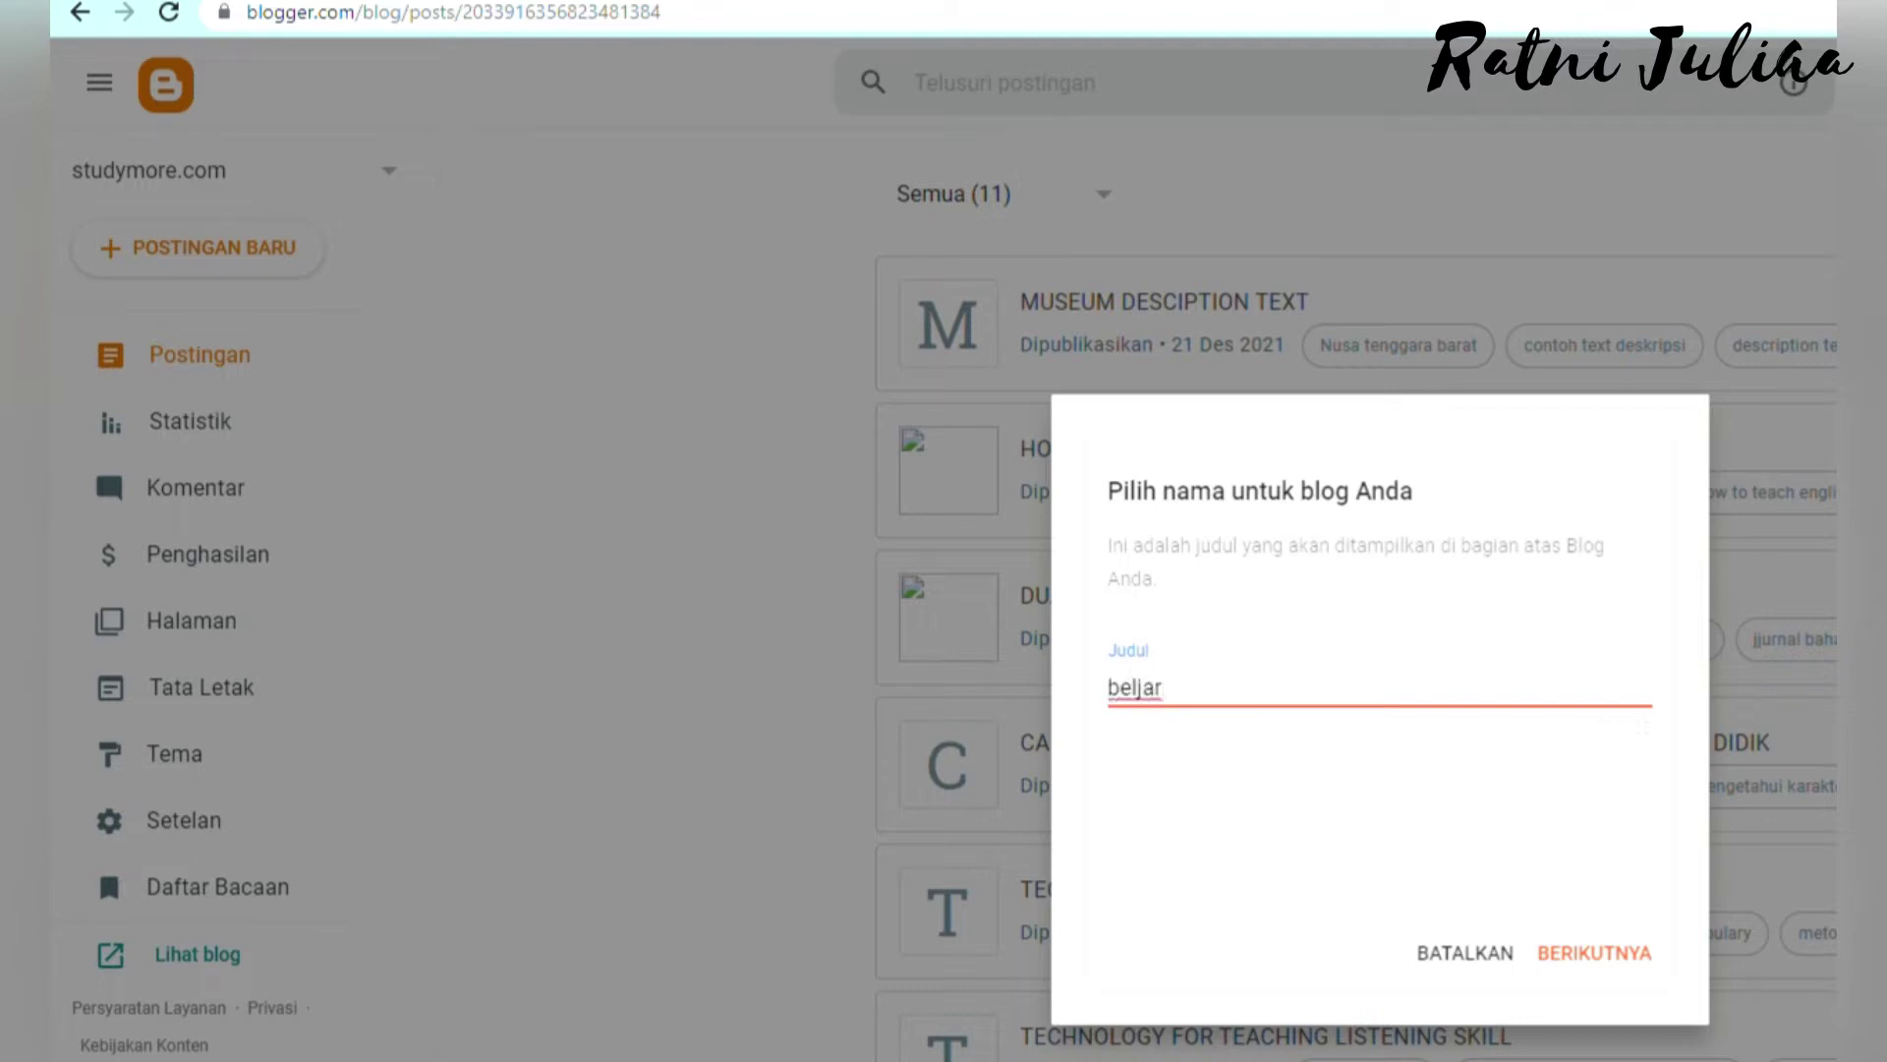
pyautogui.press('BackSpace')
pyautogui.press('BackSpace')
pyautogui.press('BackSpace')
pyautogui.write('ajarblog.co.id')
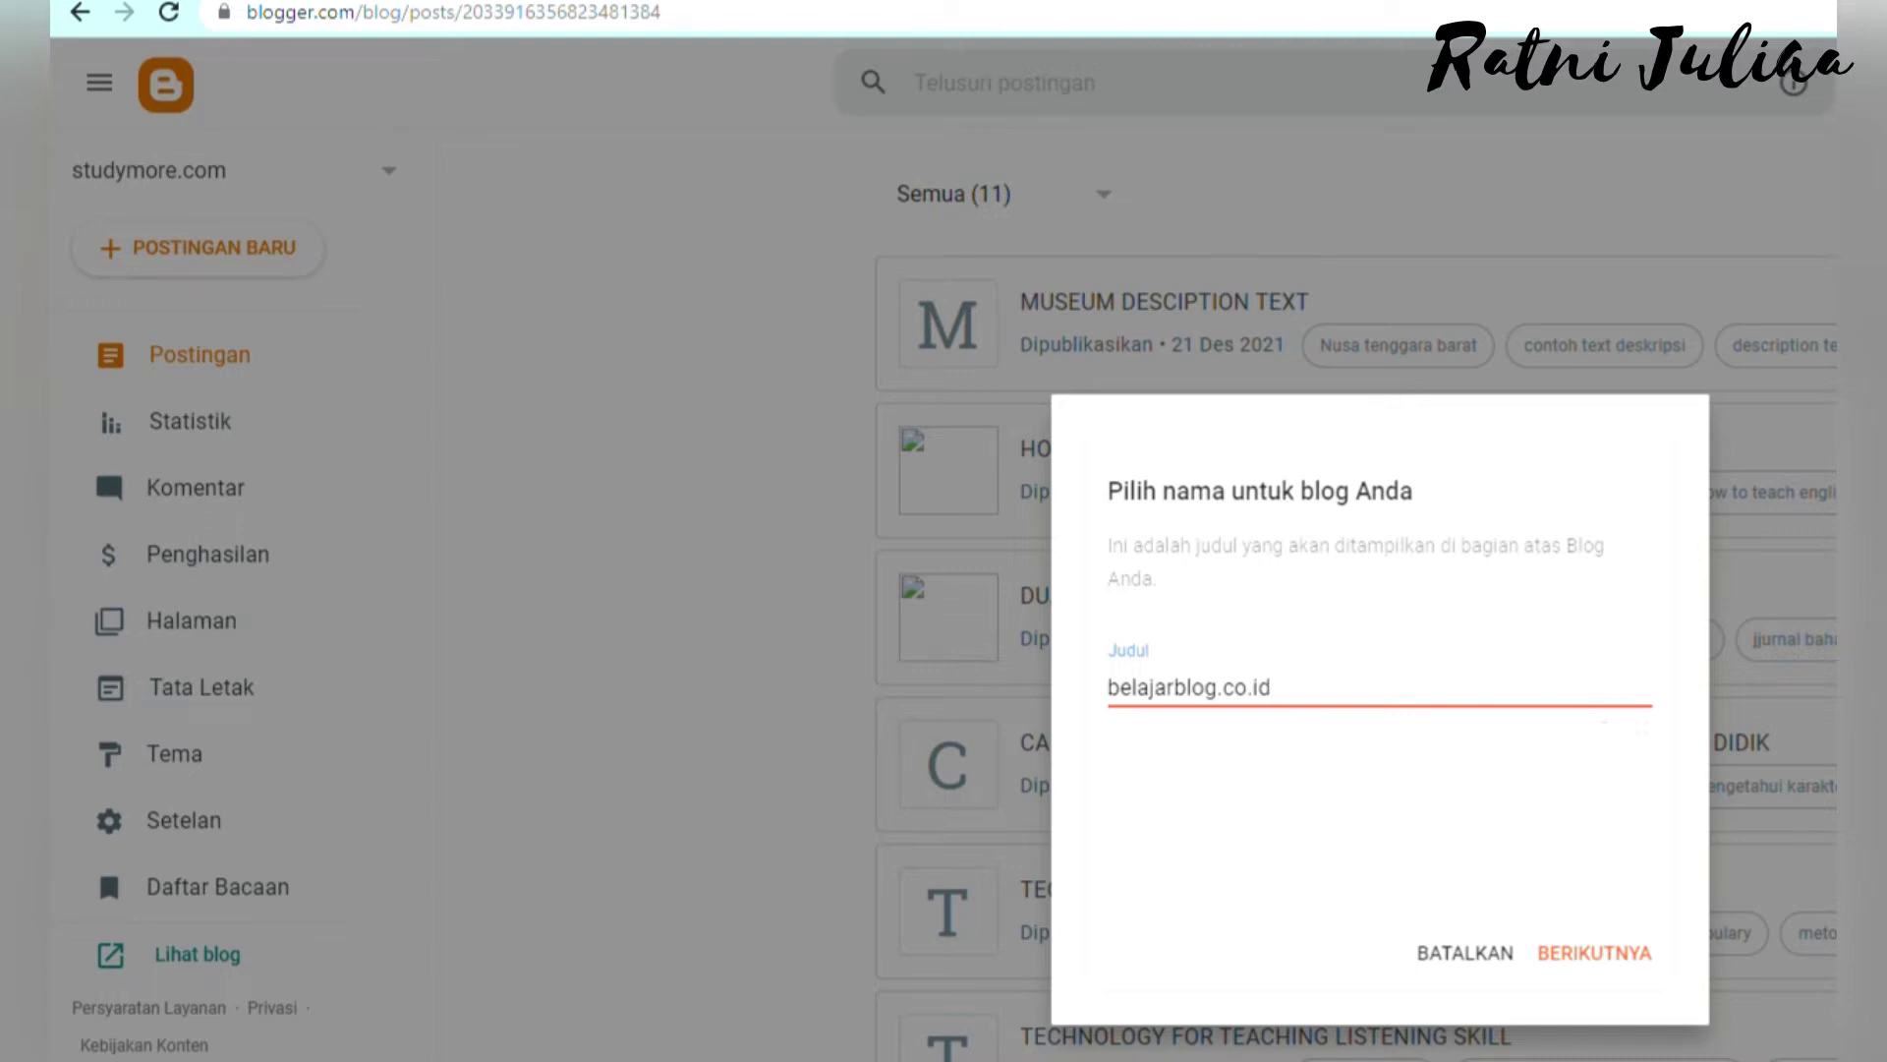
pyautogui.click(1616, 961)
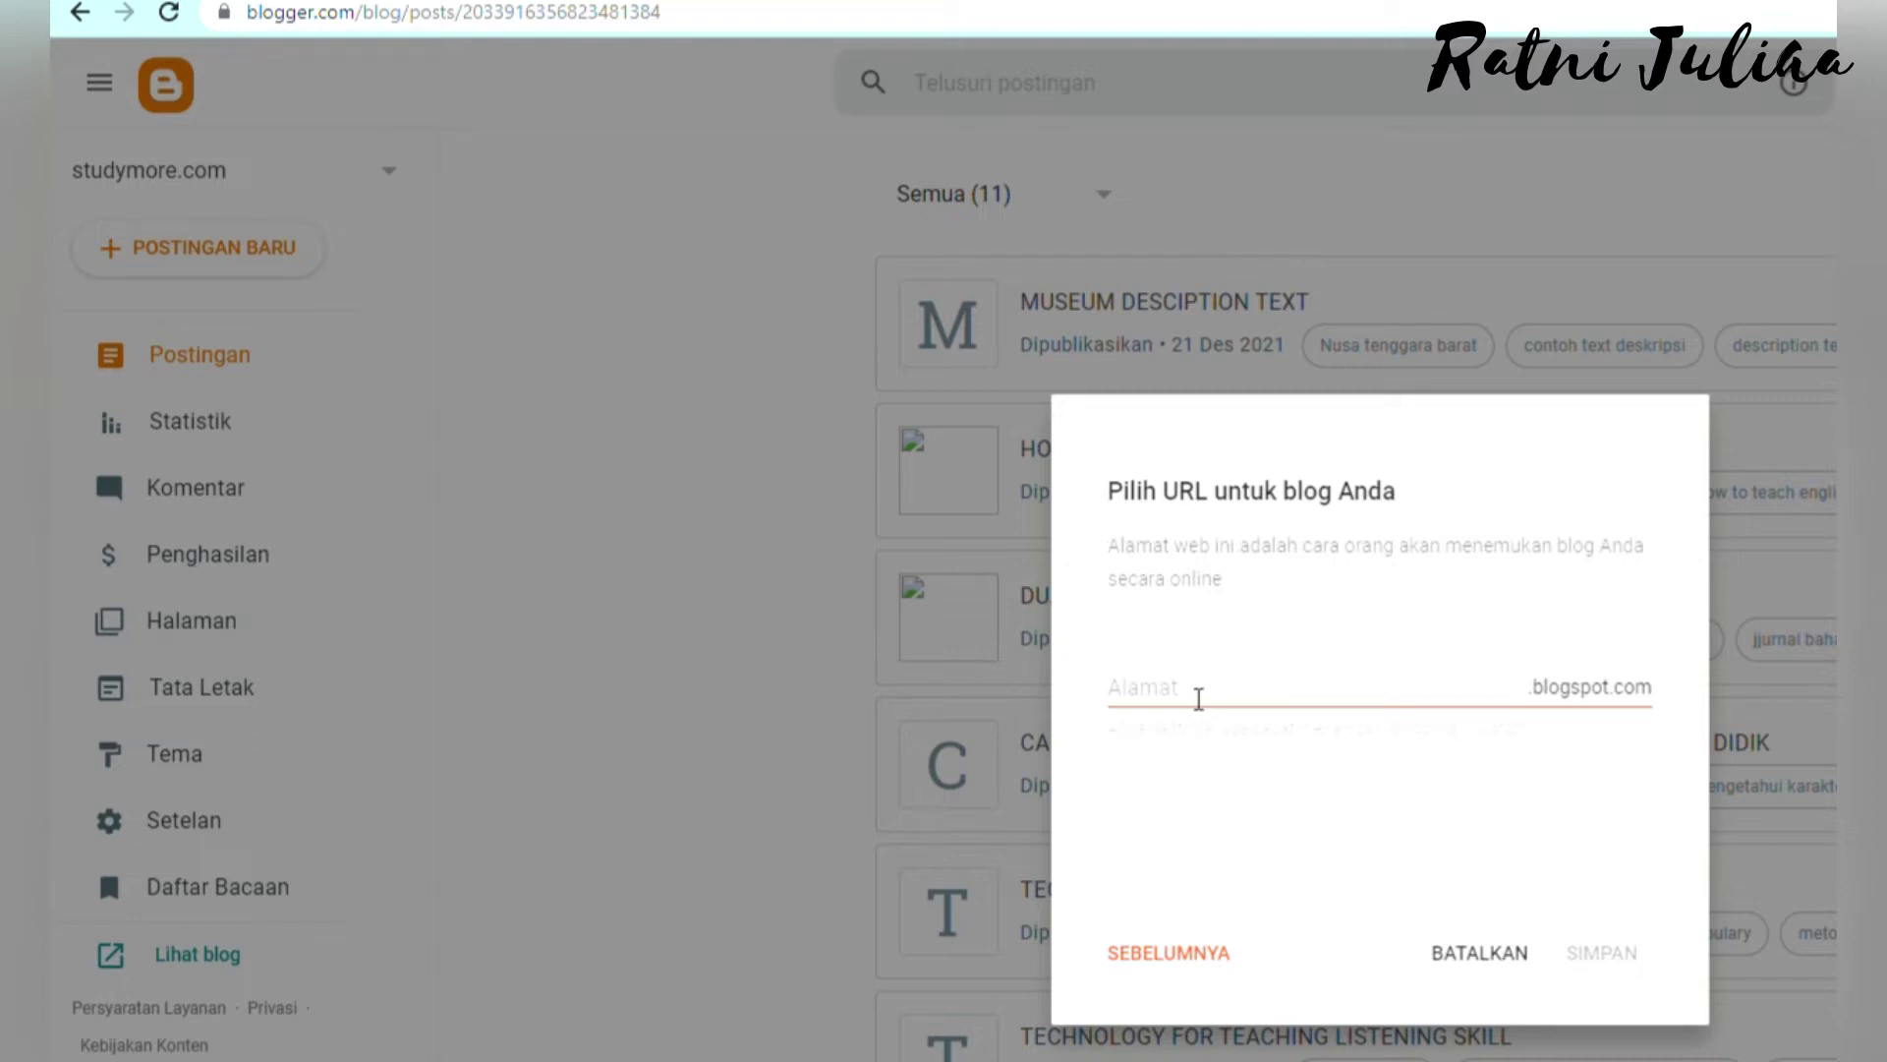
# - Set the new blog's address to belajarblogajaya.blogspot.com and save the blog
pyautogui.click(1197, 695)
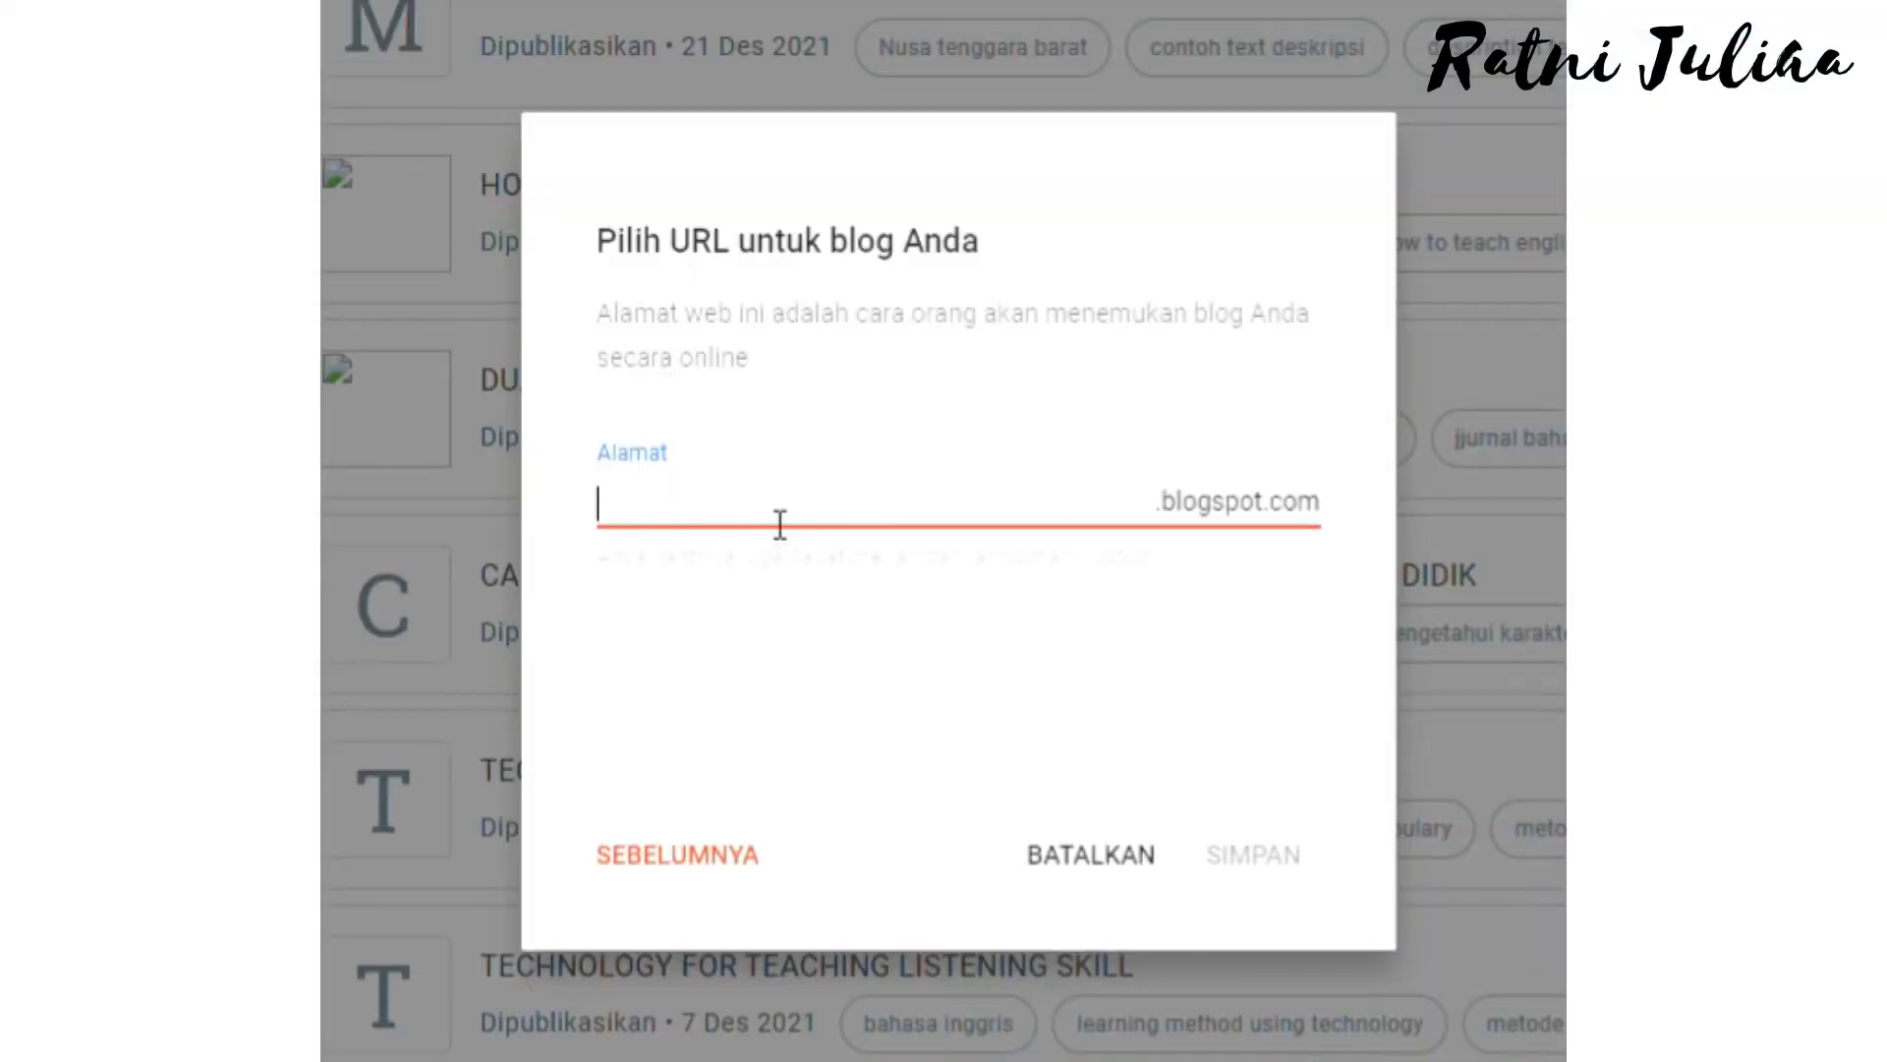
pyautogui.write('belajar')
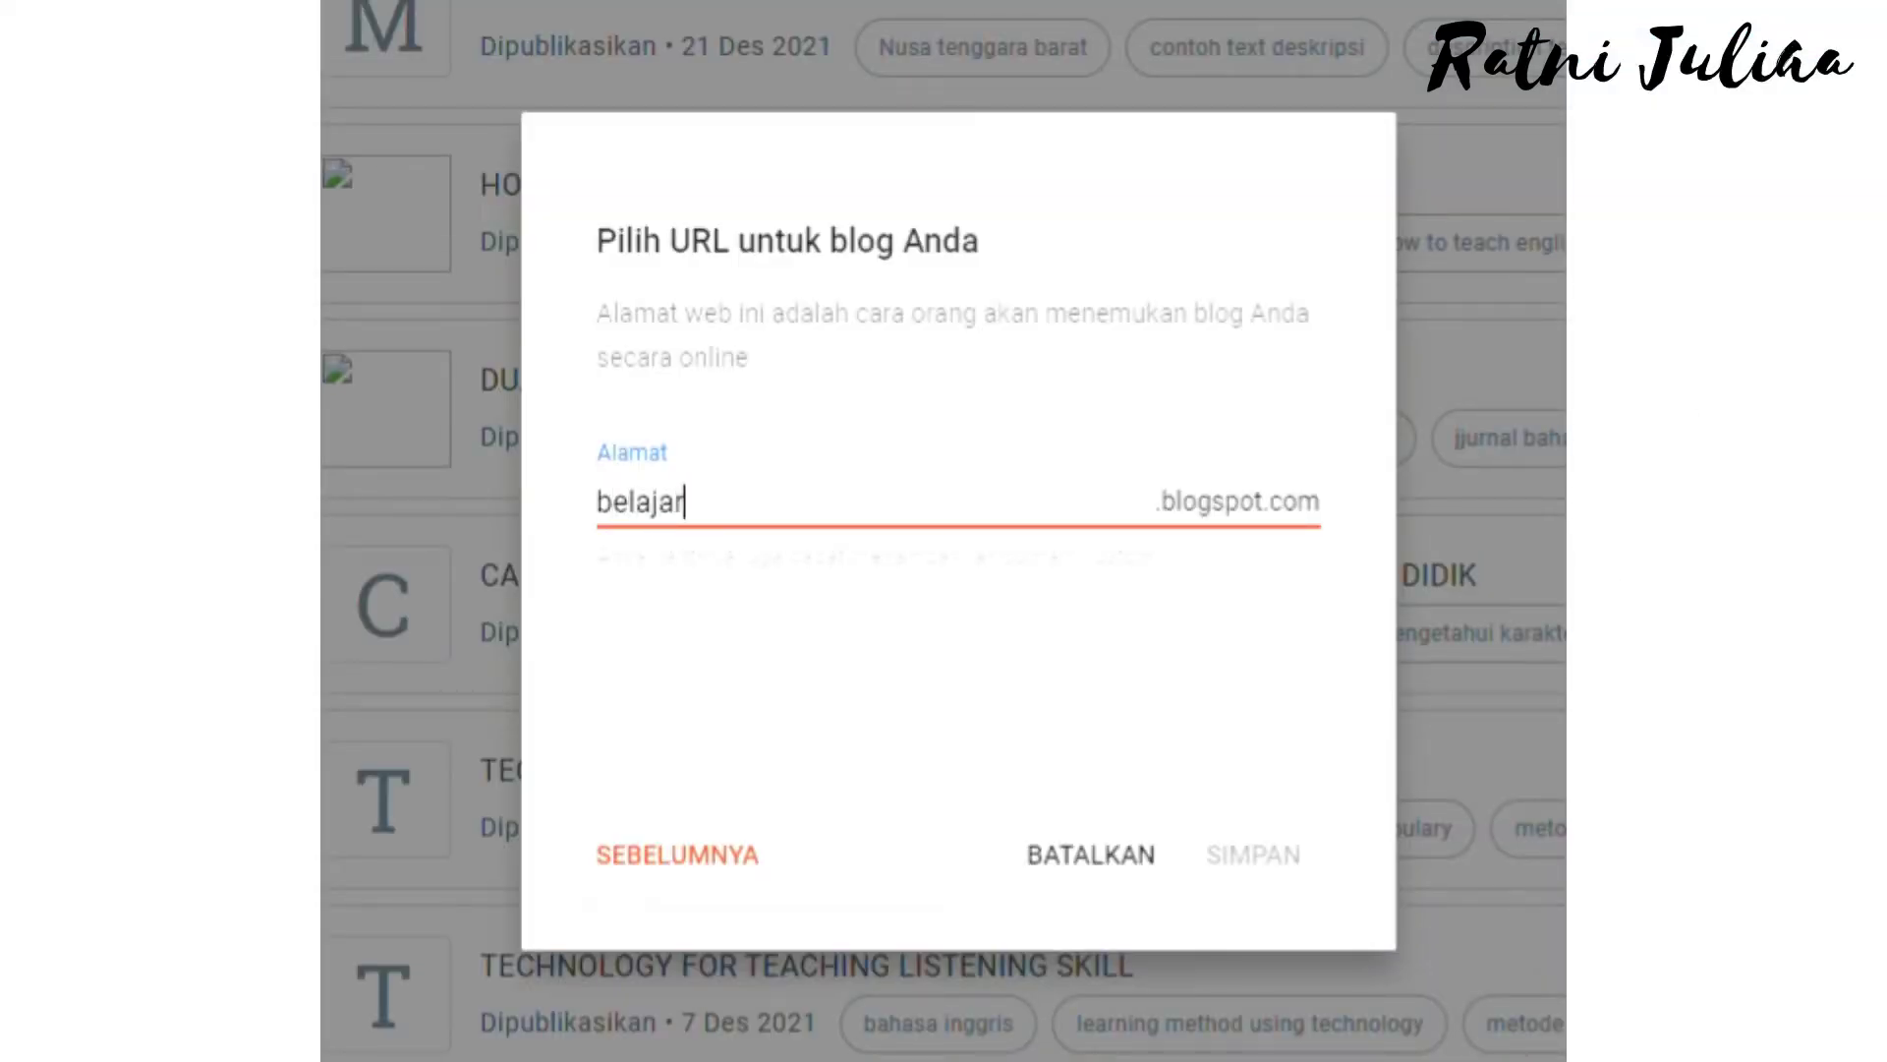
pyautogui.write('blog.')
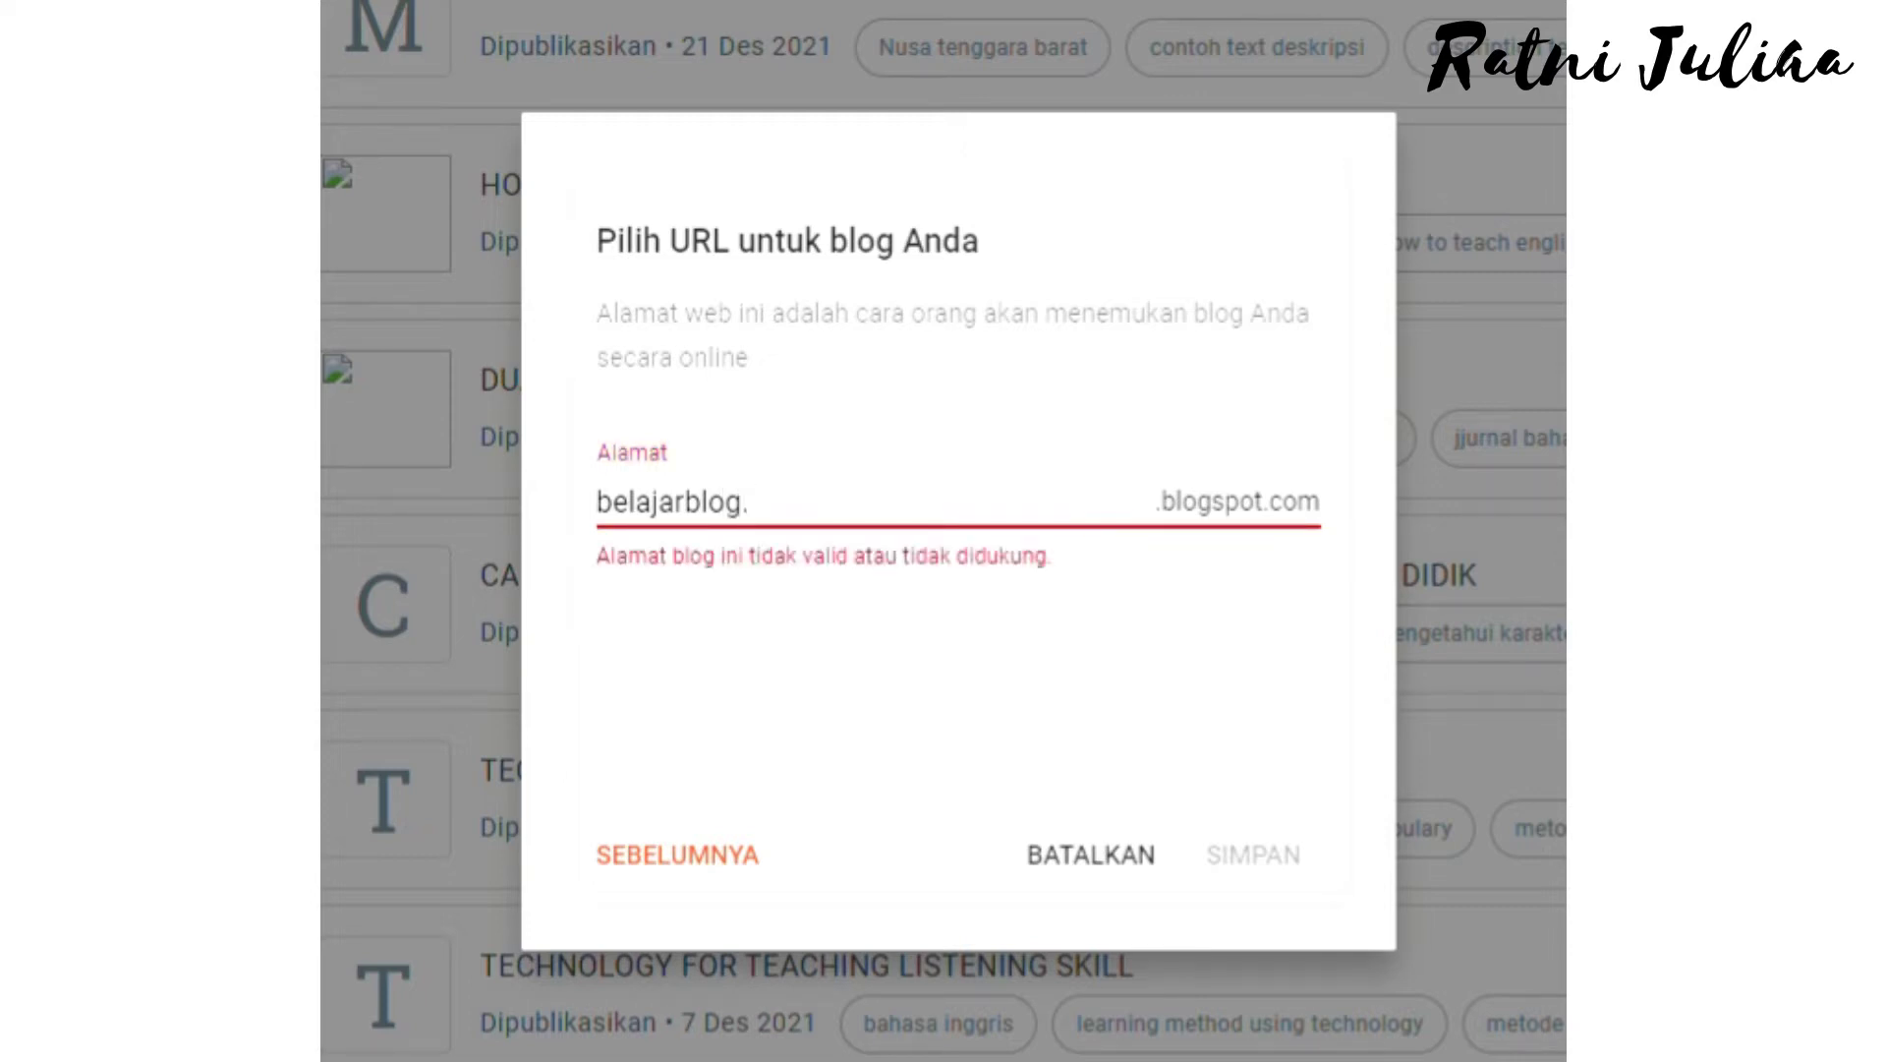
pyautogui.press('BackSpace')
pyautogui.write('yuk')
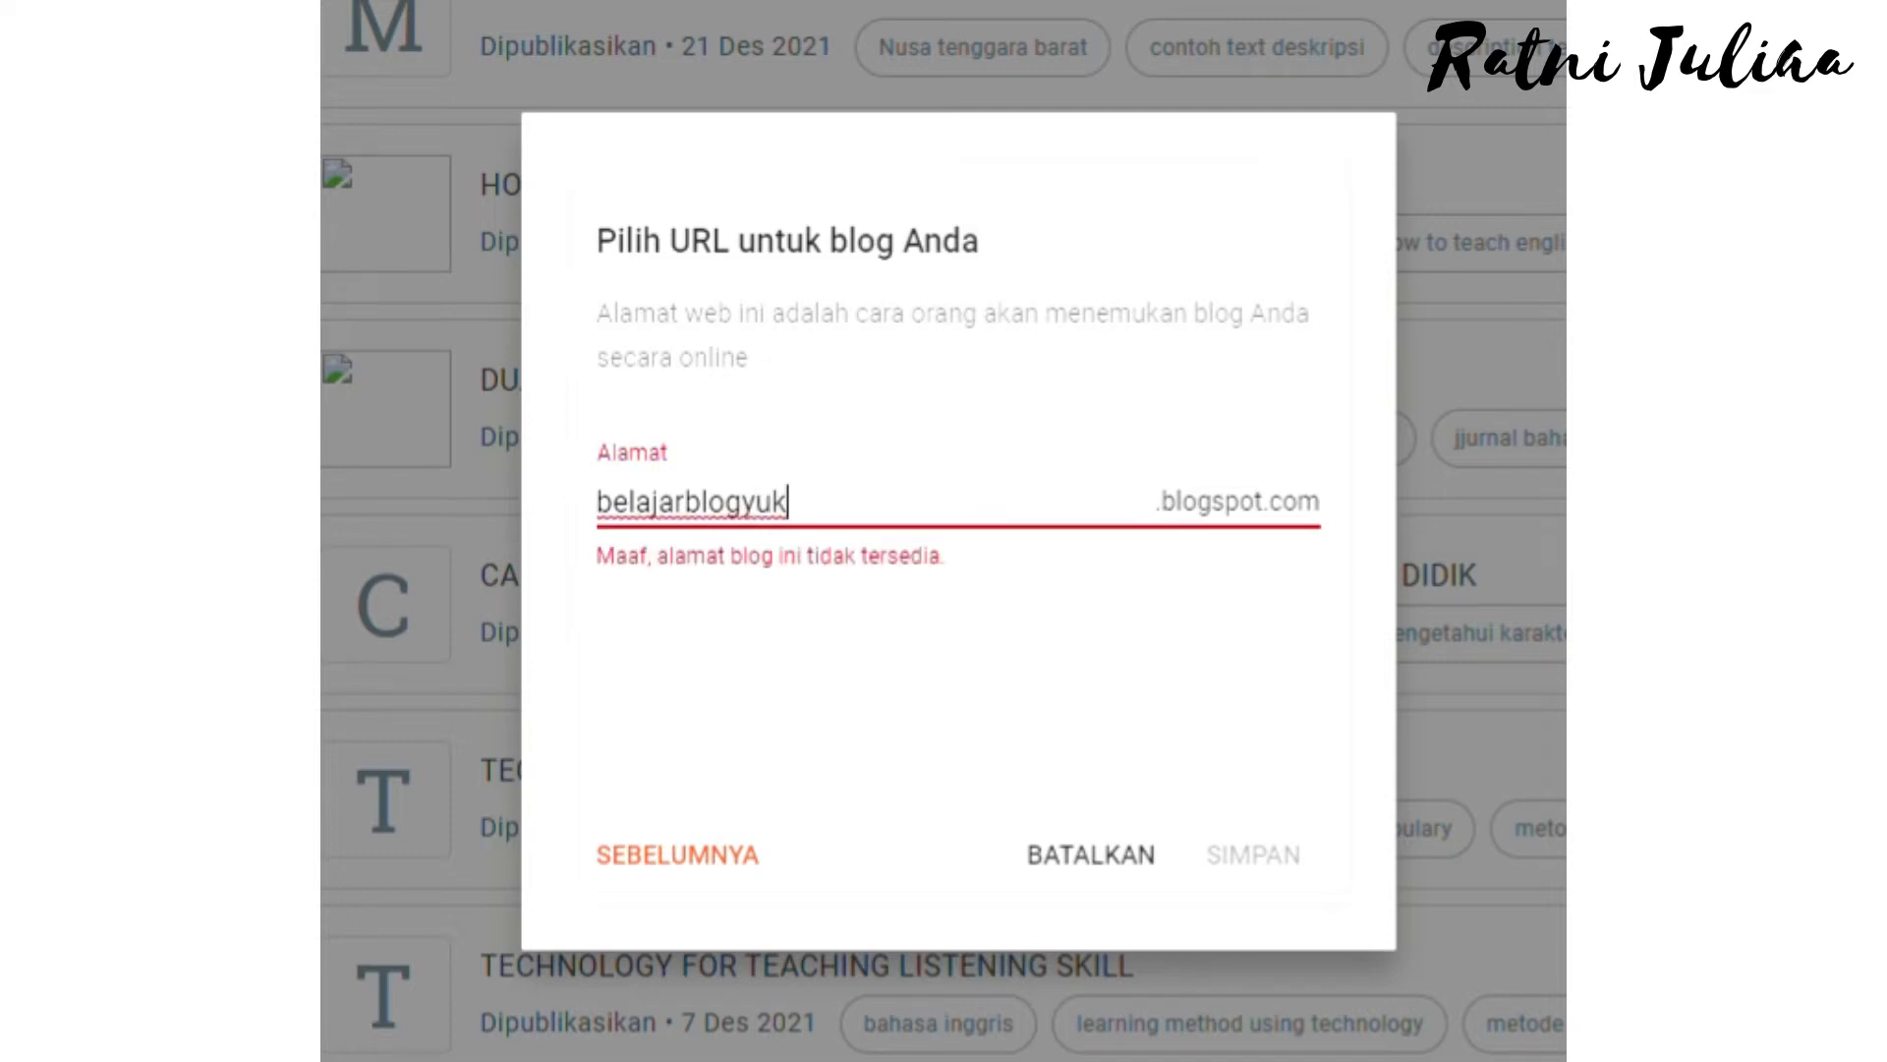
pyautogui.press('BackSpace')
pyautogui.press('BackSpace')
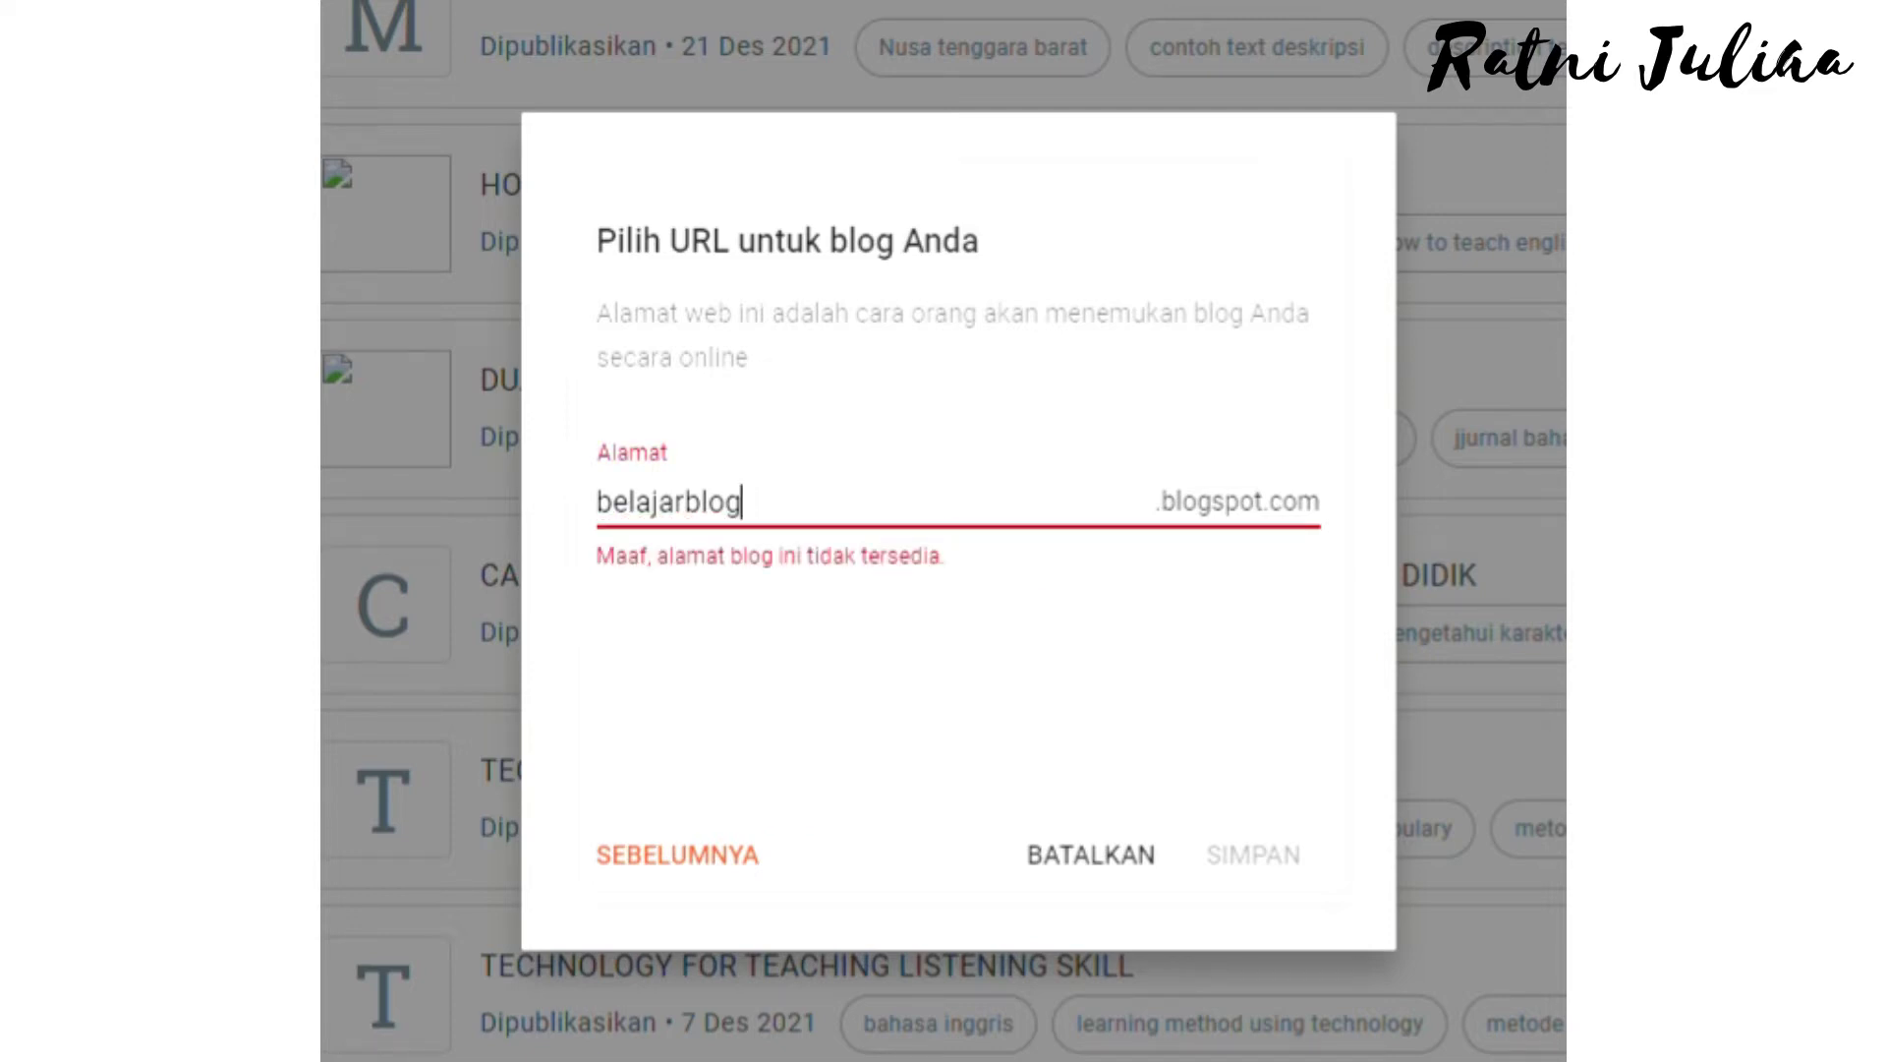
pyautogui.write('ajaya')
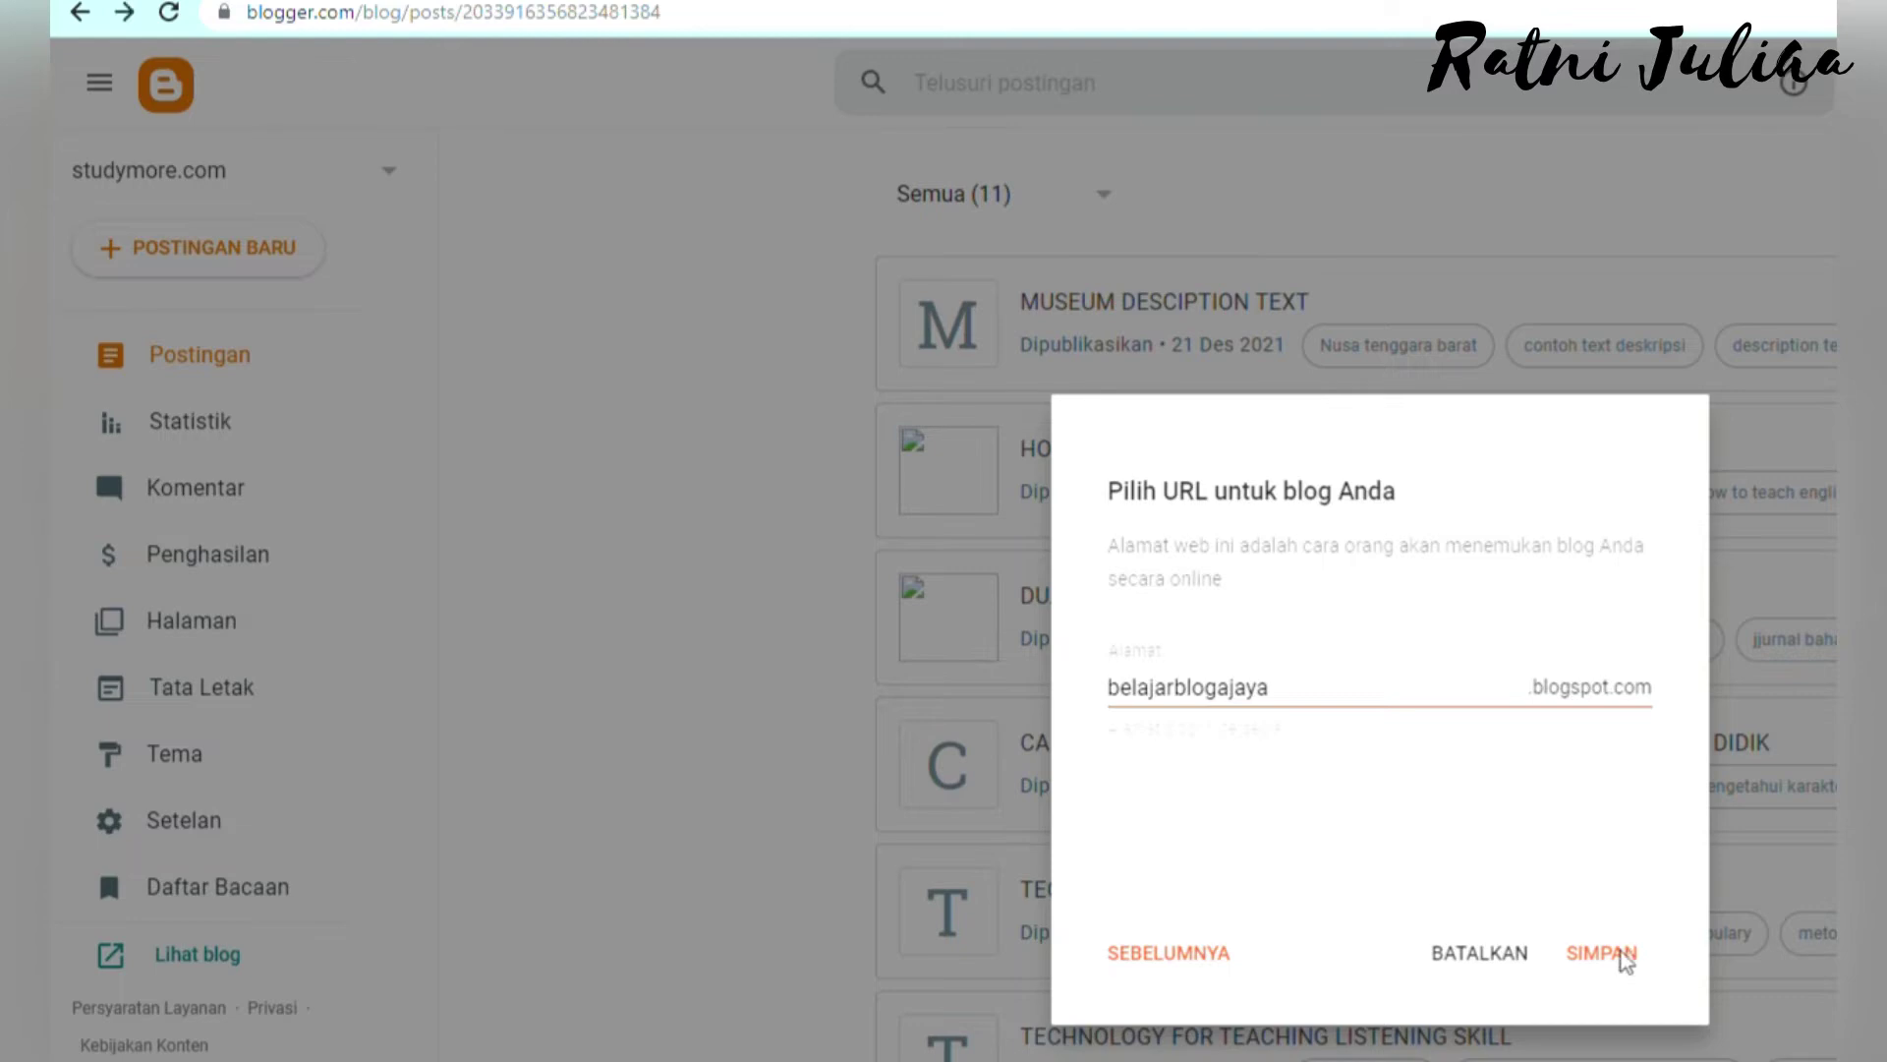
pyautogui.click(1278, 863)
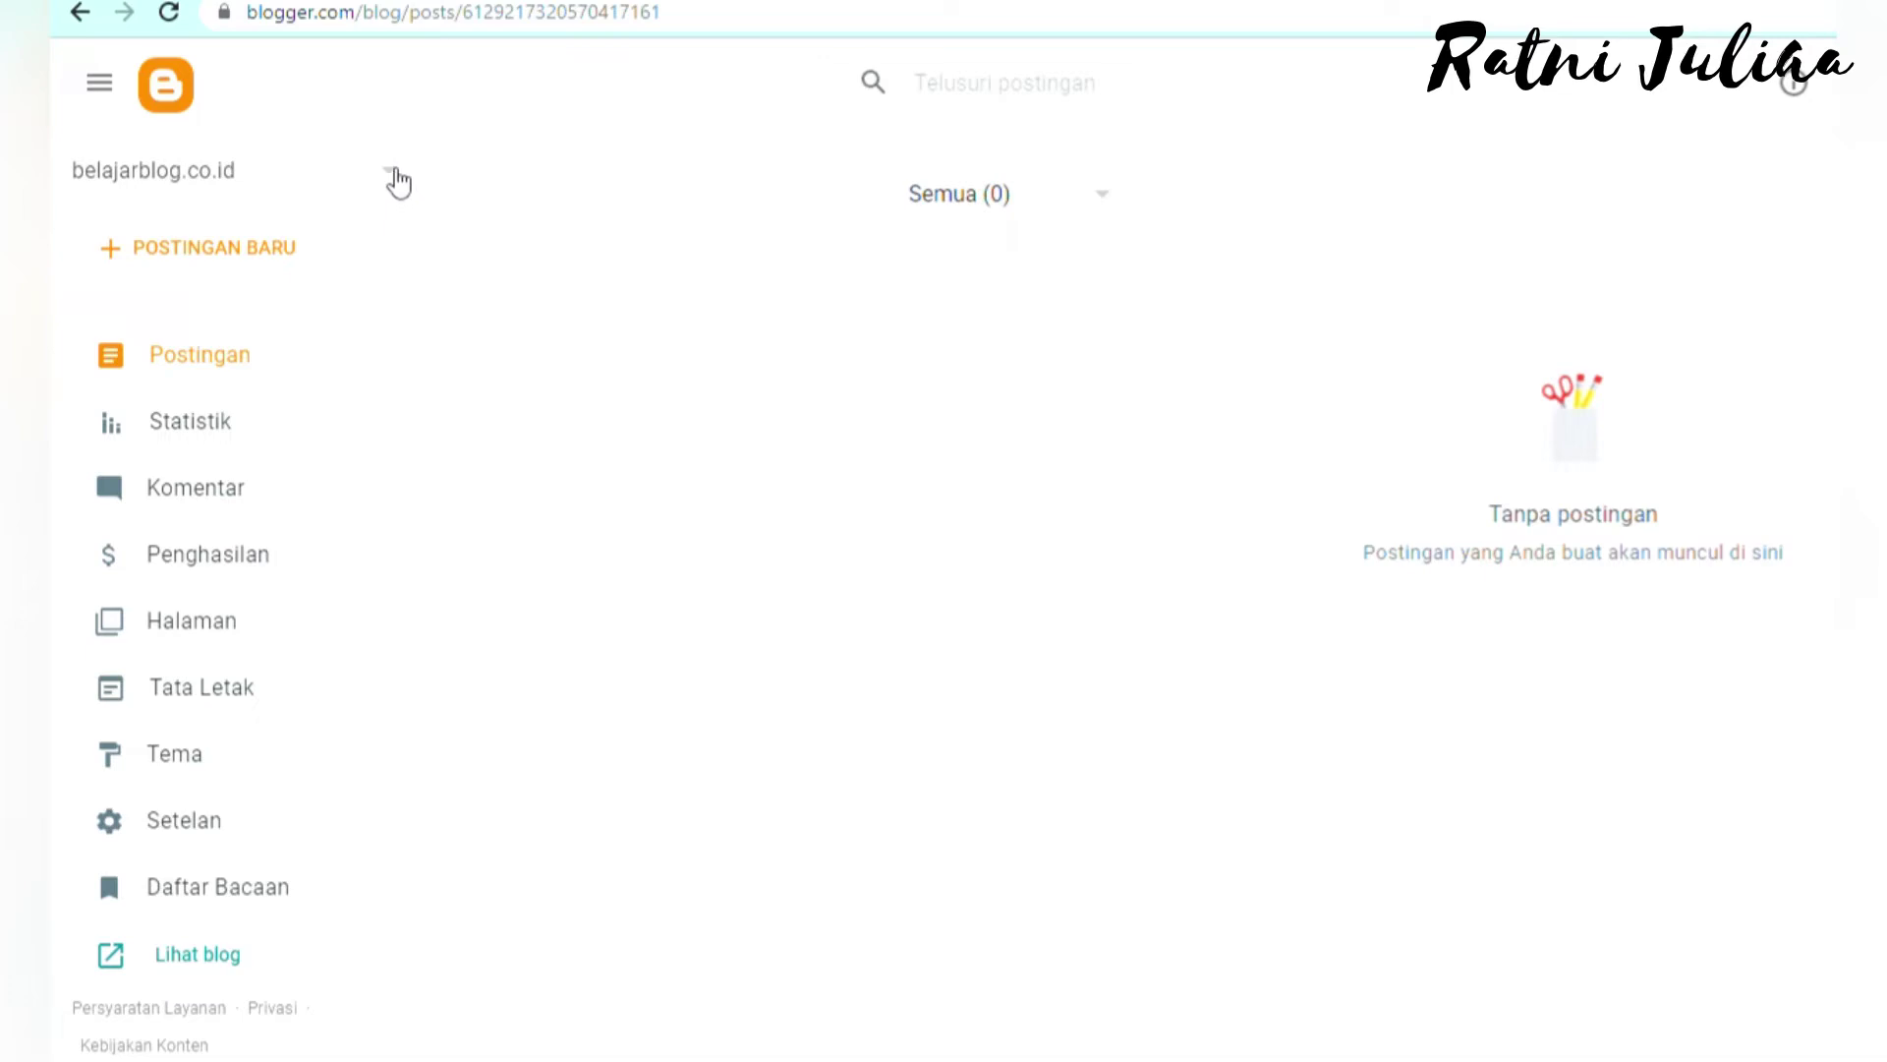
# - Check the list of blogs and look through the statistics of belajarblog.co.id
pyautogui.click(392, 181)
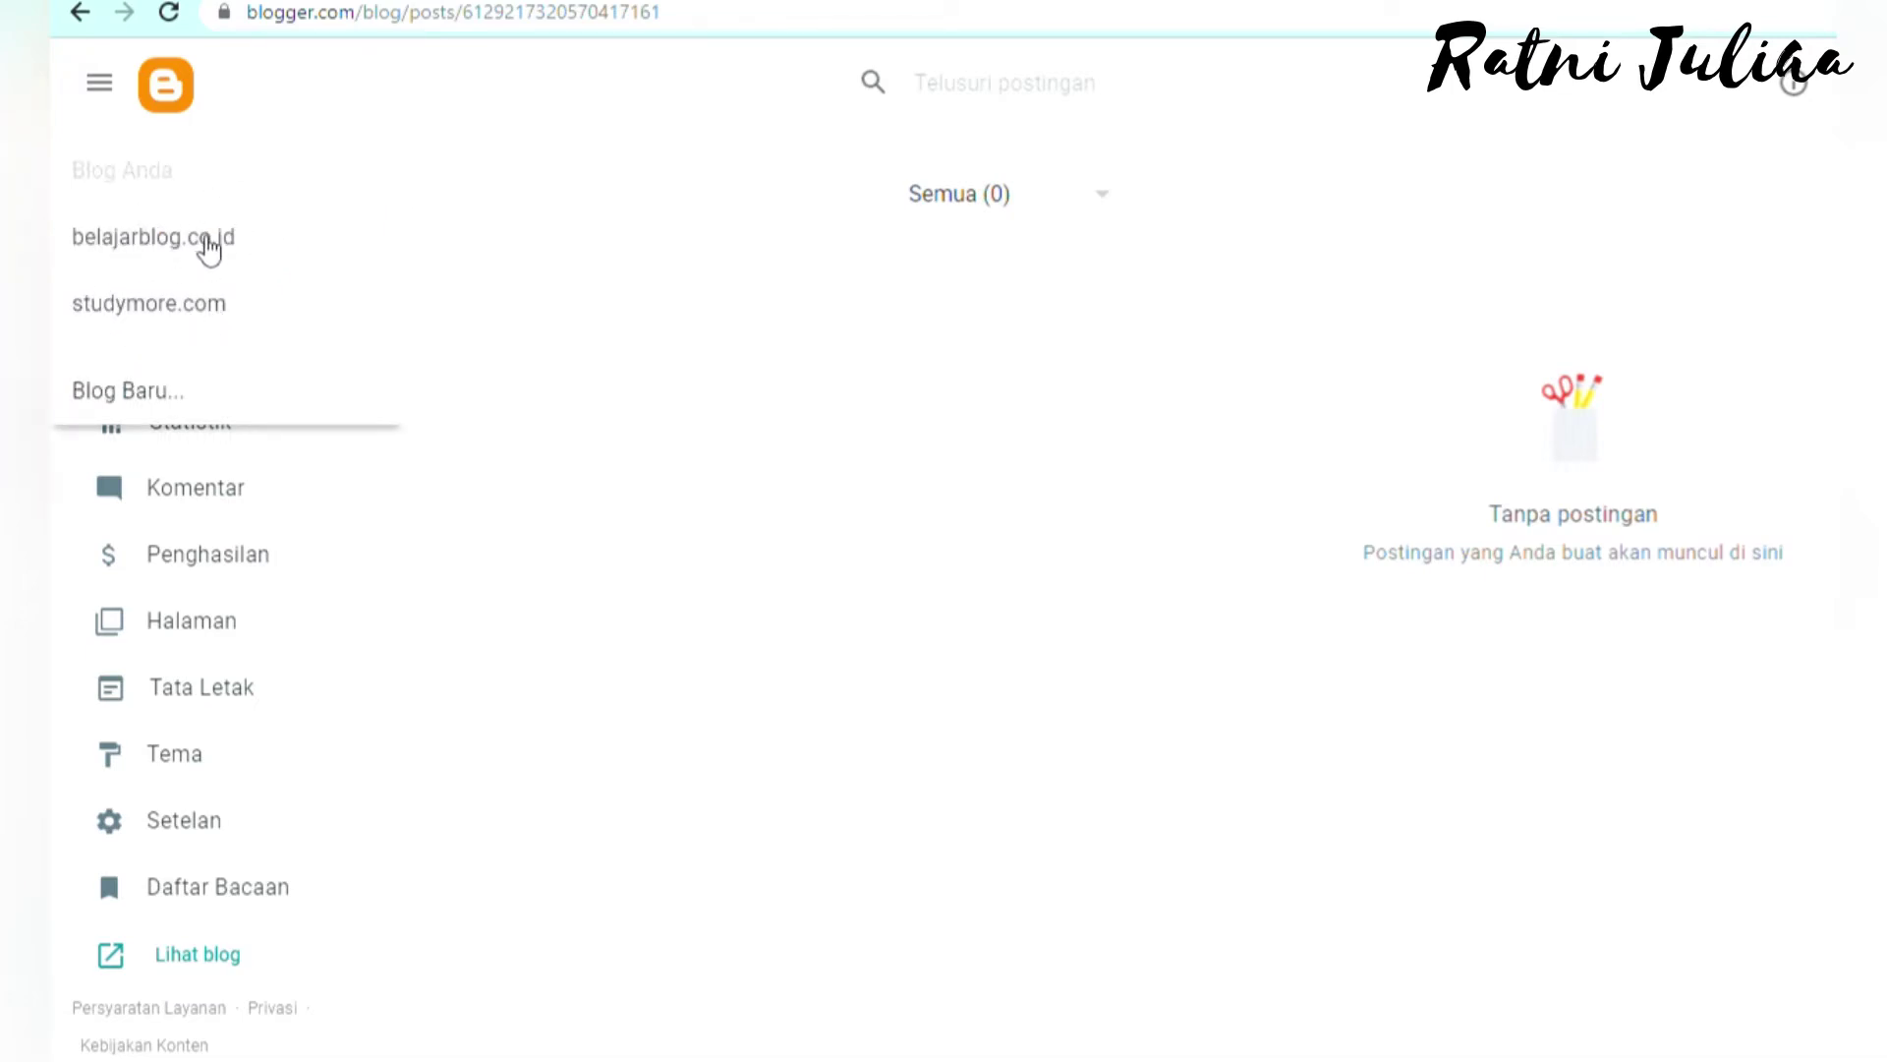
pyautogui.click(493, 232)
pyautogui.click(167, 413)
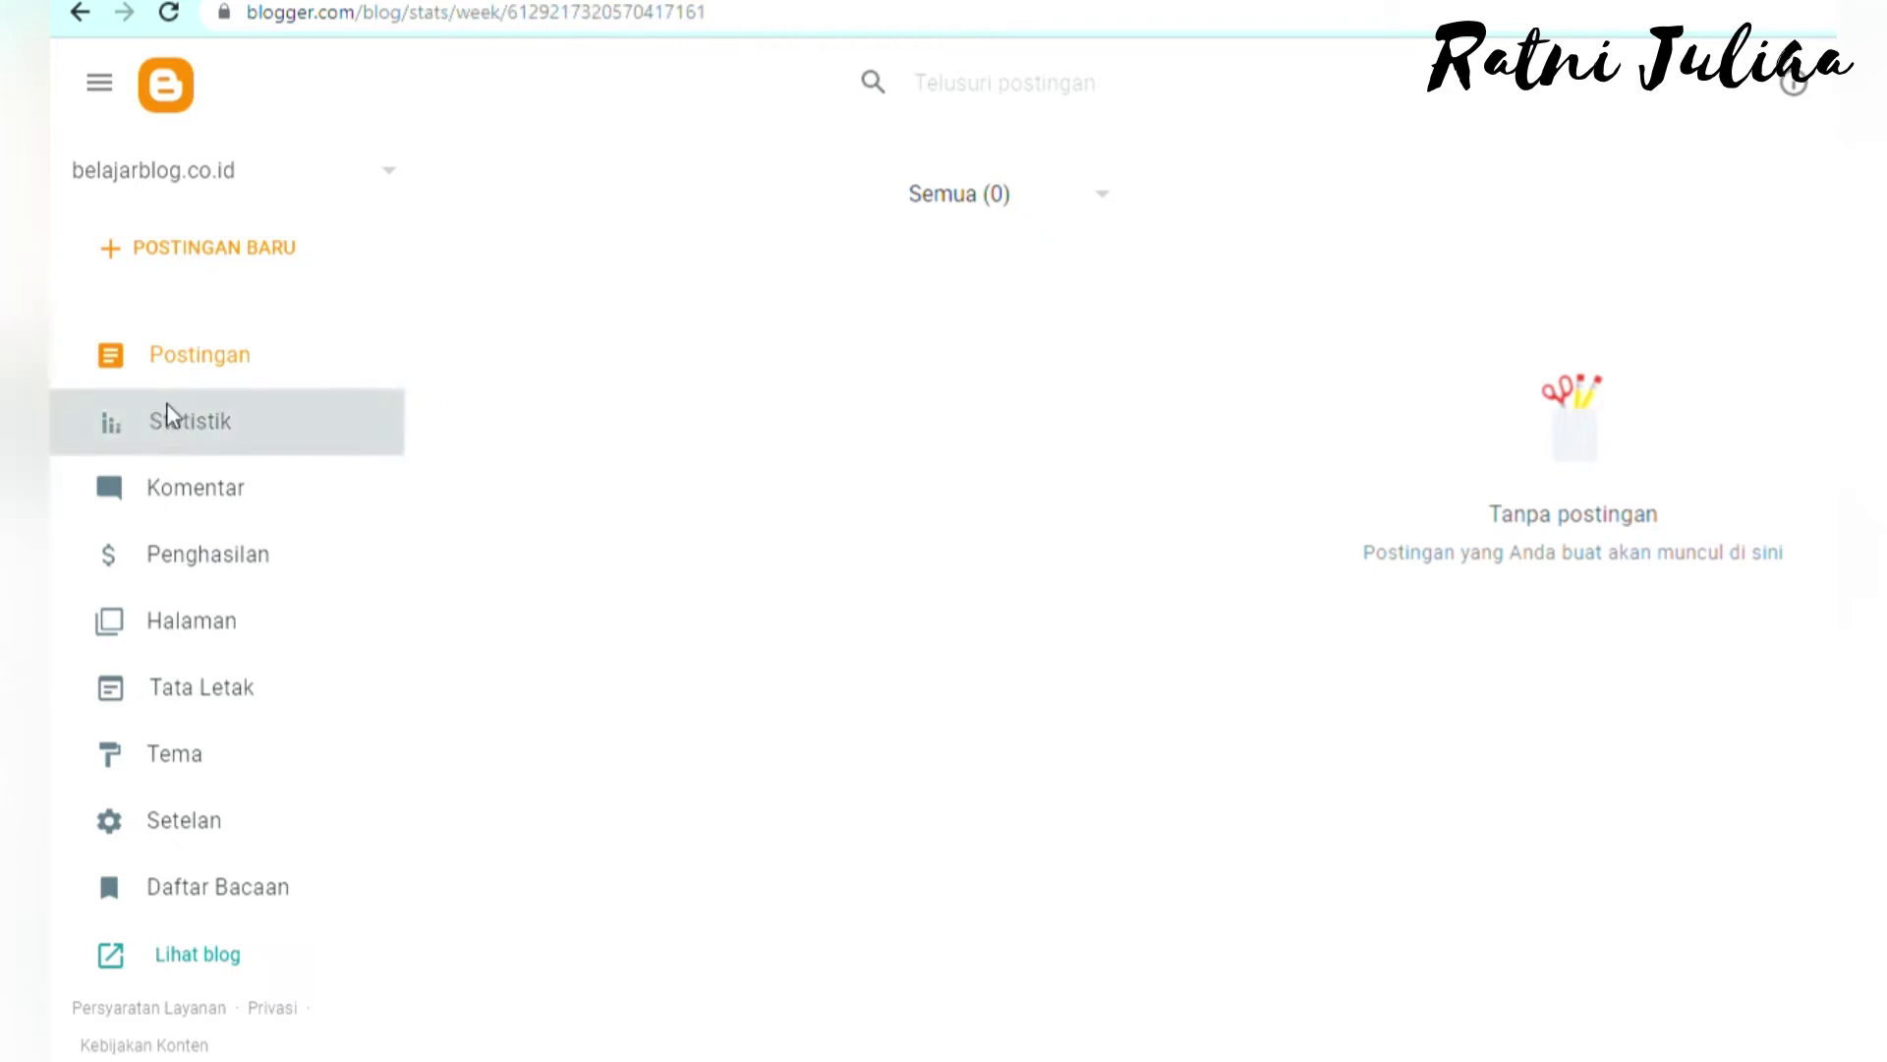
pyautogui.scroll(-15, 1100, 185)
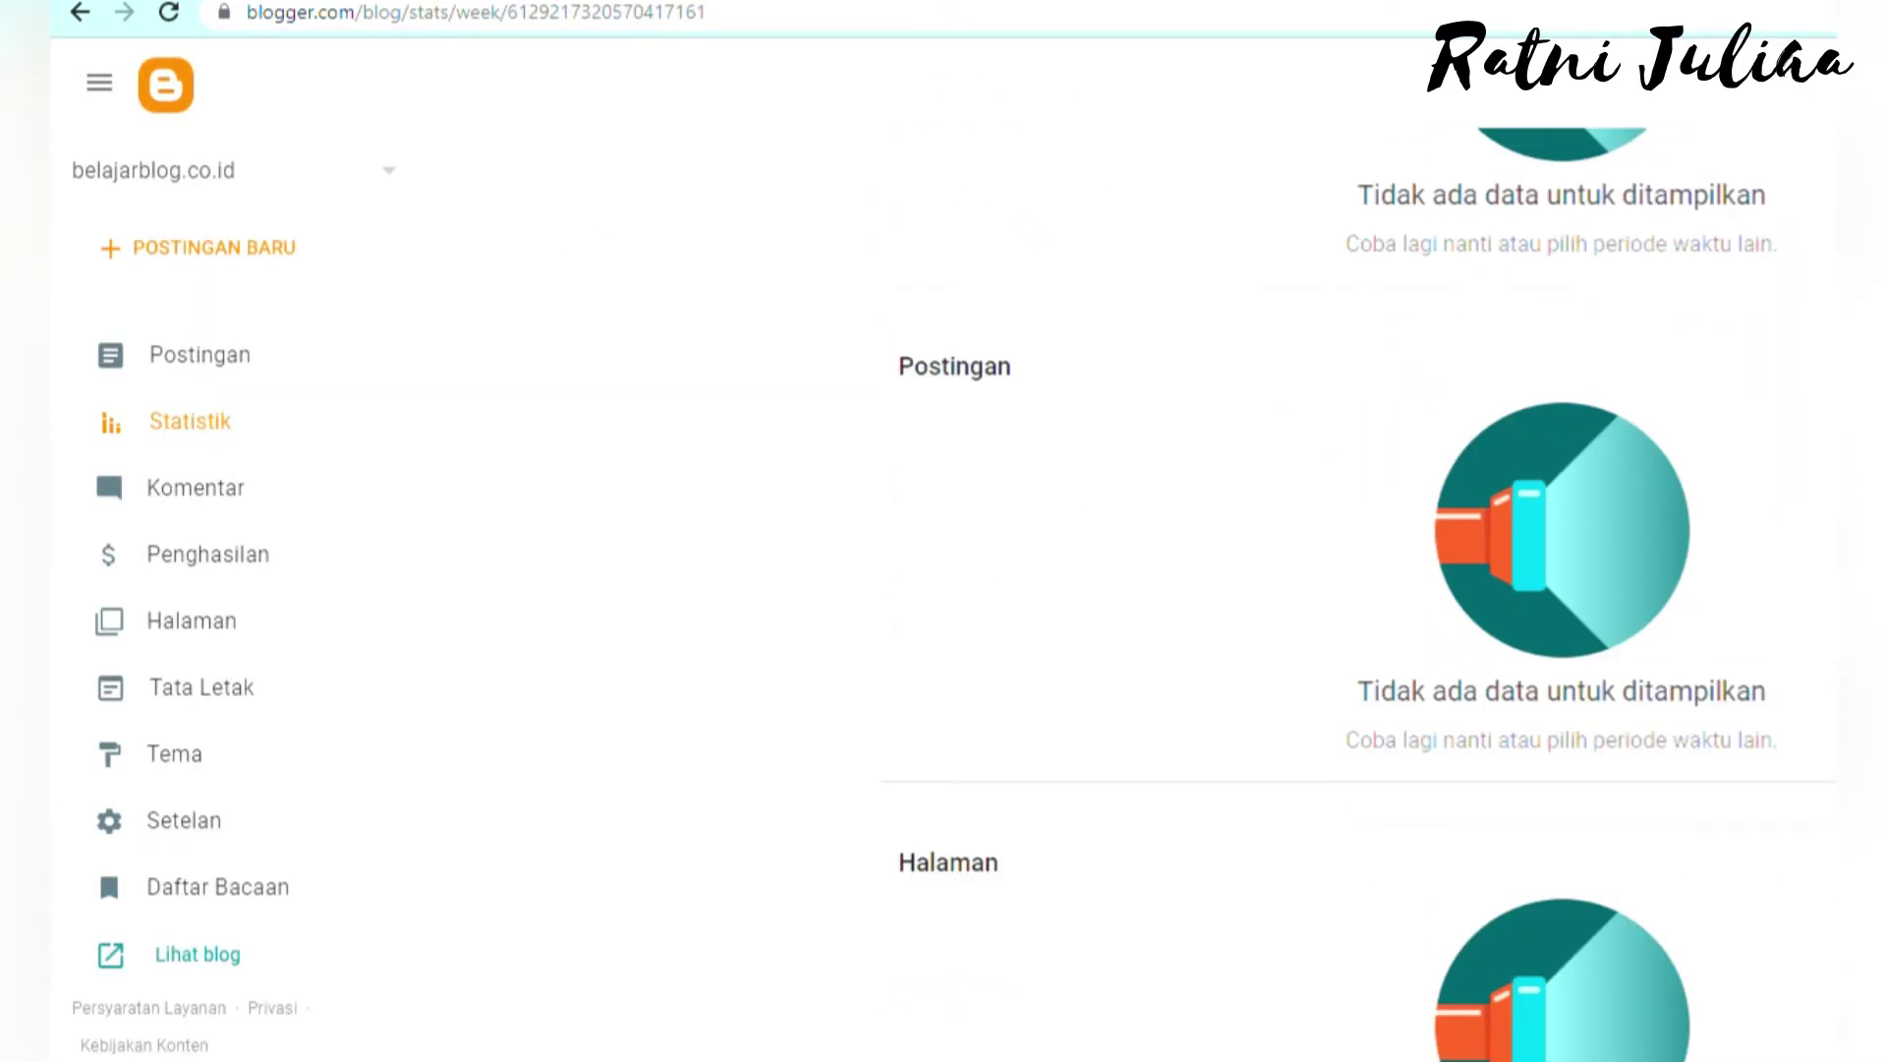
pyautogui.scroll(10, 763, 620)
# - View the new blog's comments, earnings and pages sections
pyautogui.click(244, 497)
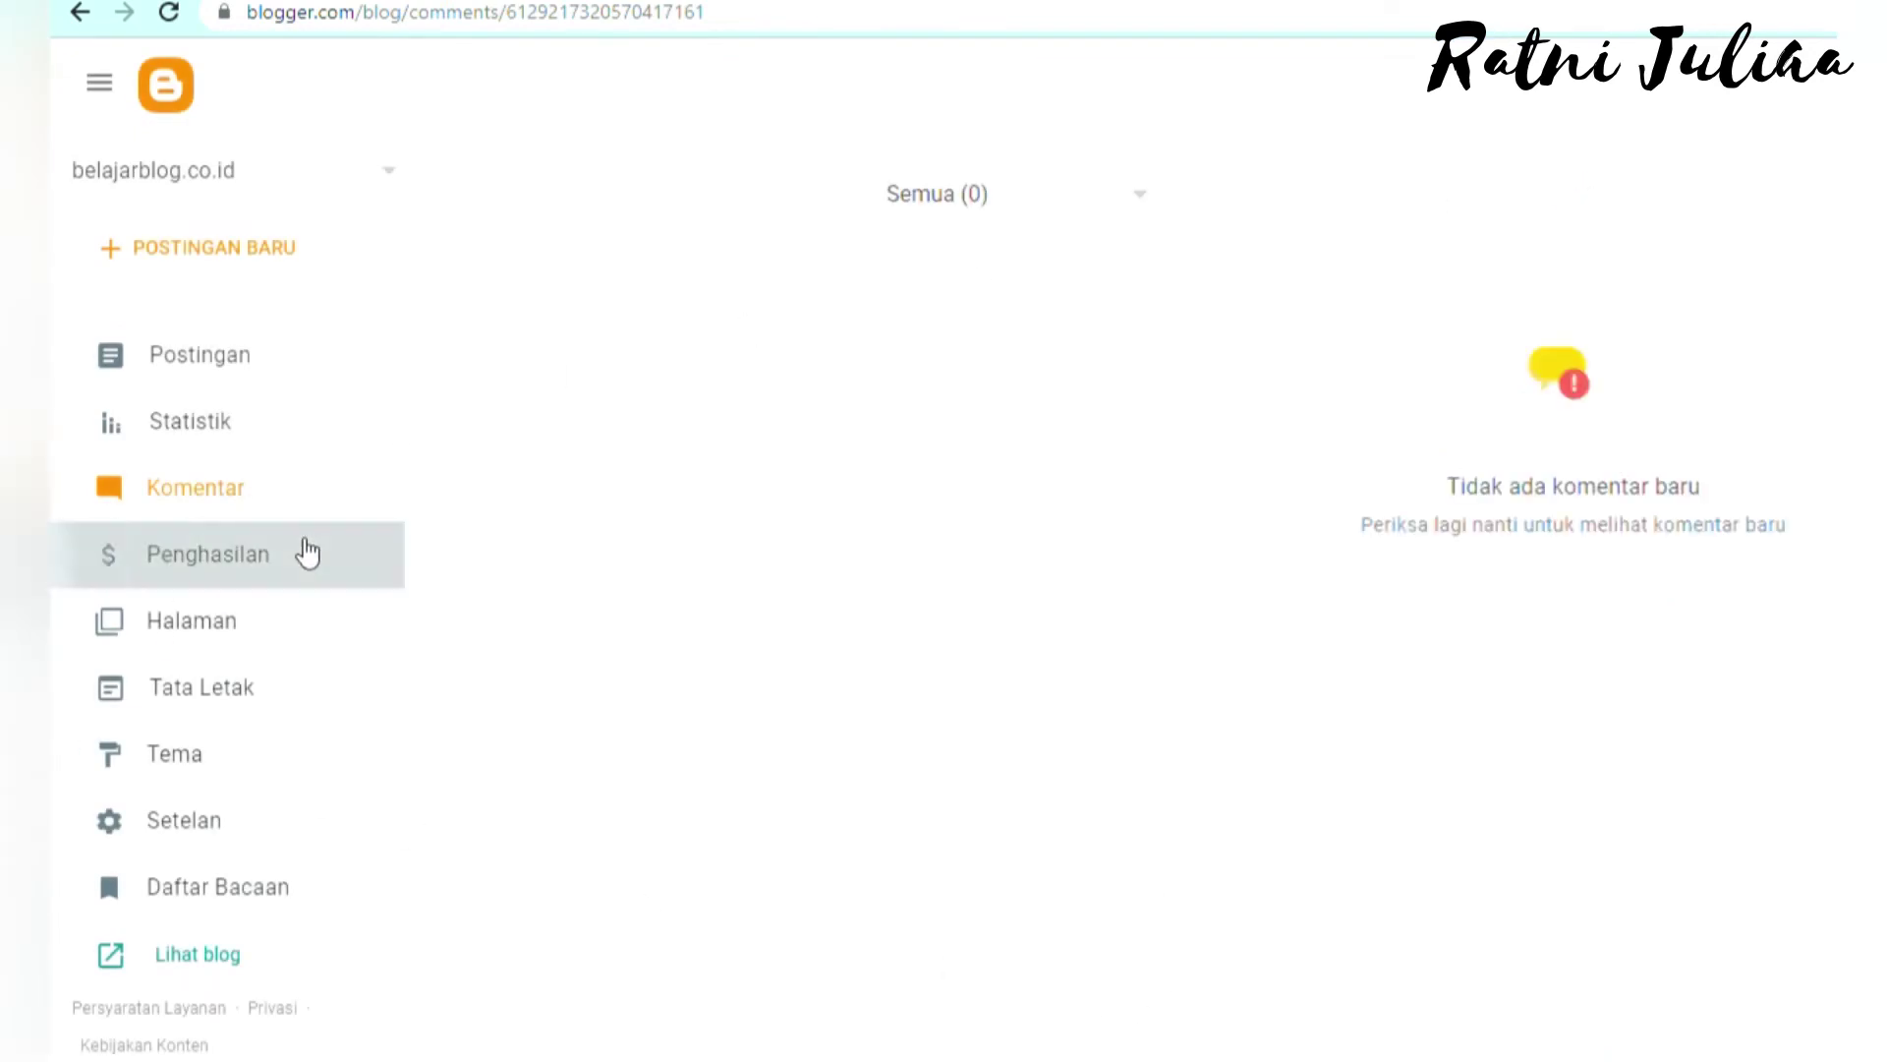
pyautogui.click(308, 553)
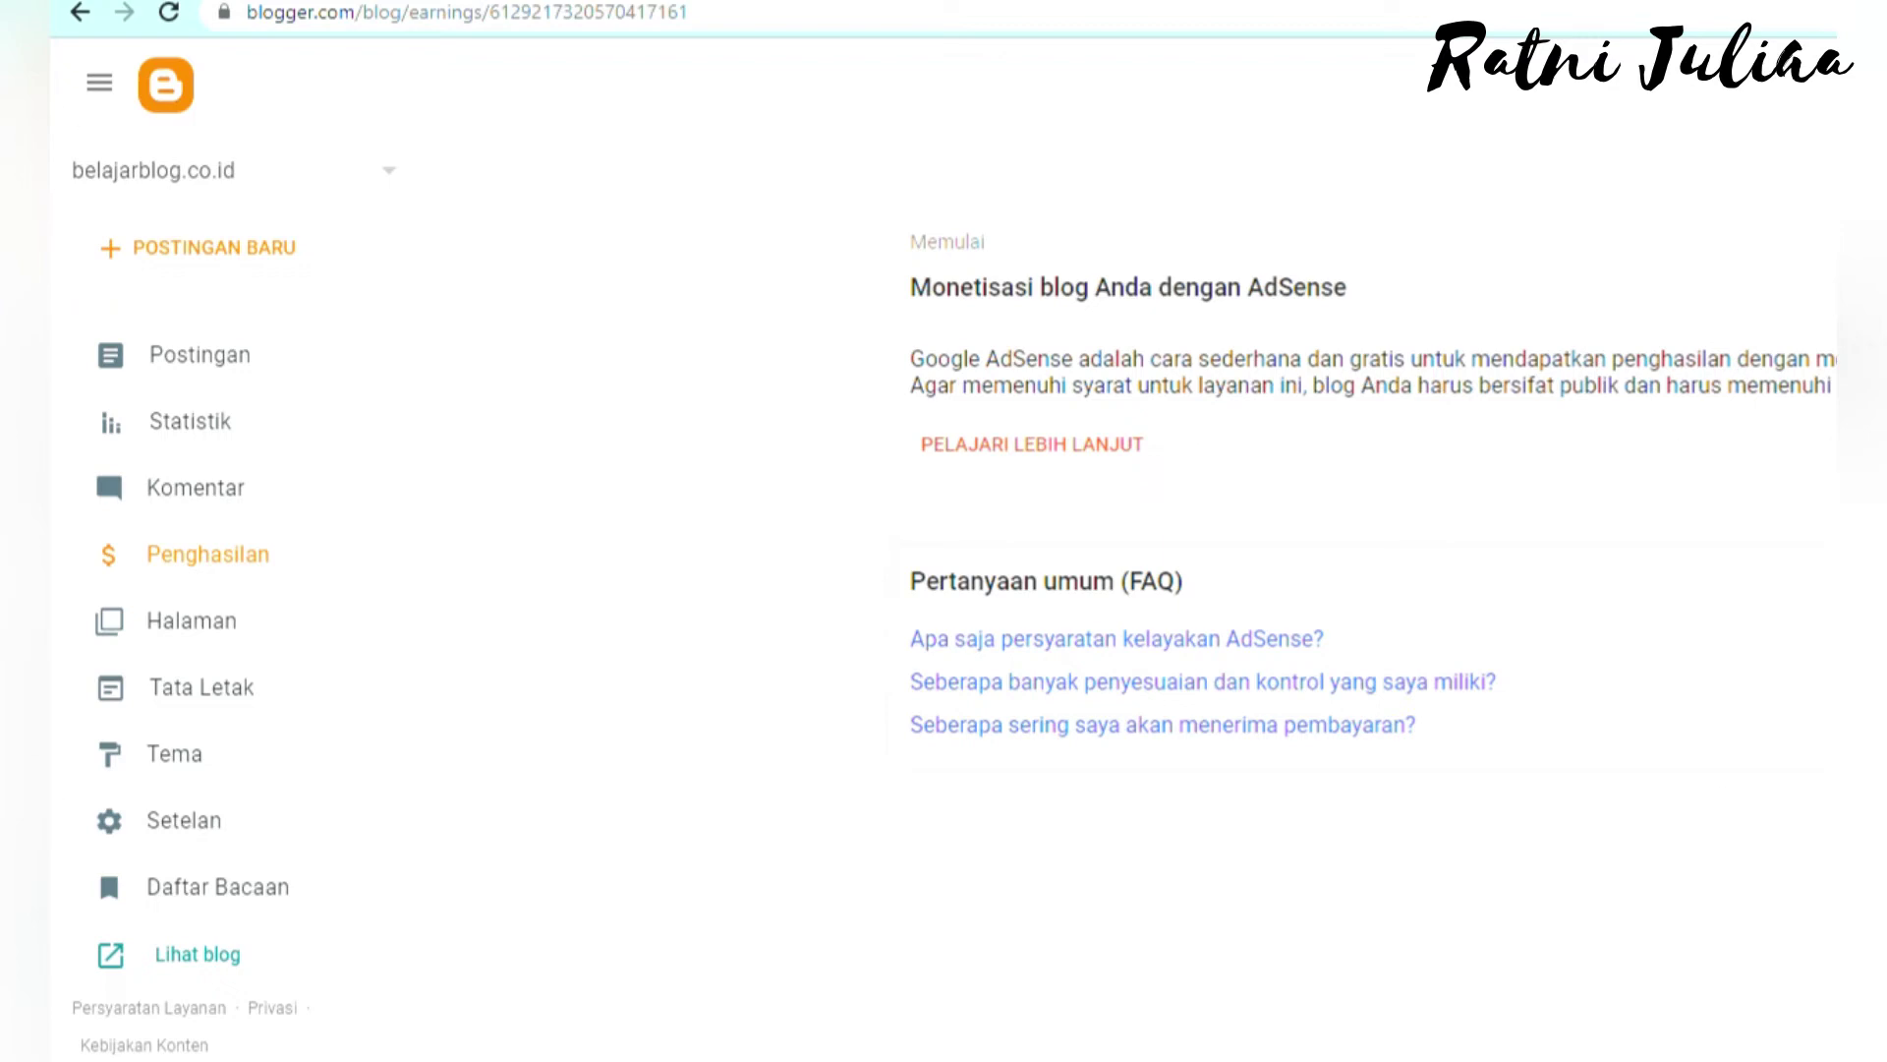
pyautogui.click(252, 638)
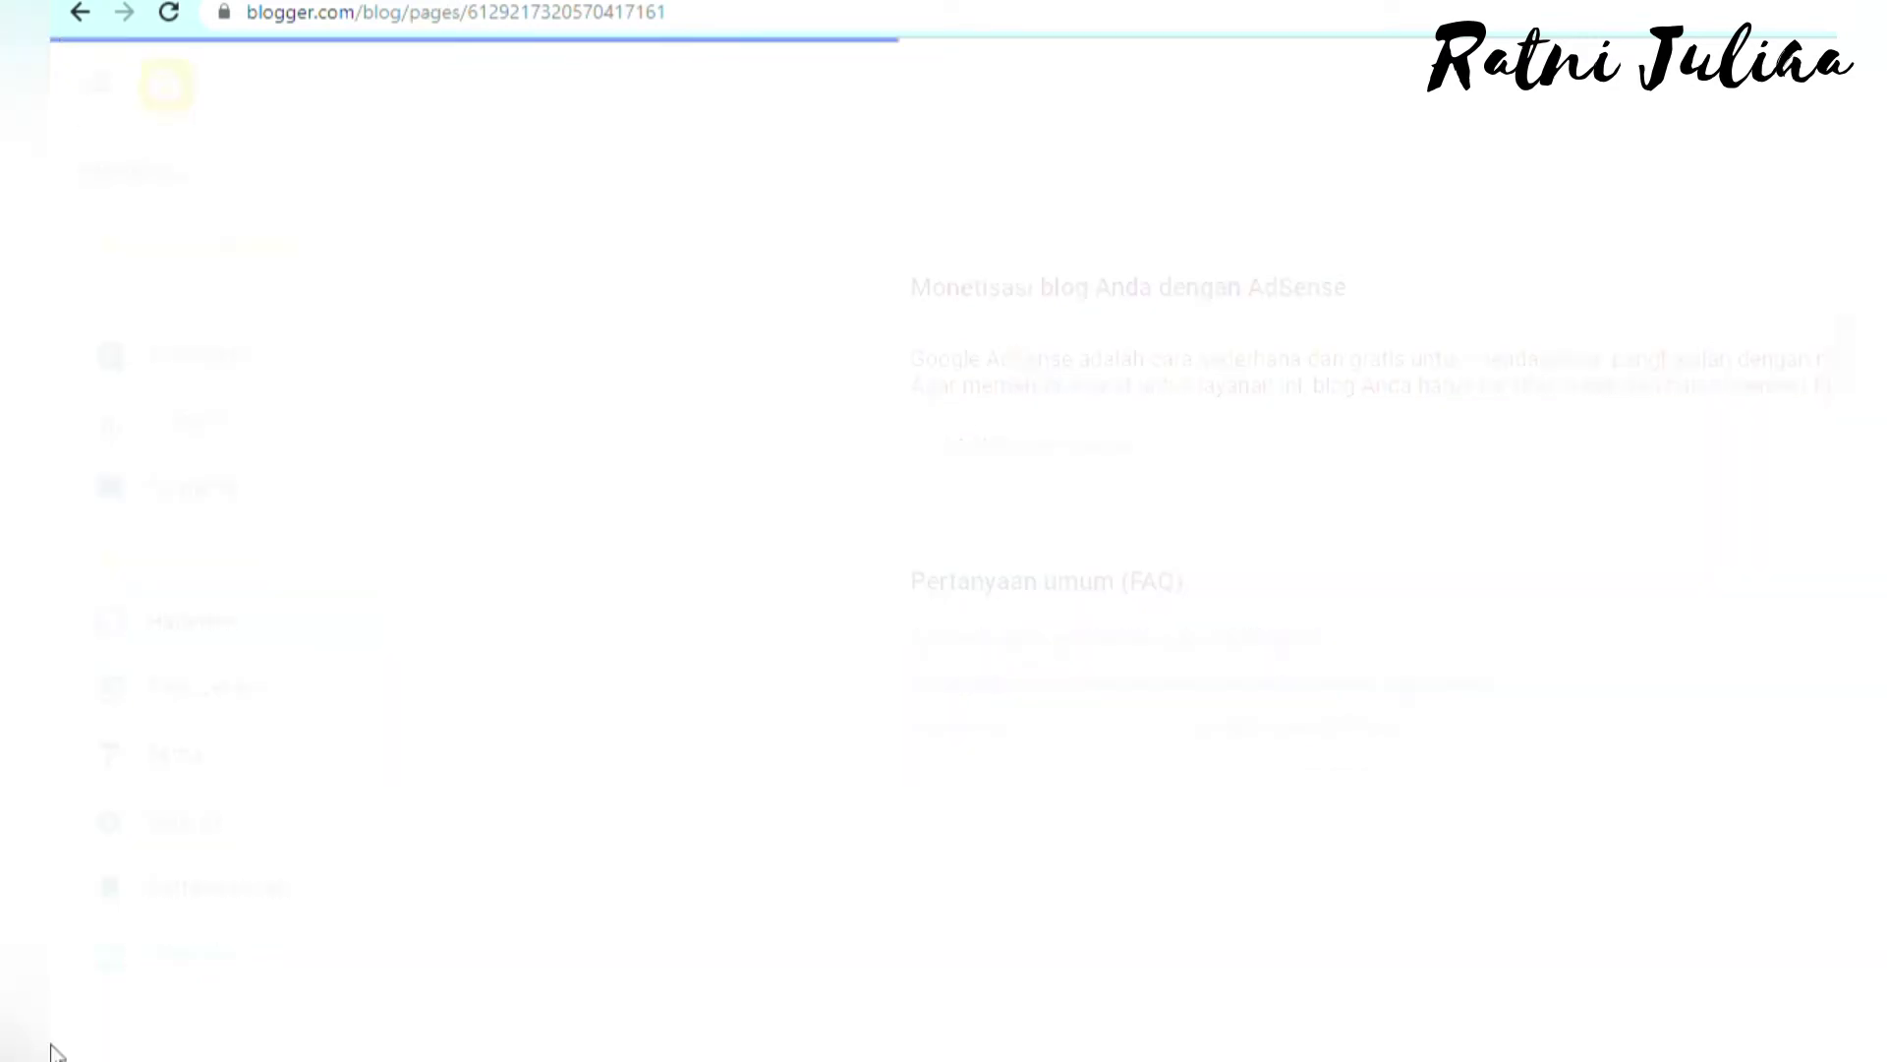
# - Look through the gadget sections in the new blog's layout
pyautogui.click(206, 704)
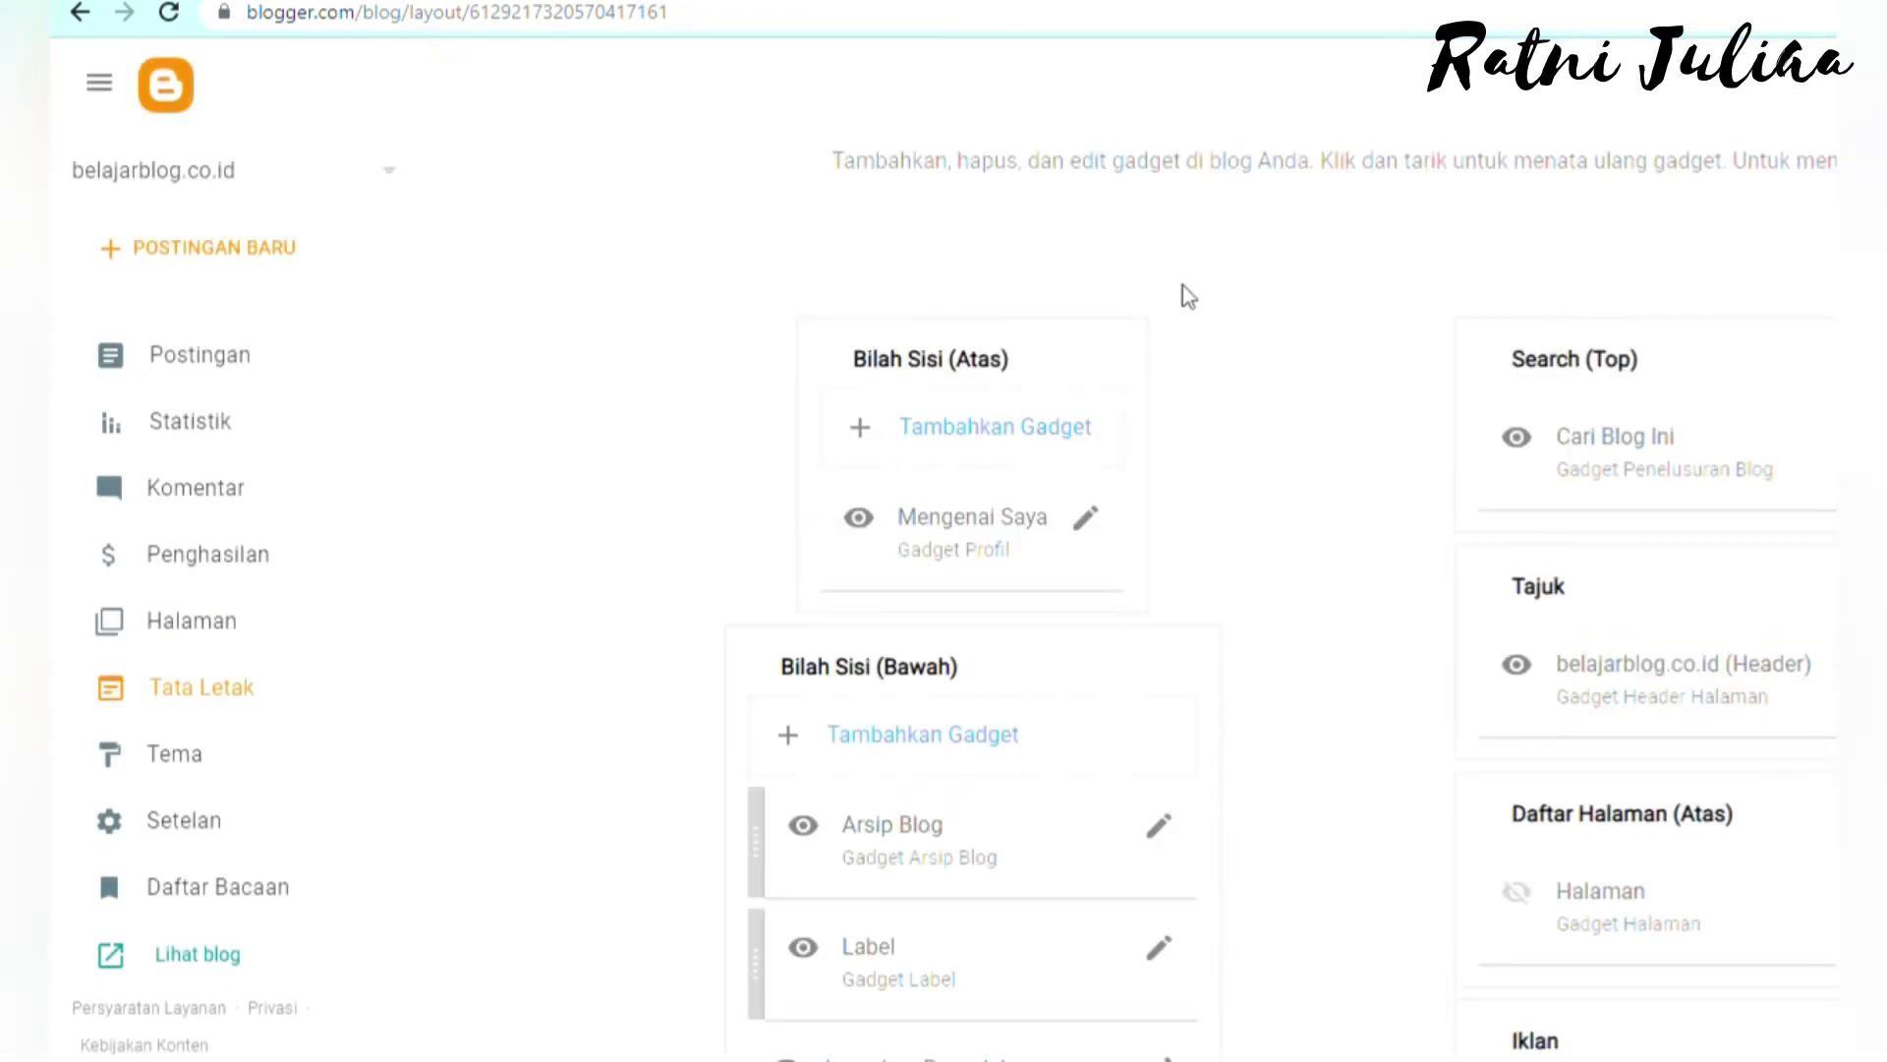
pyautogui.scroll(-10, 1748, 798)
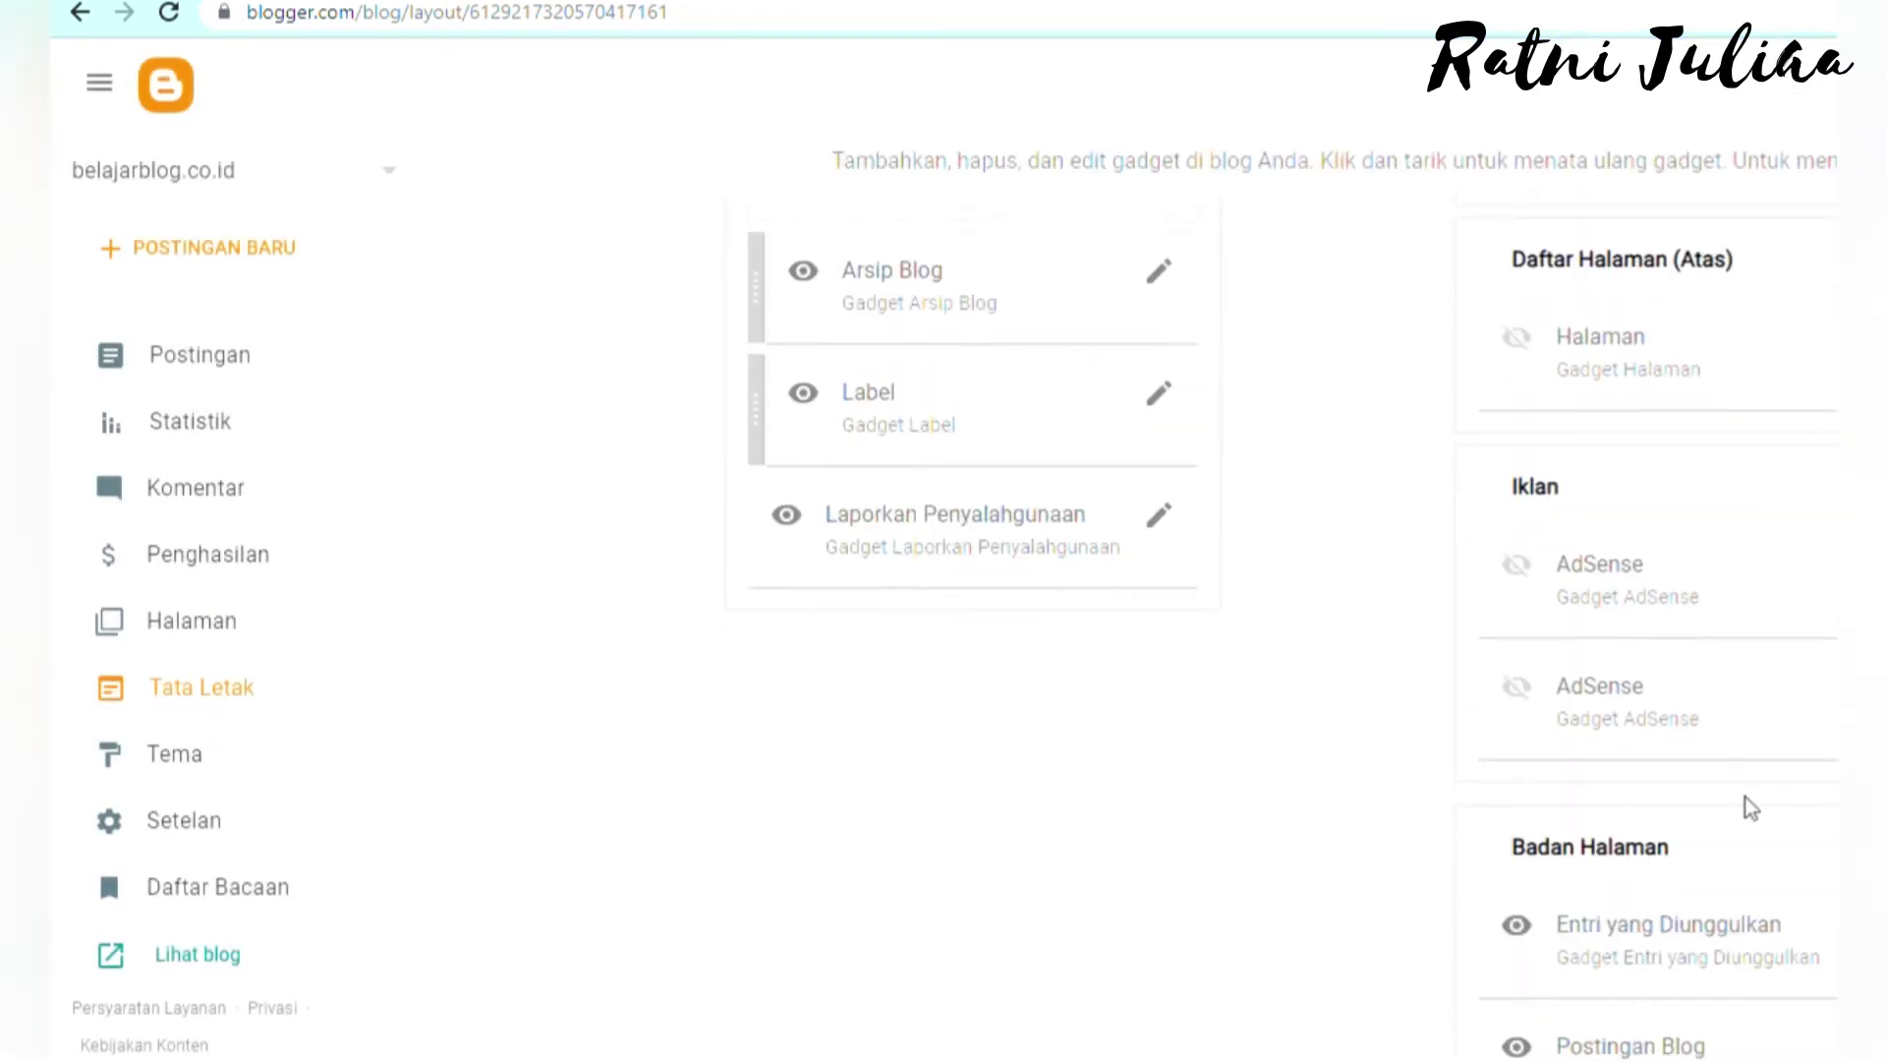
pyautogui.scroll(10, 1750, 798)
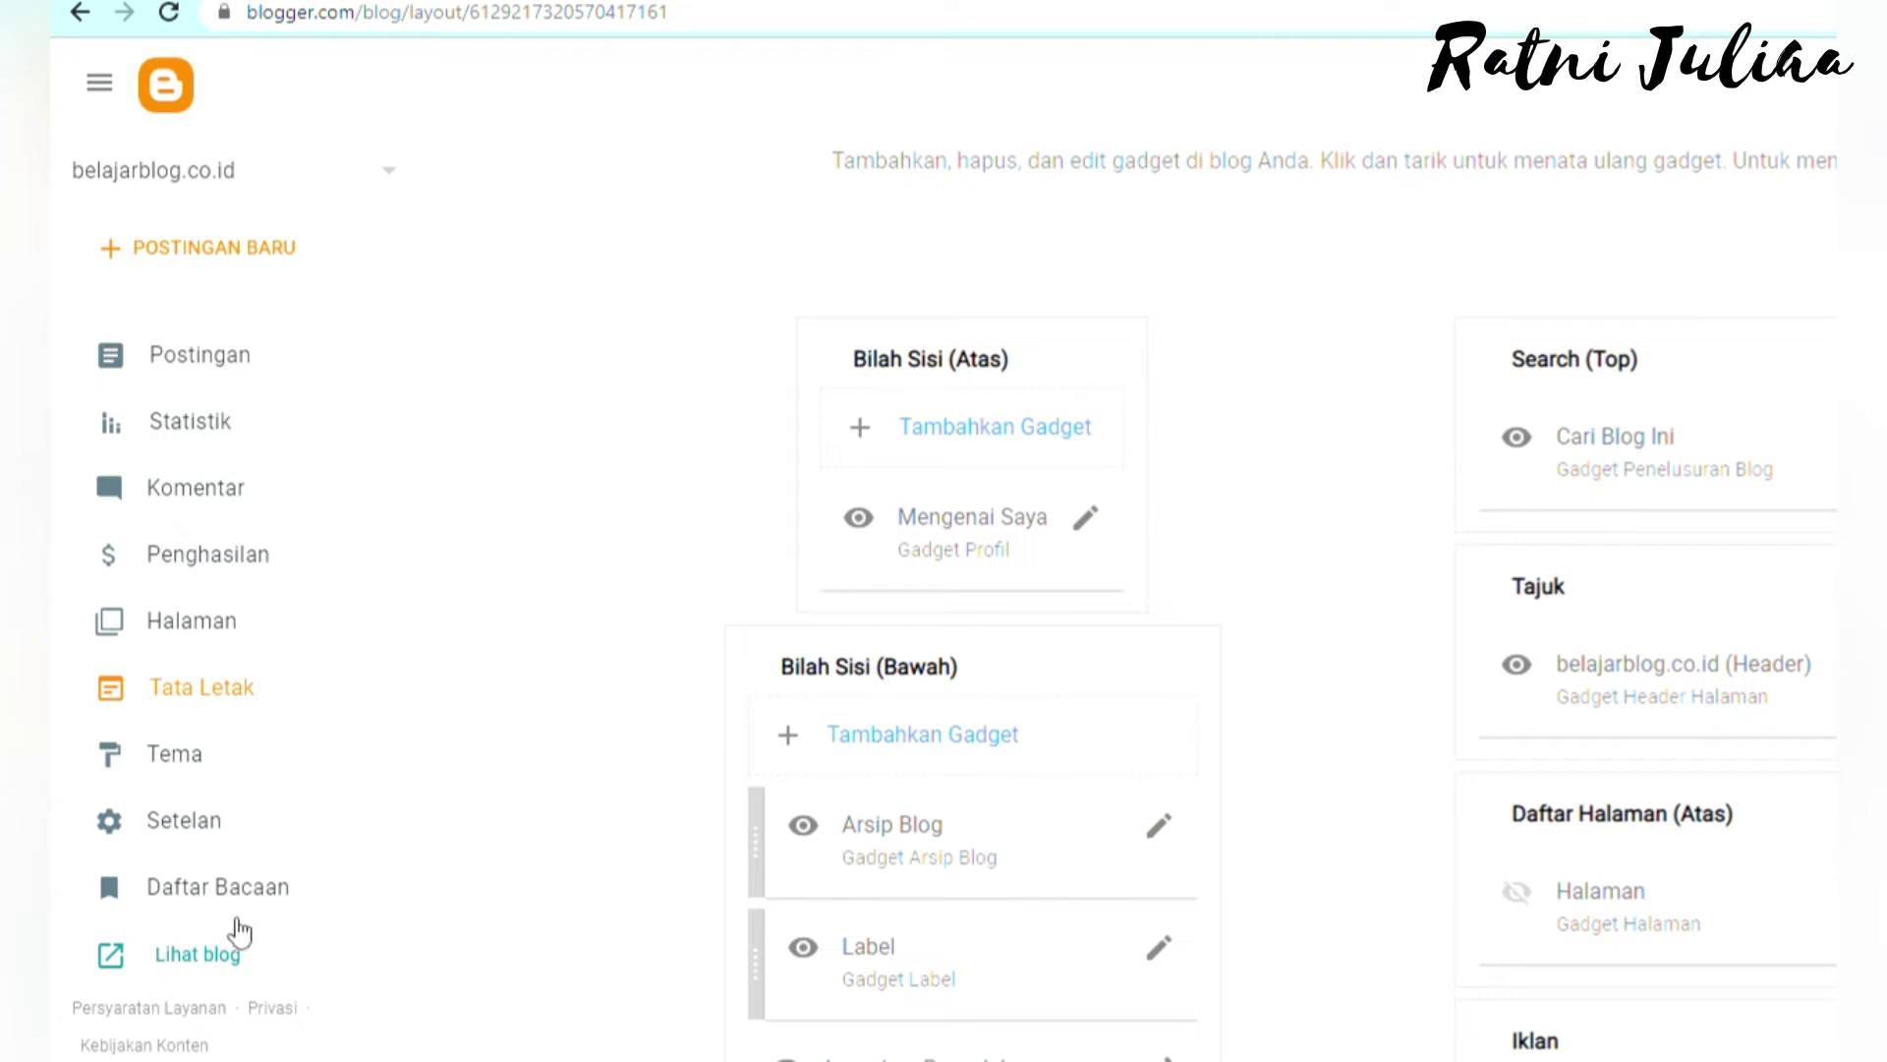
# - Browse the available blog themes from Contempo down to Travel
pyautogui.click(250, 767)
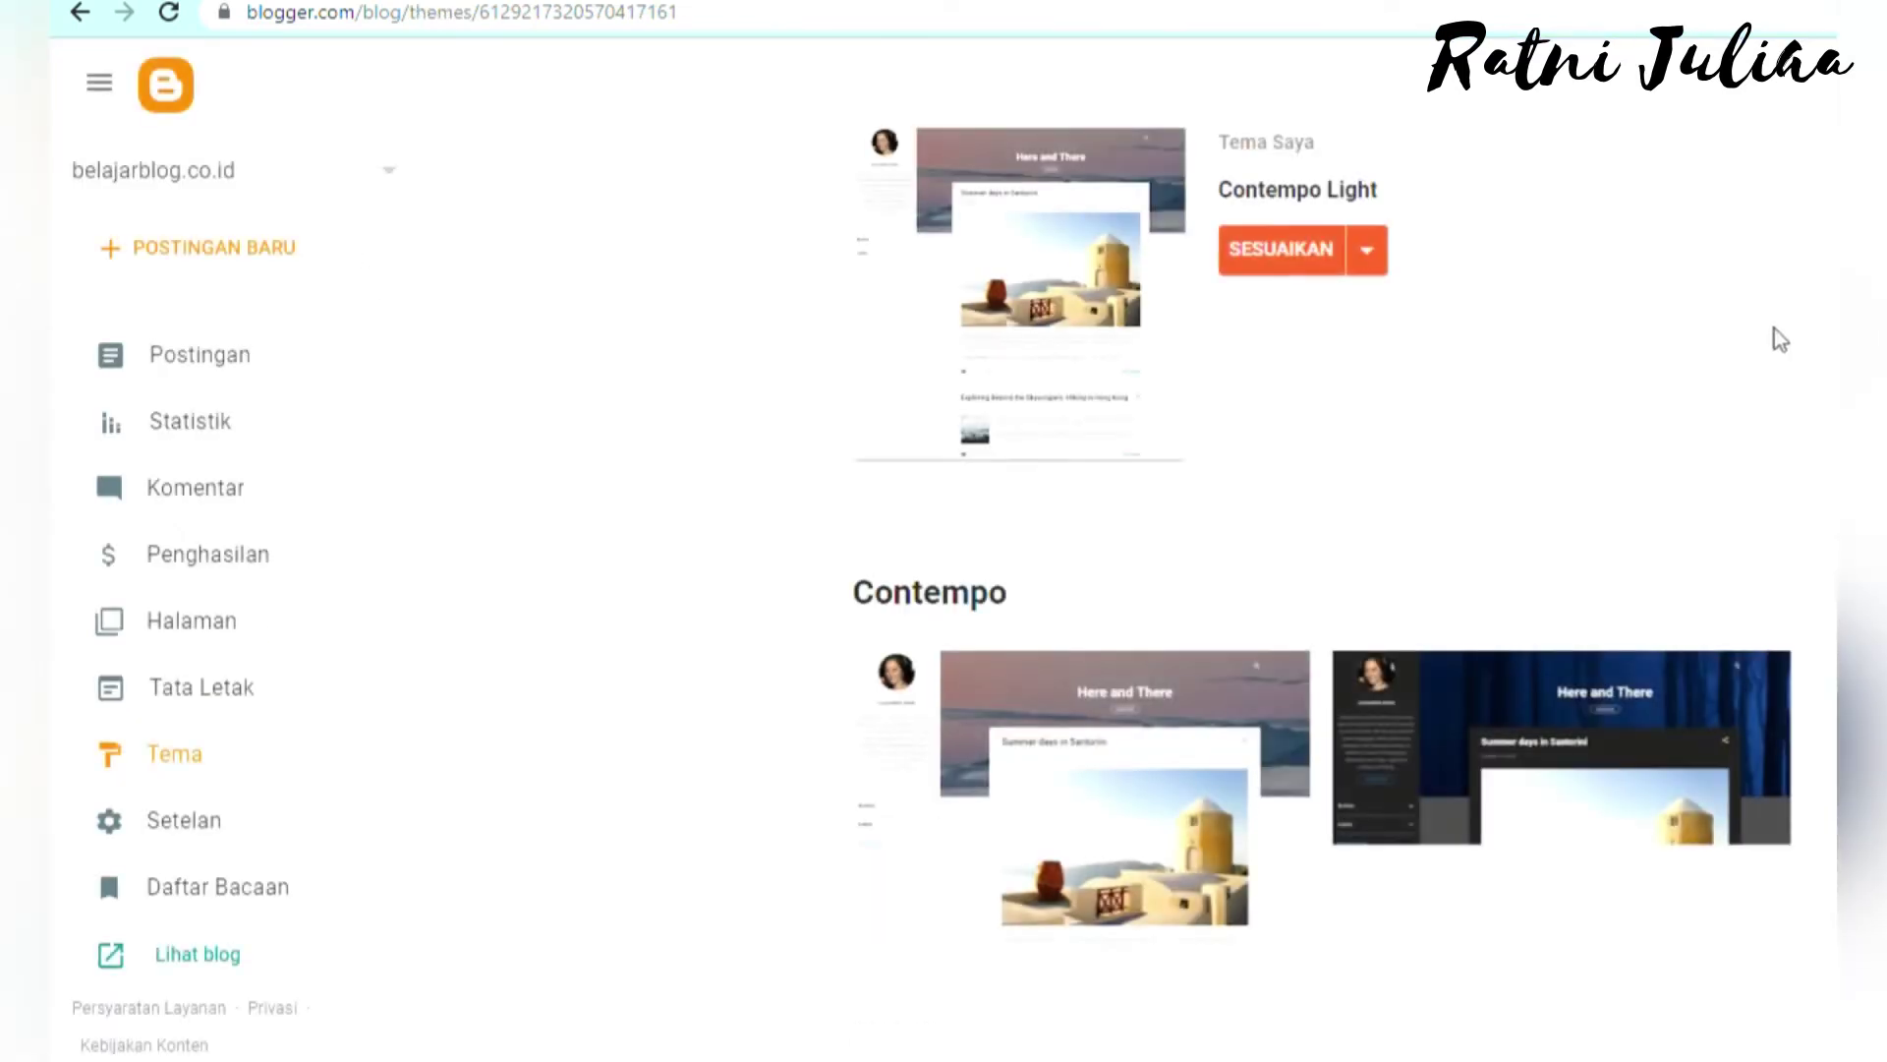
pyautogui.scroll(-4, 1344, 742)
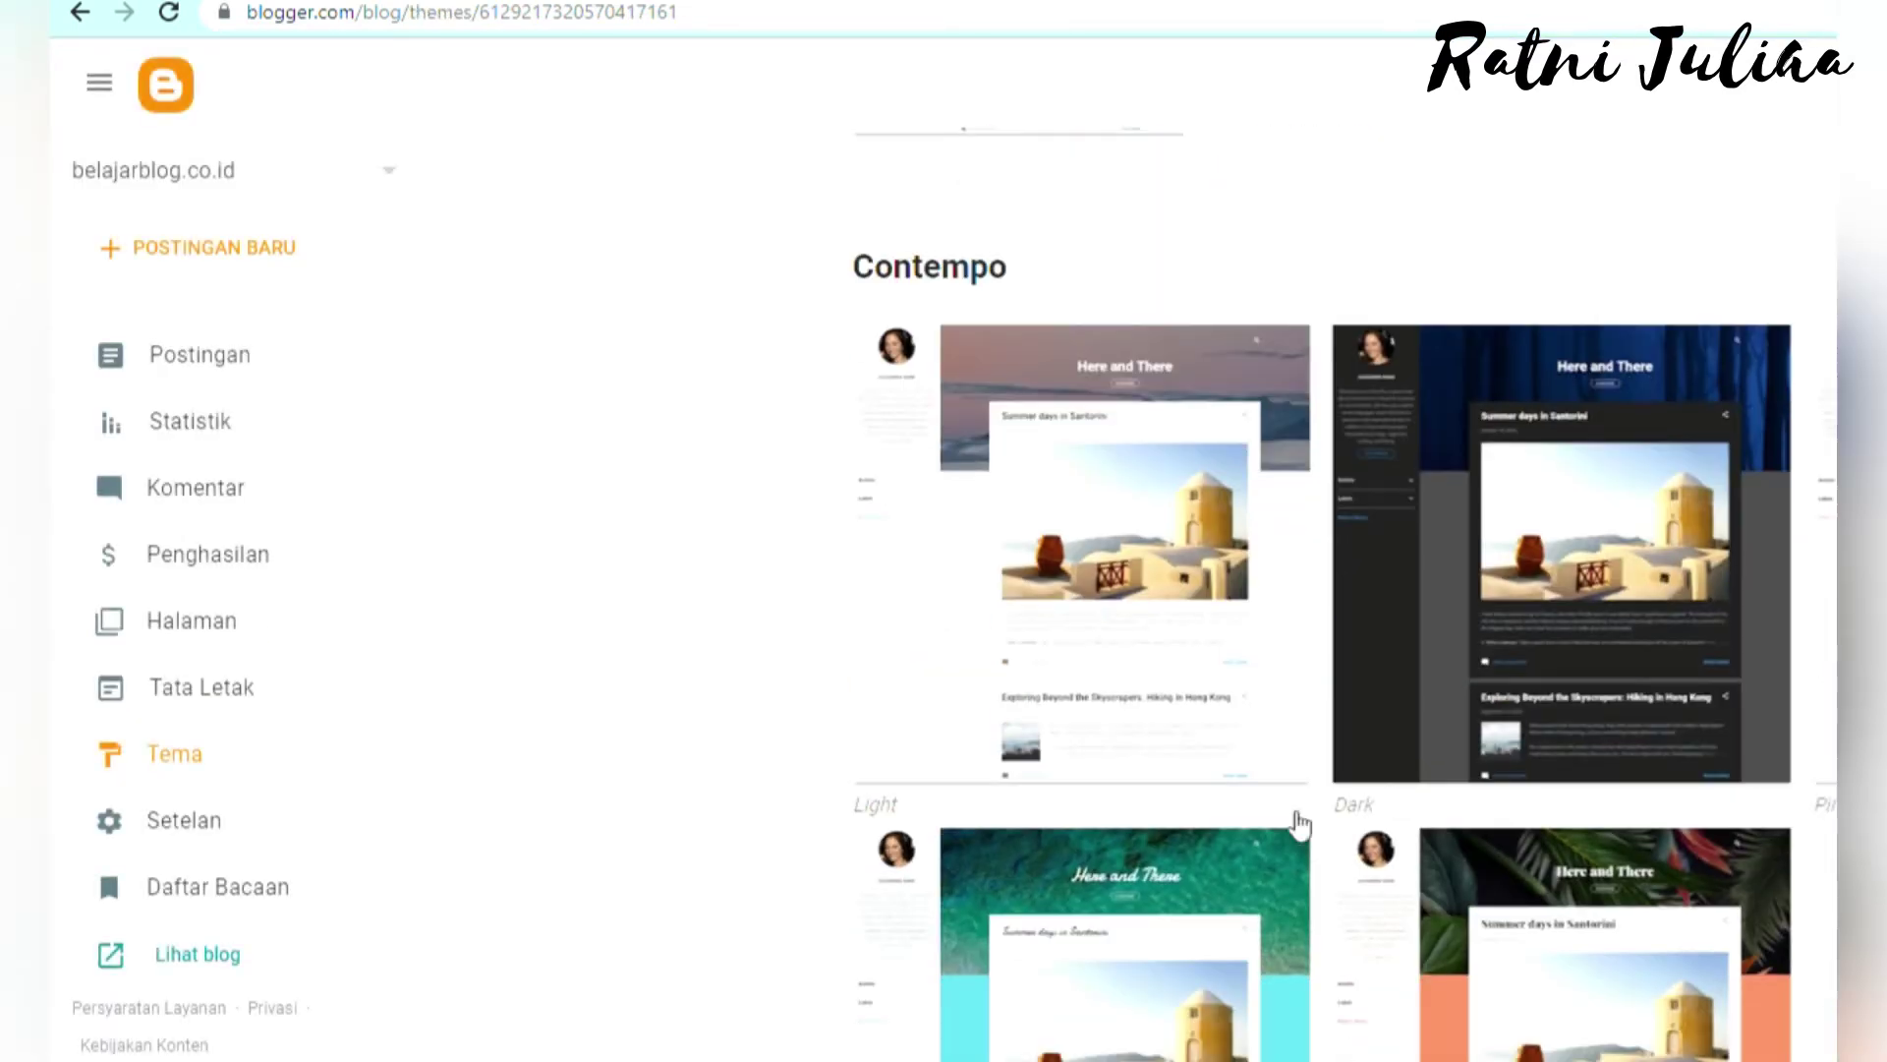
pyautogui.scroll(-20, 1712, 685)
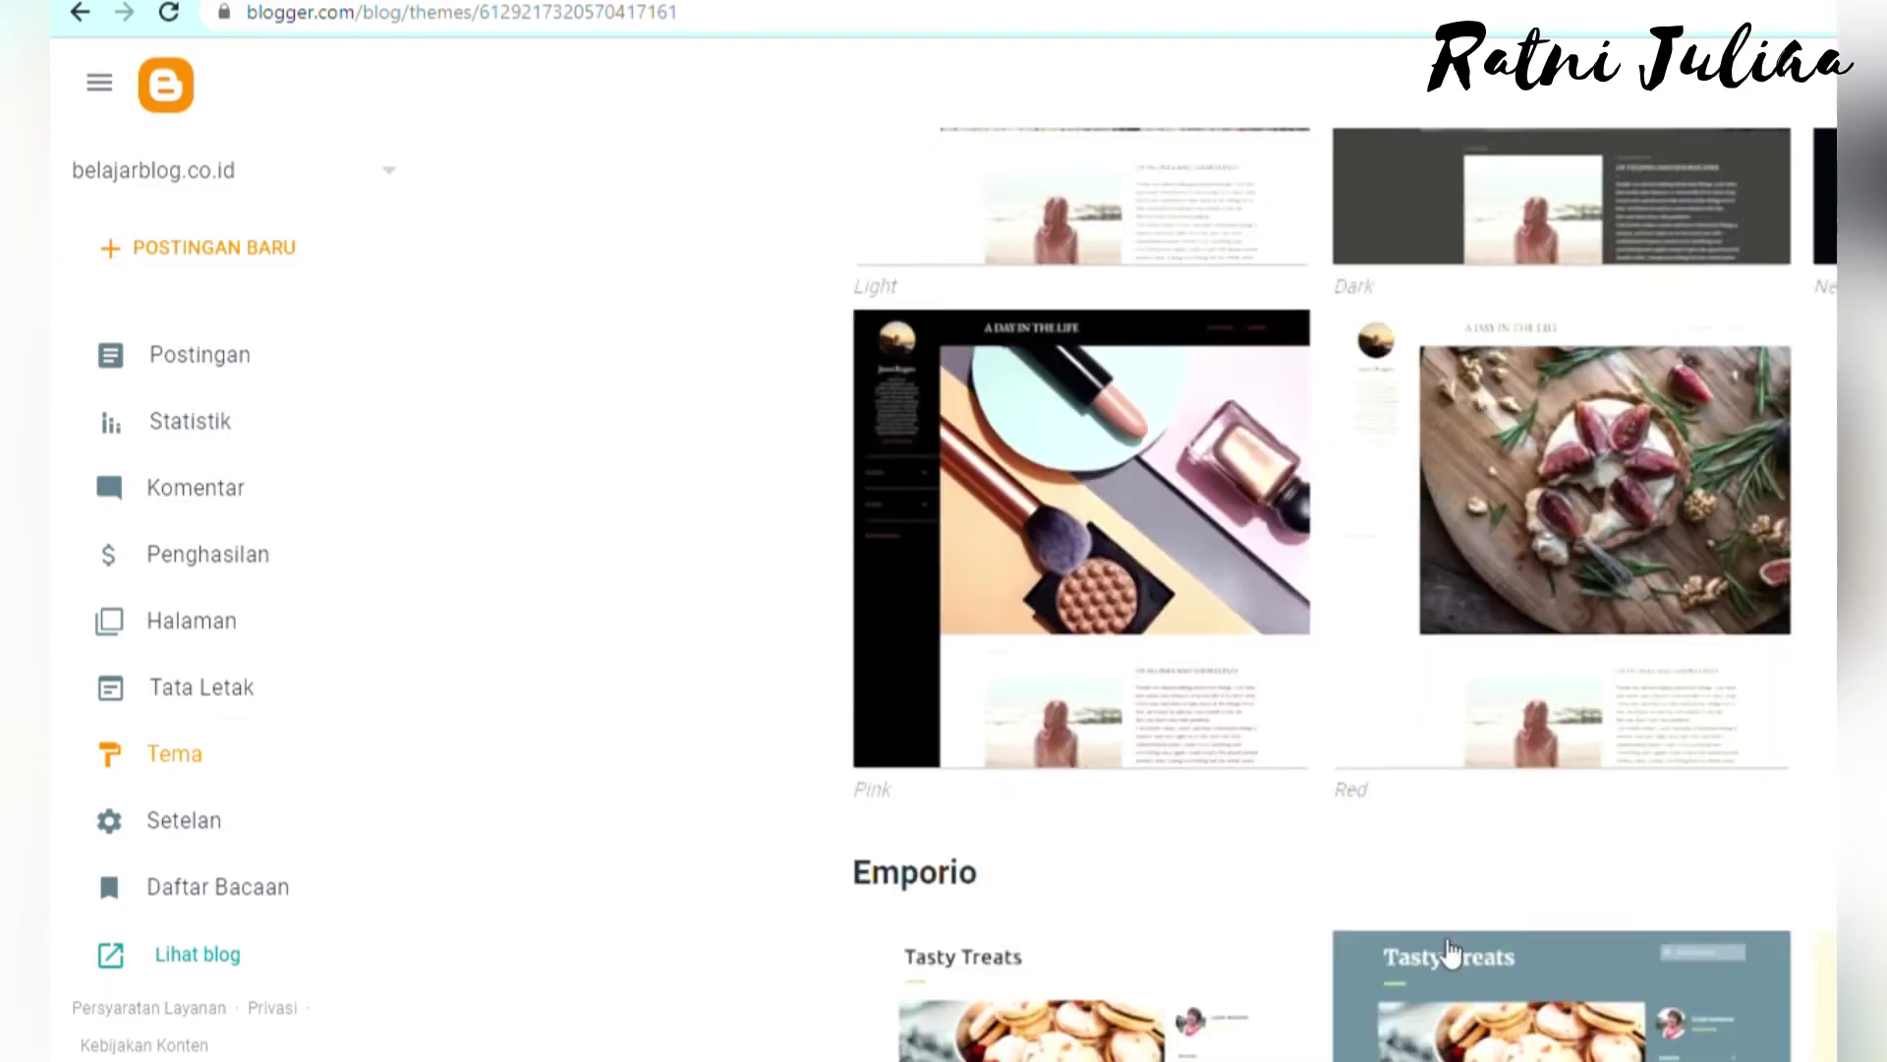
pyautogui.scroll(-12, 1472, 953)
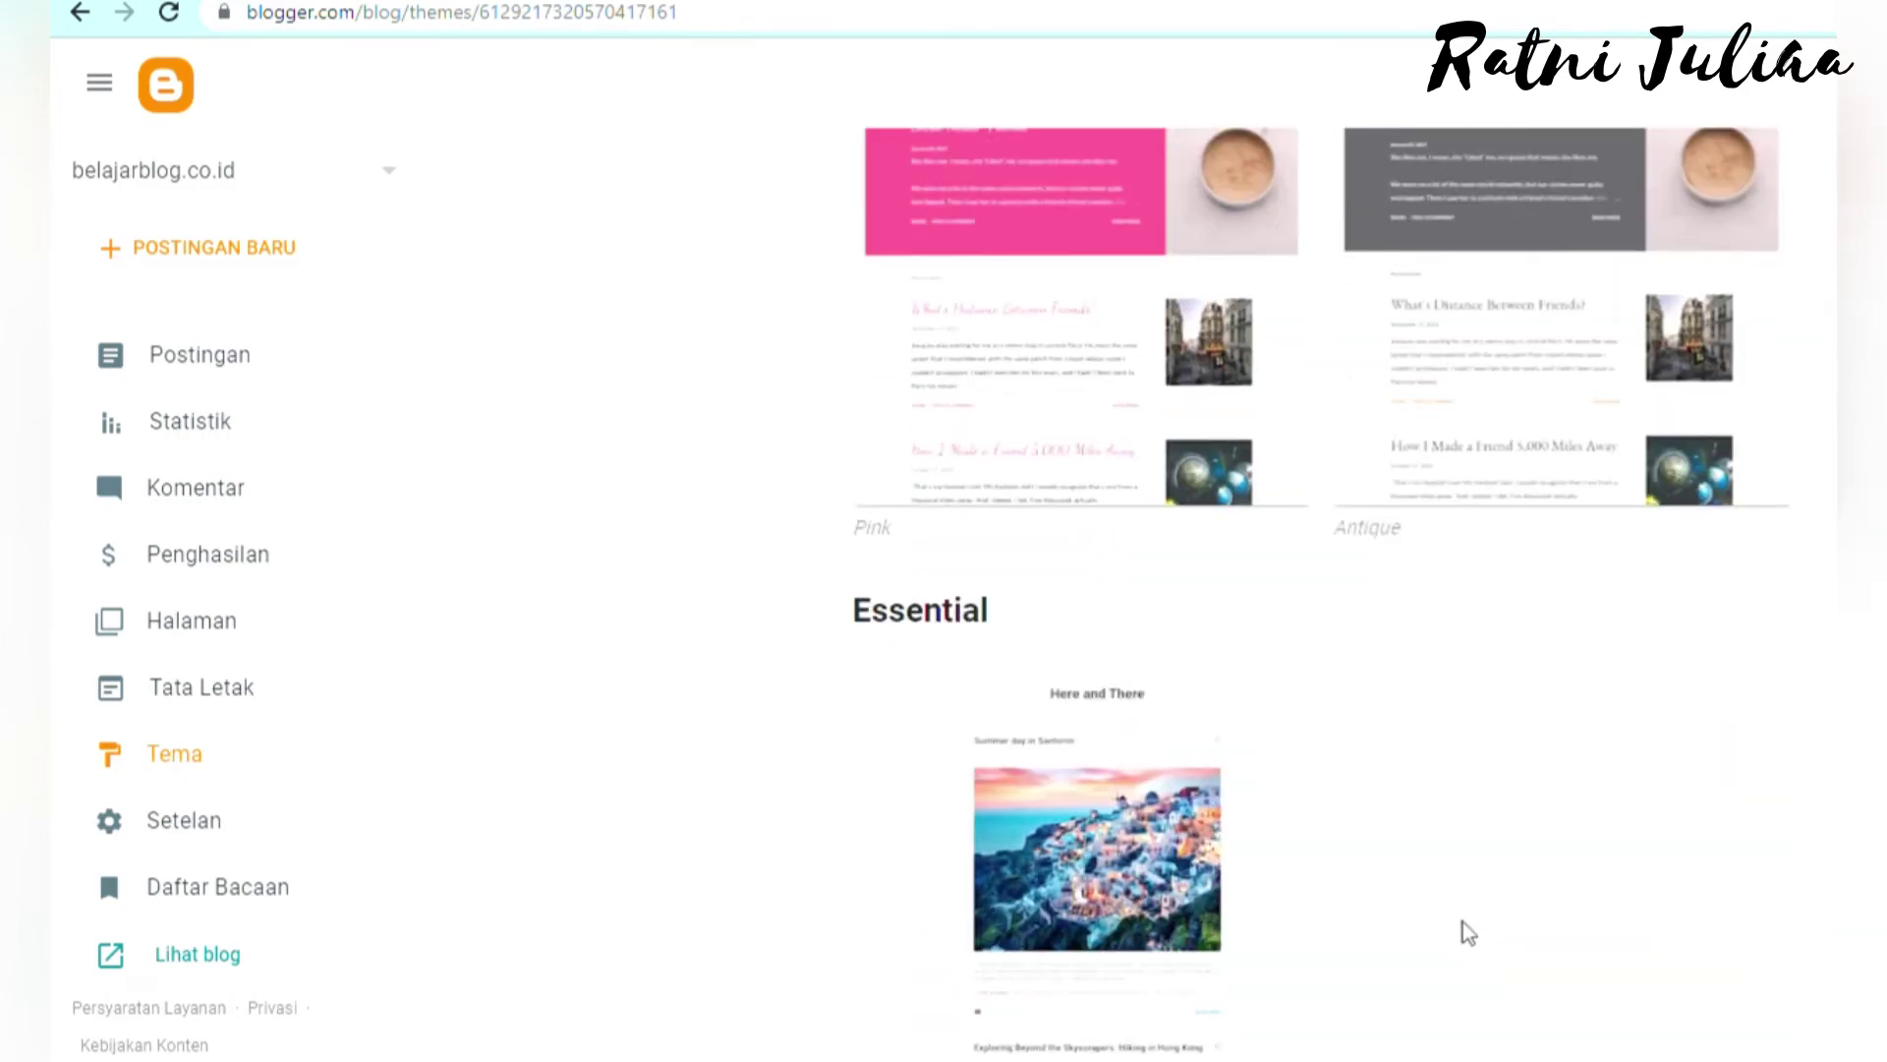
pyautogui.scroll(-20, 1472, 958)
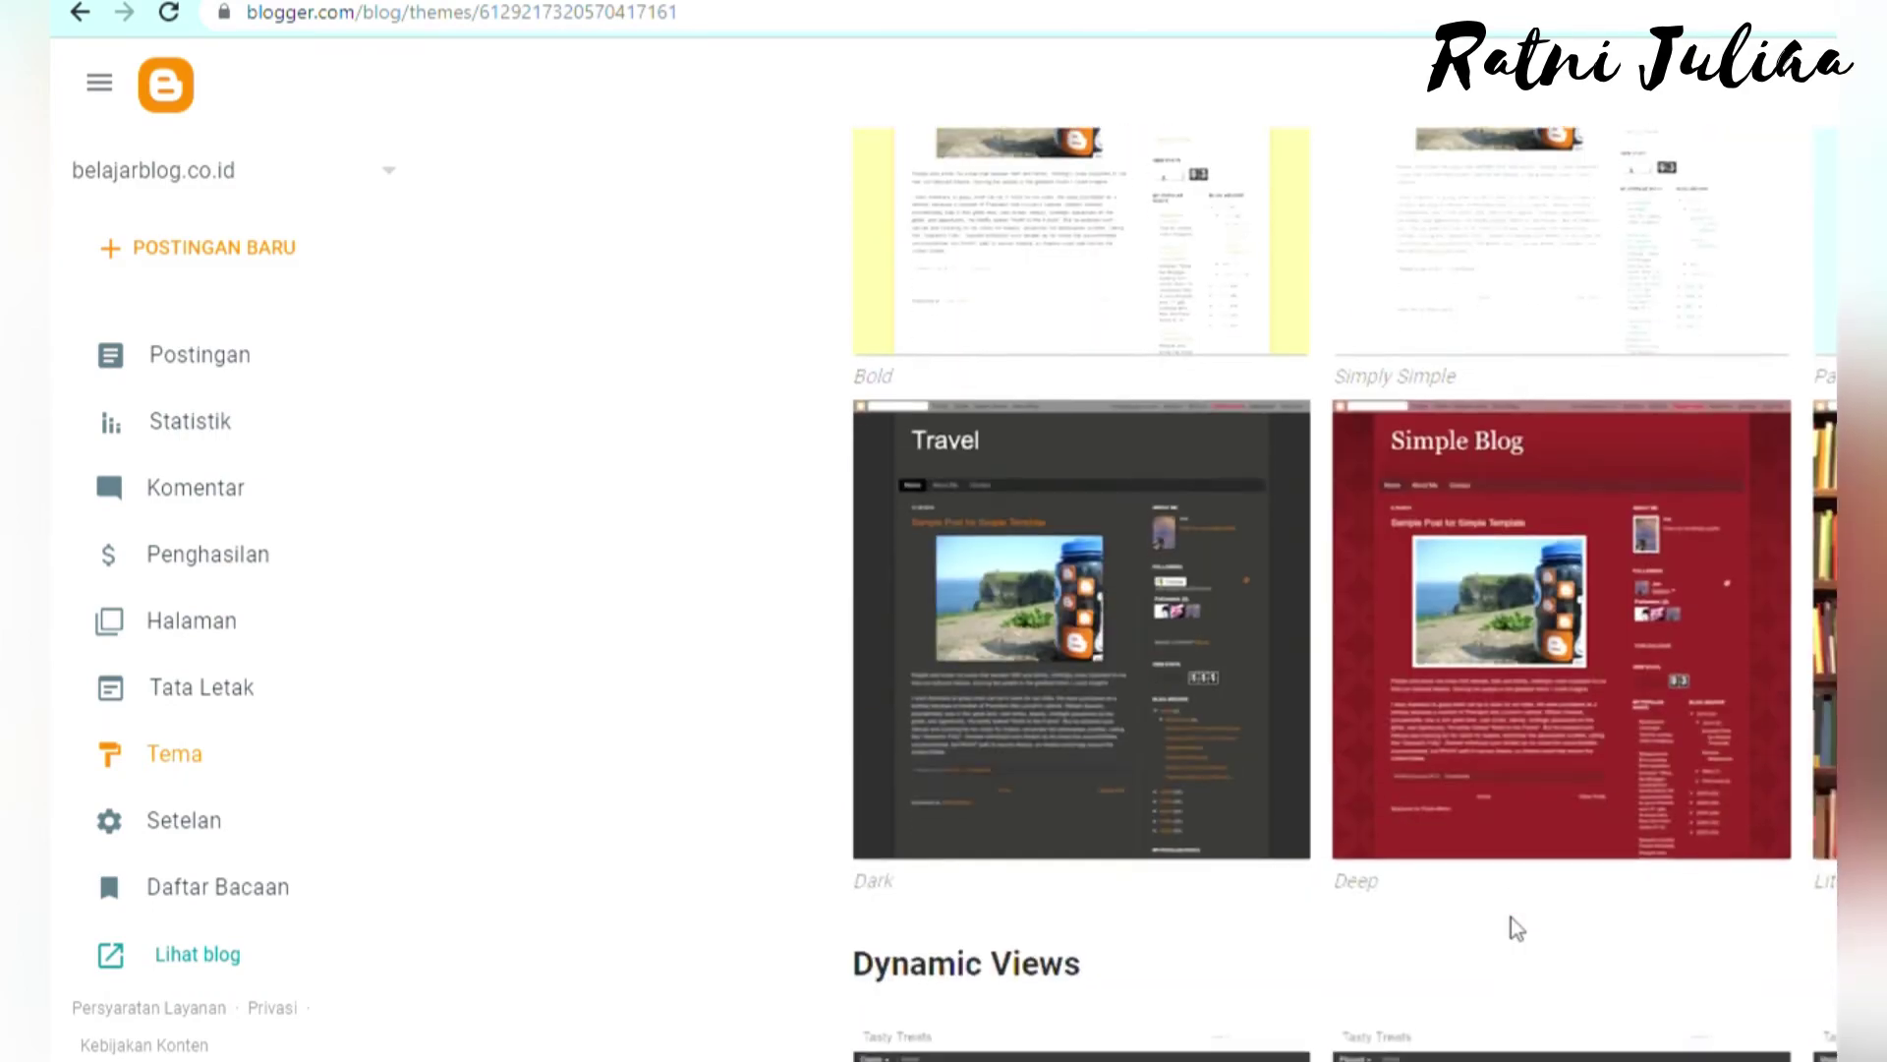
pyautogui.scroll(-20, 1538, 939)
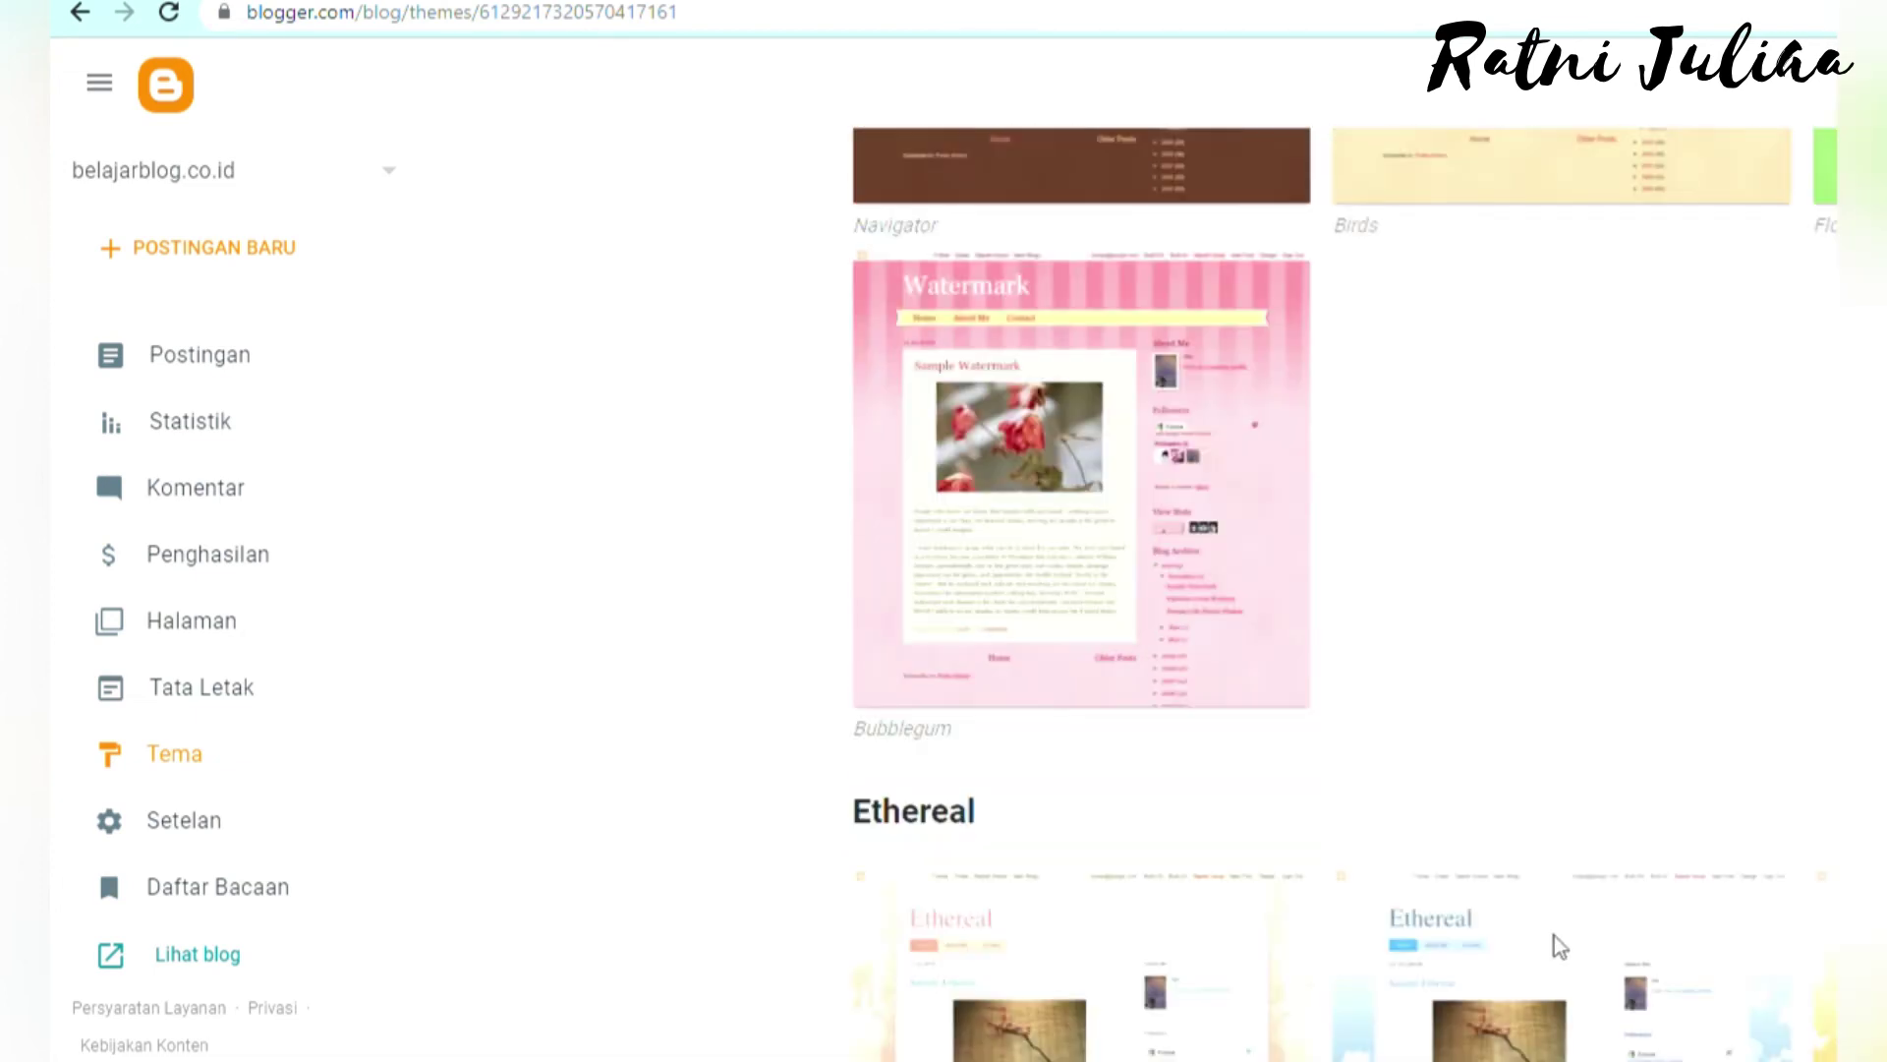
pyautogui.scroll(-3, 1561, 948)
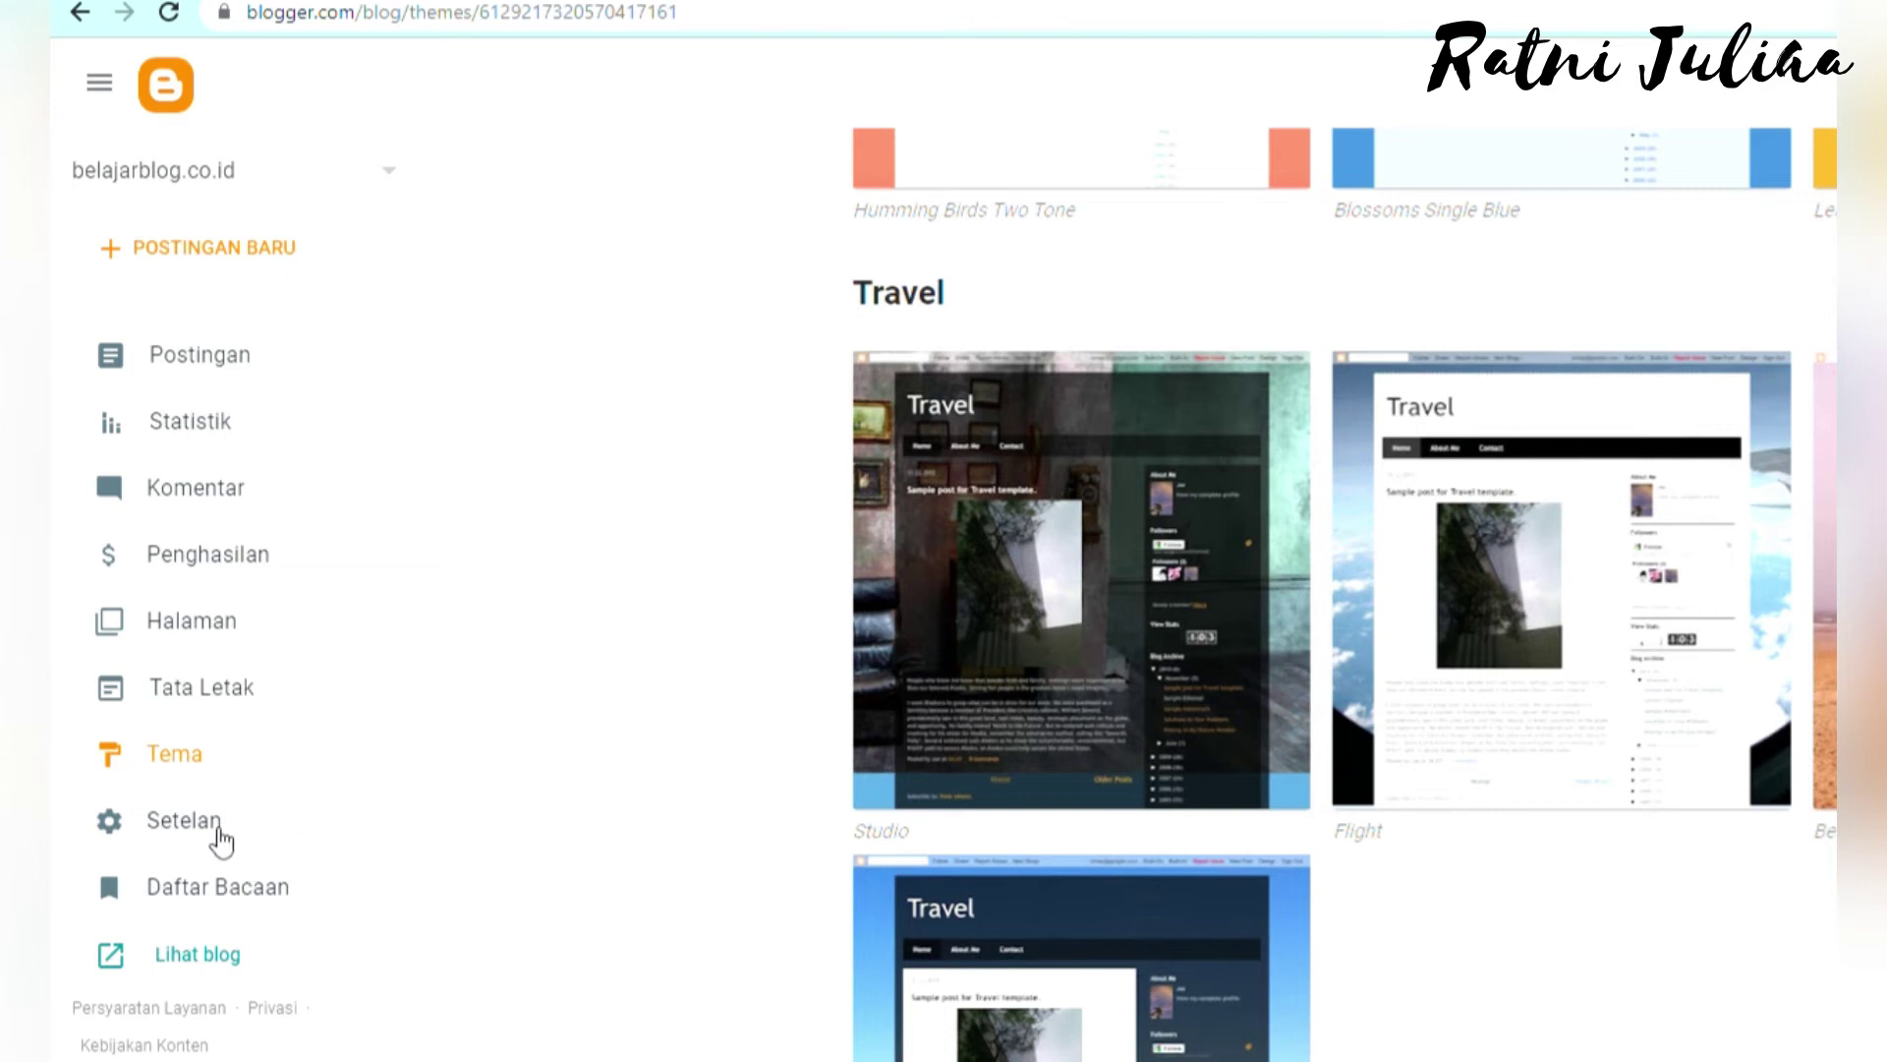
# - In the blog's settings, fill in the description as "blog ini tentang pembelajaran seputar bloger, dll"
pyautogui.click(219, 835)
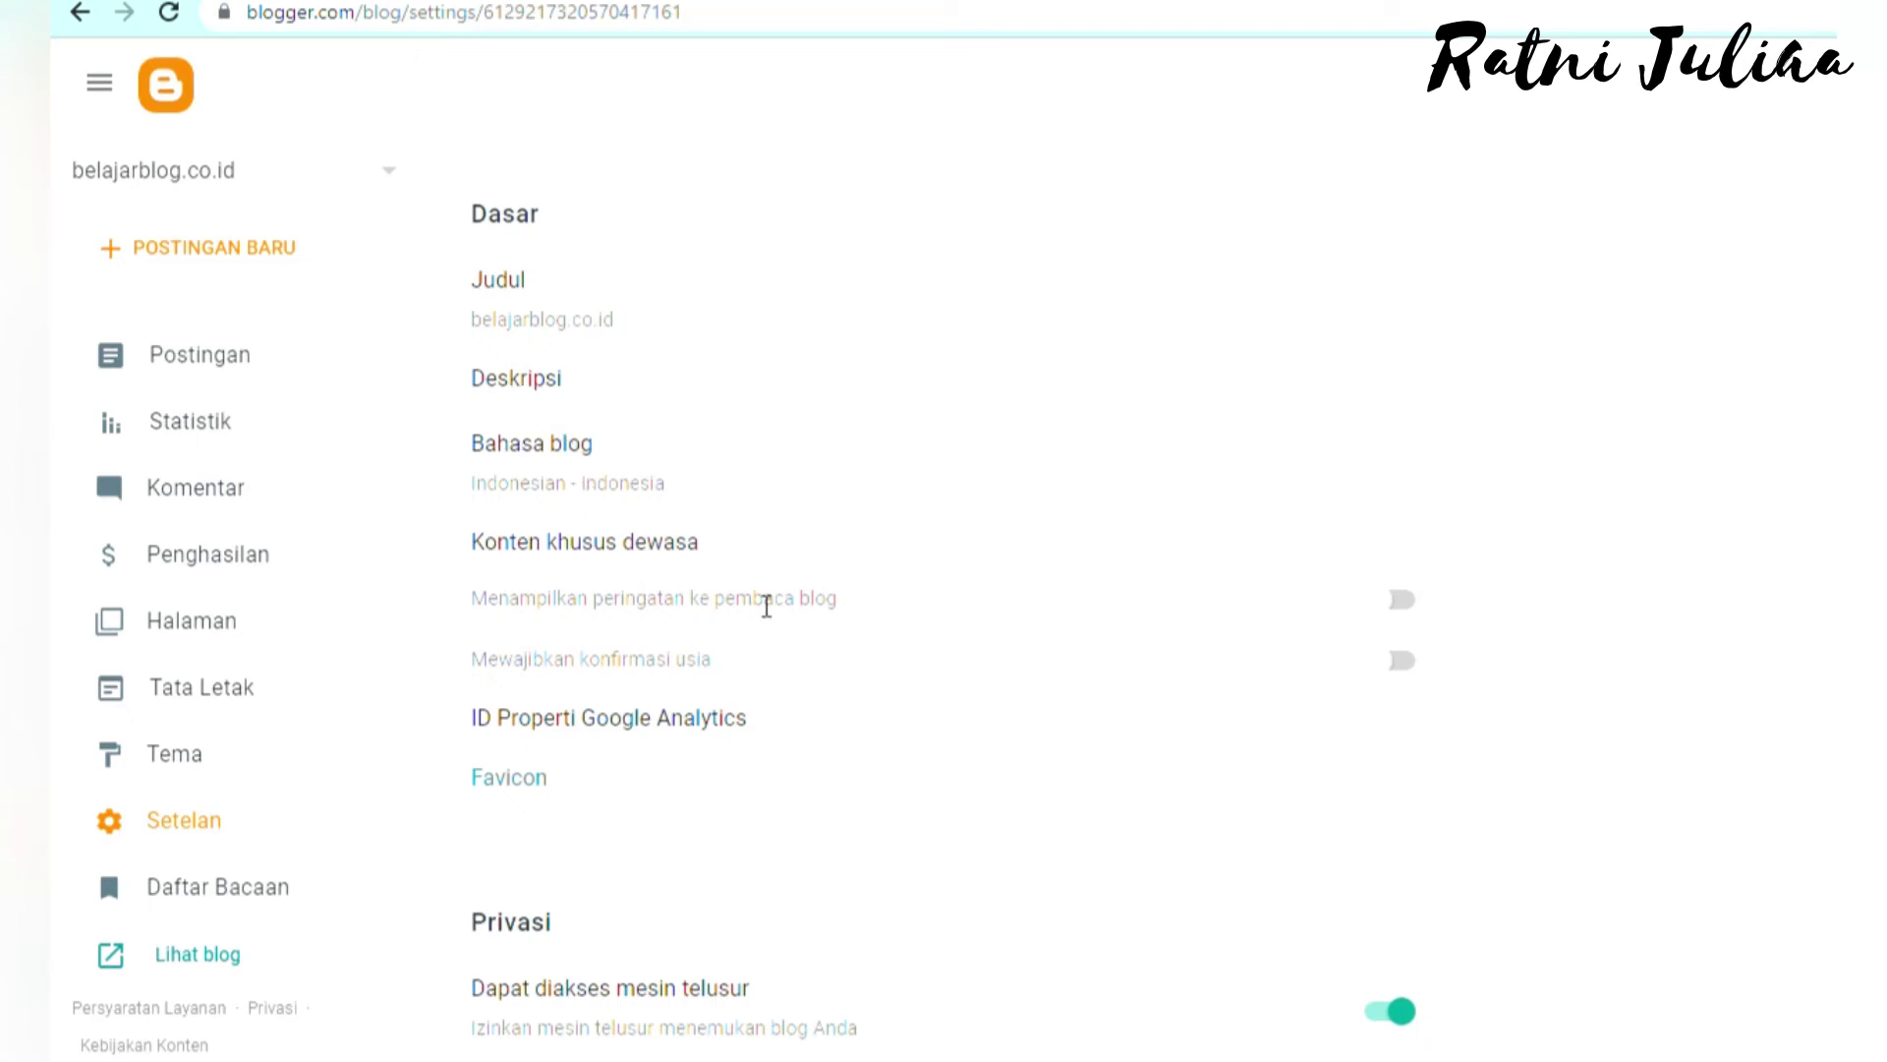
pyautogui.scroll(-3, 777, 608)
pyautogui.scroll(3, 786, 607)
pyautogui.click(552, 387)
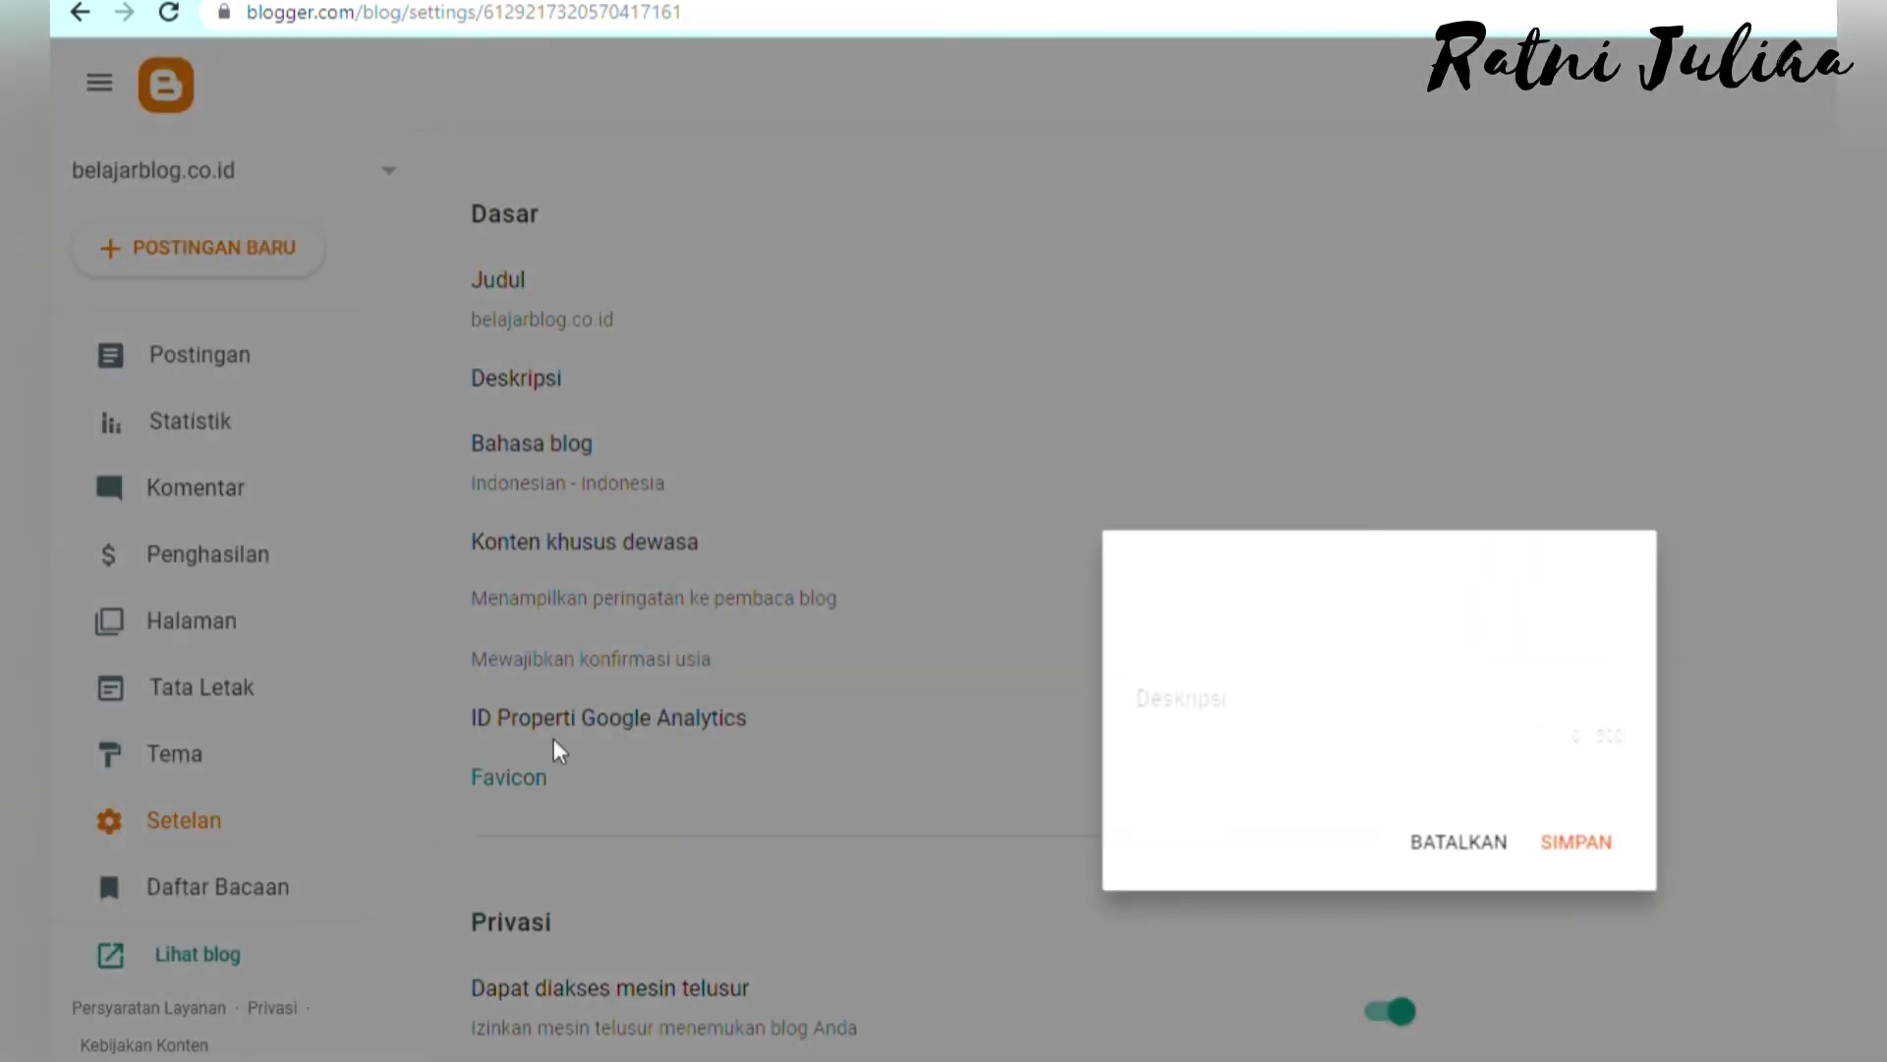
pyautogui.click(1523, 716)
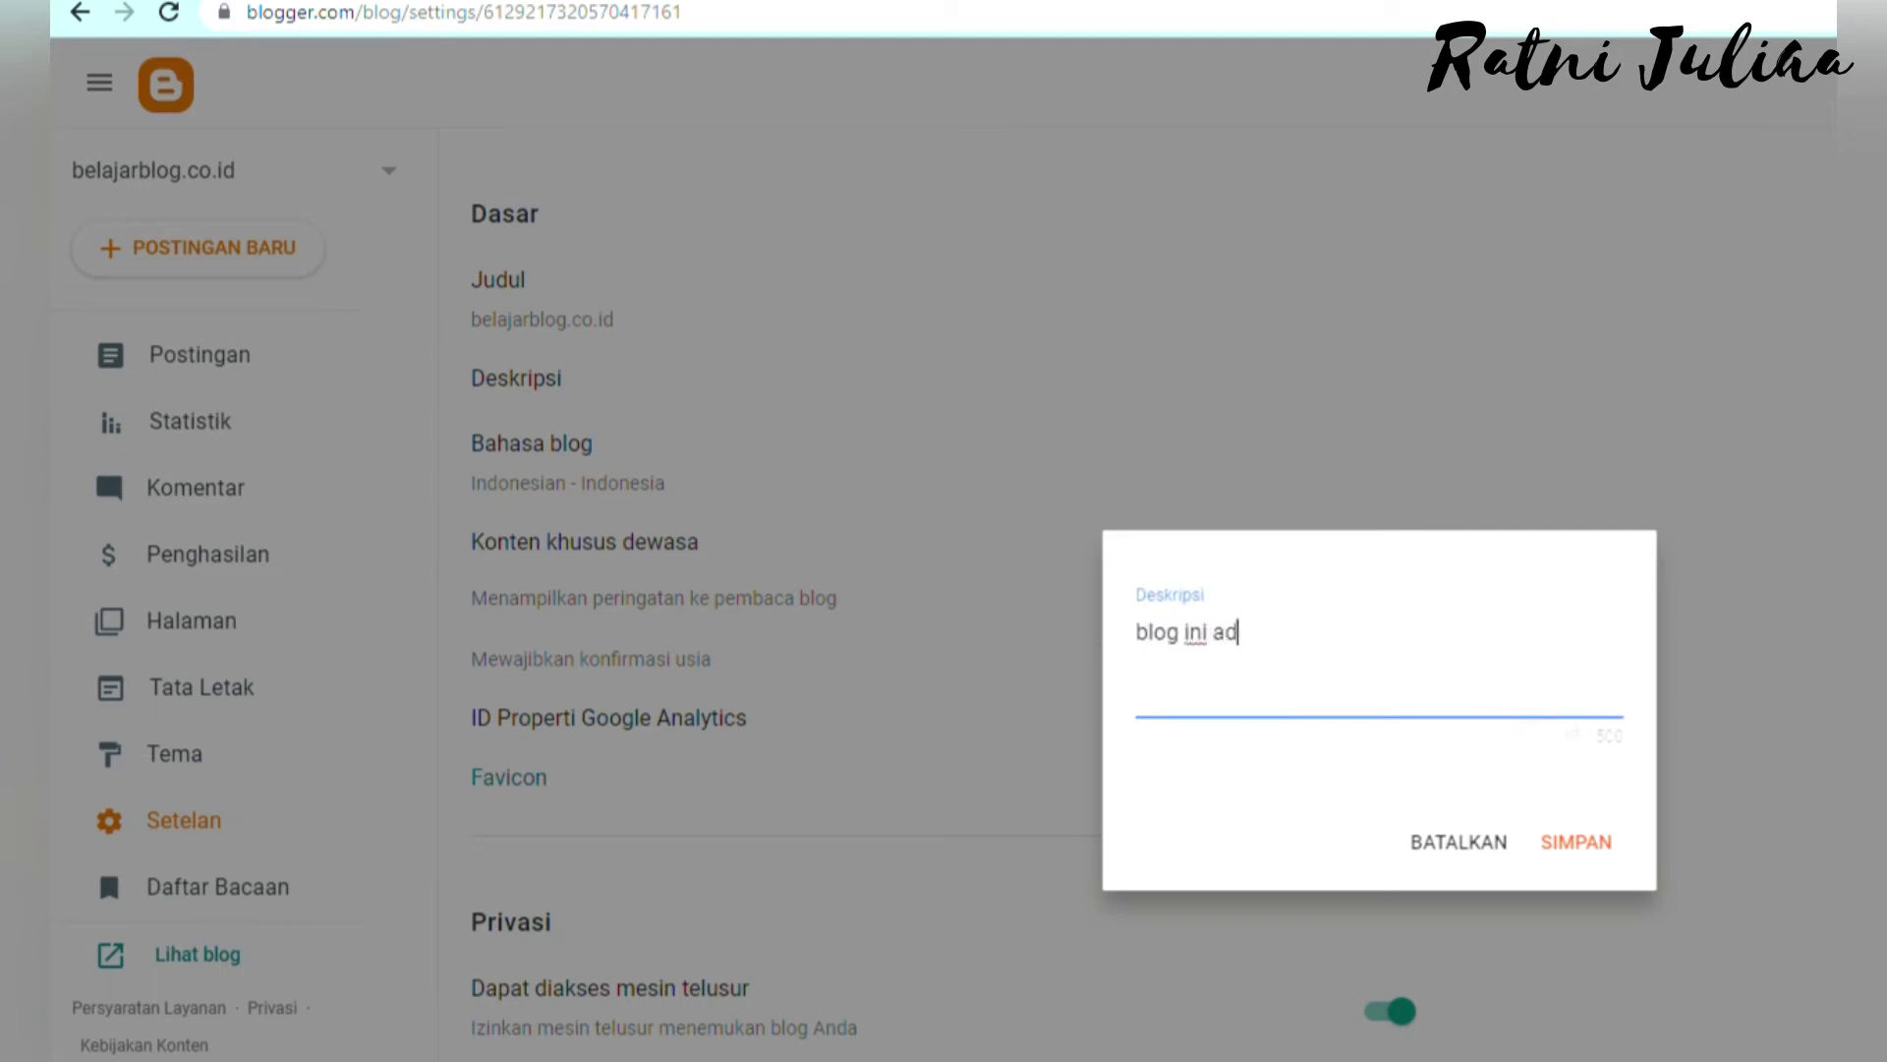
pyautogui.write('blog ini adalah')
pyautogui.write(' blo')
pyautogui.press('BackSpace')
pyautogui.press('BackSpace')
pyautogui.press('BackSpace')
pyautogui.press('BackSpace')
pyautogui.press('BackSpace')
pyautogui.press('BackSpace')
pyautogui.press('BackSpace')
pyautogui.write('tentang pembelajar')
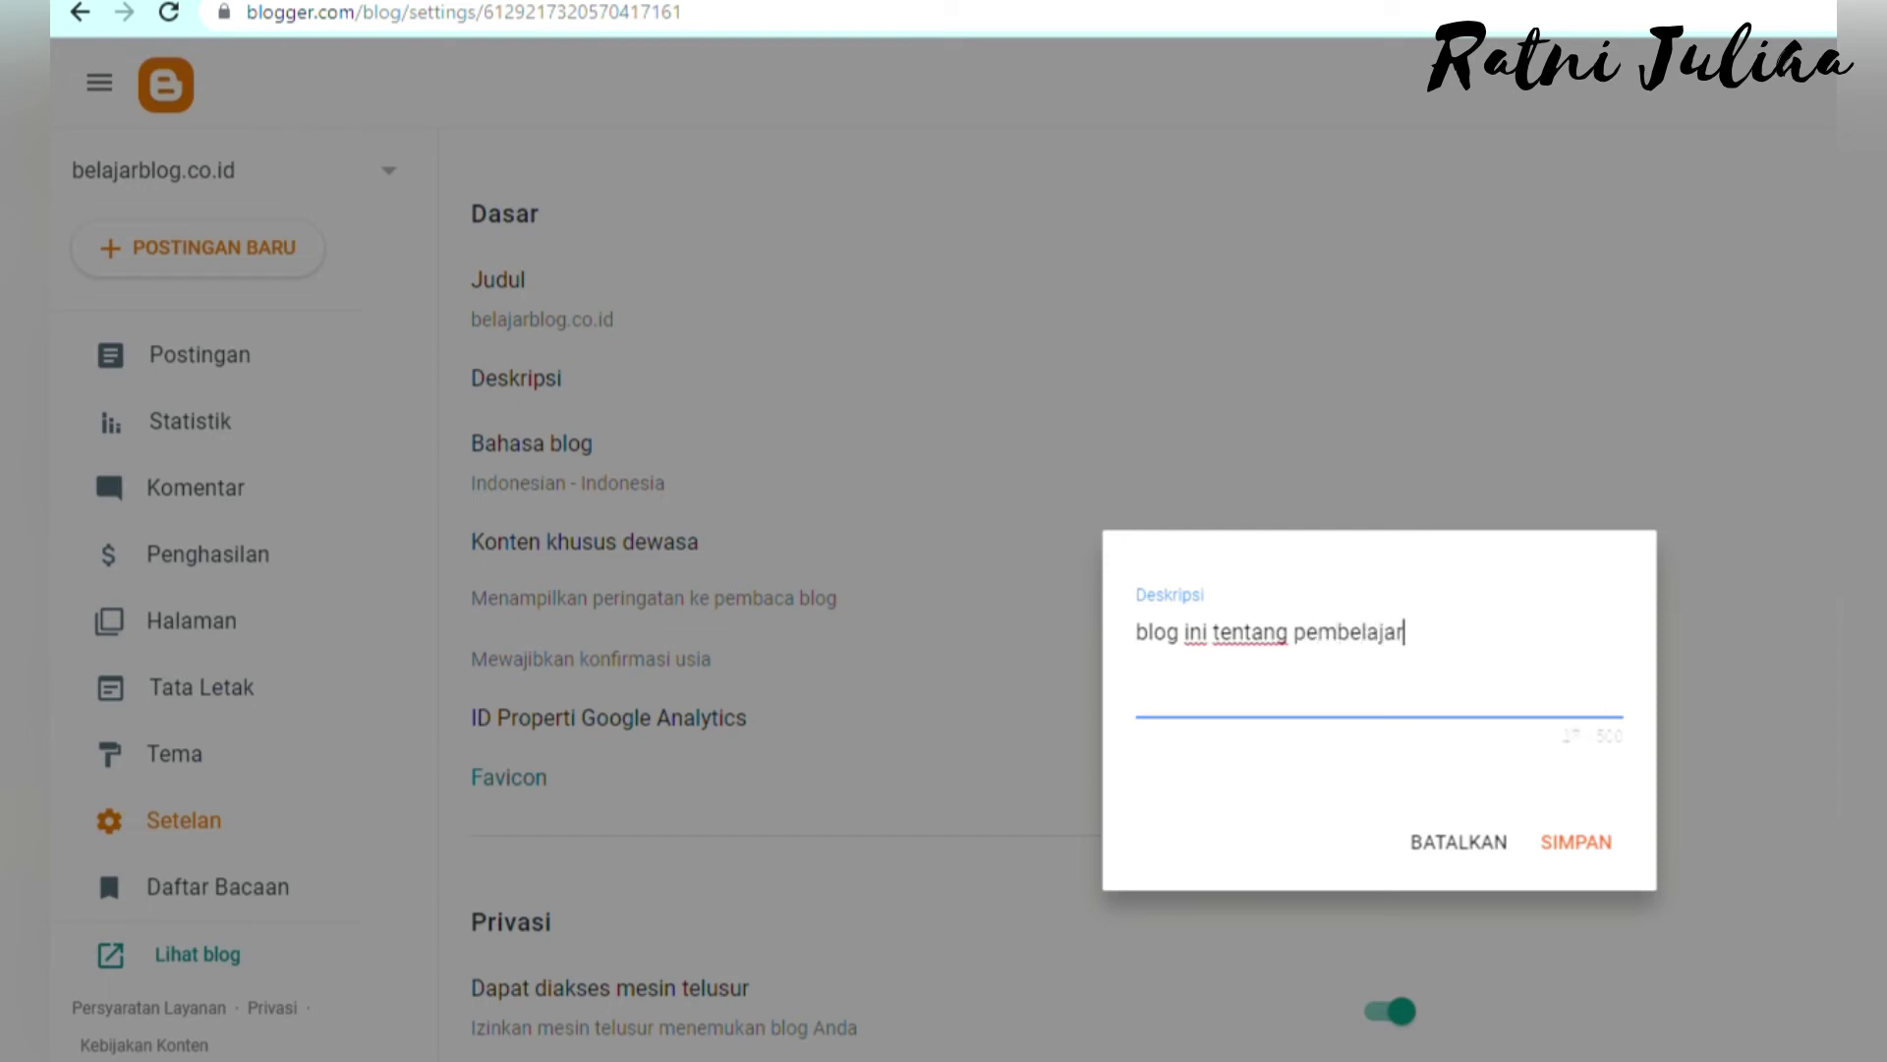
pyautogui.write('an seputar bloger, dll')
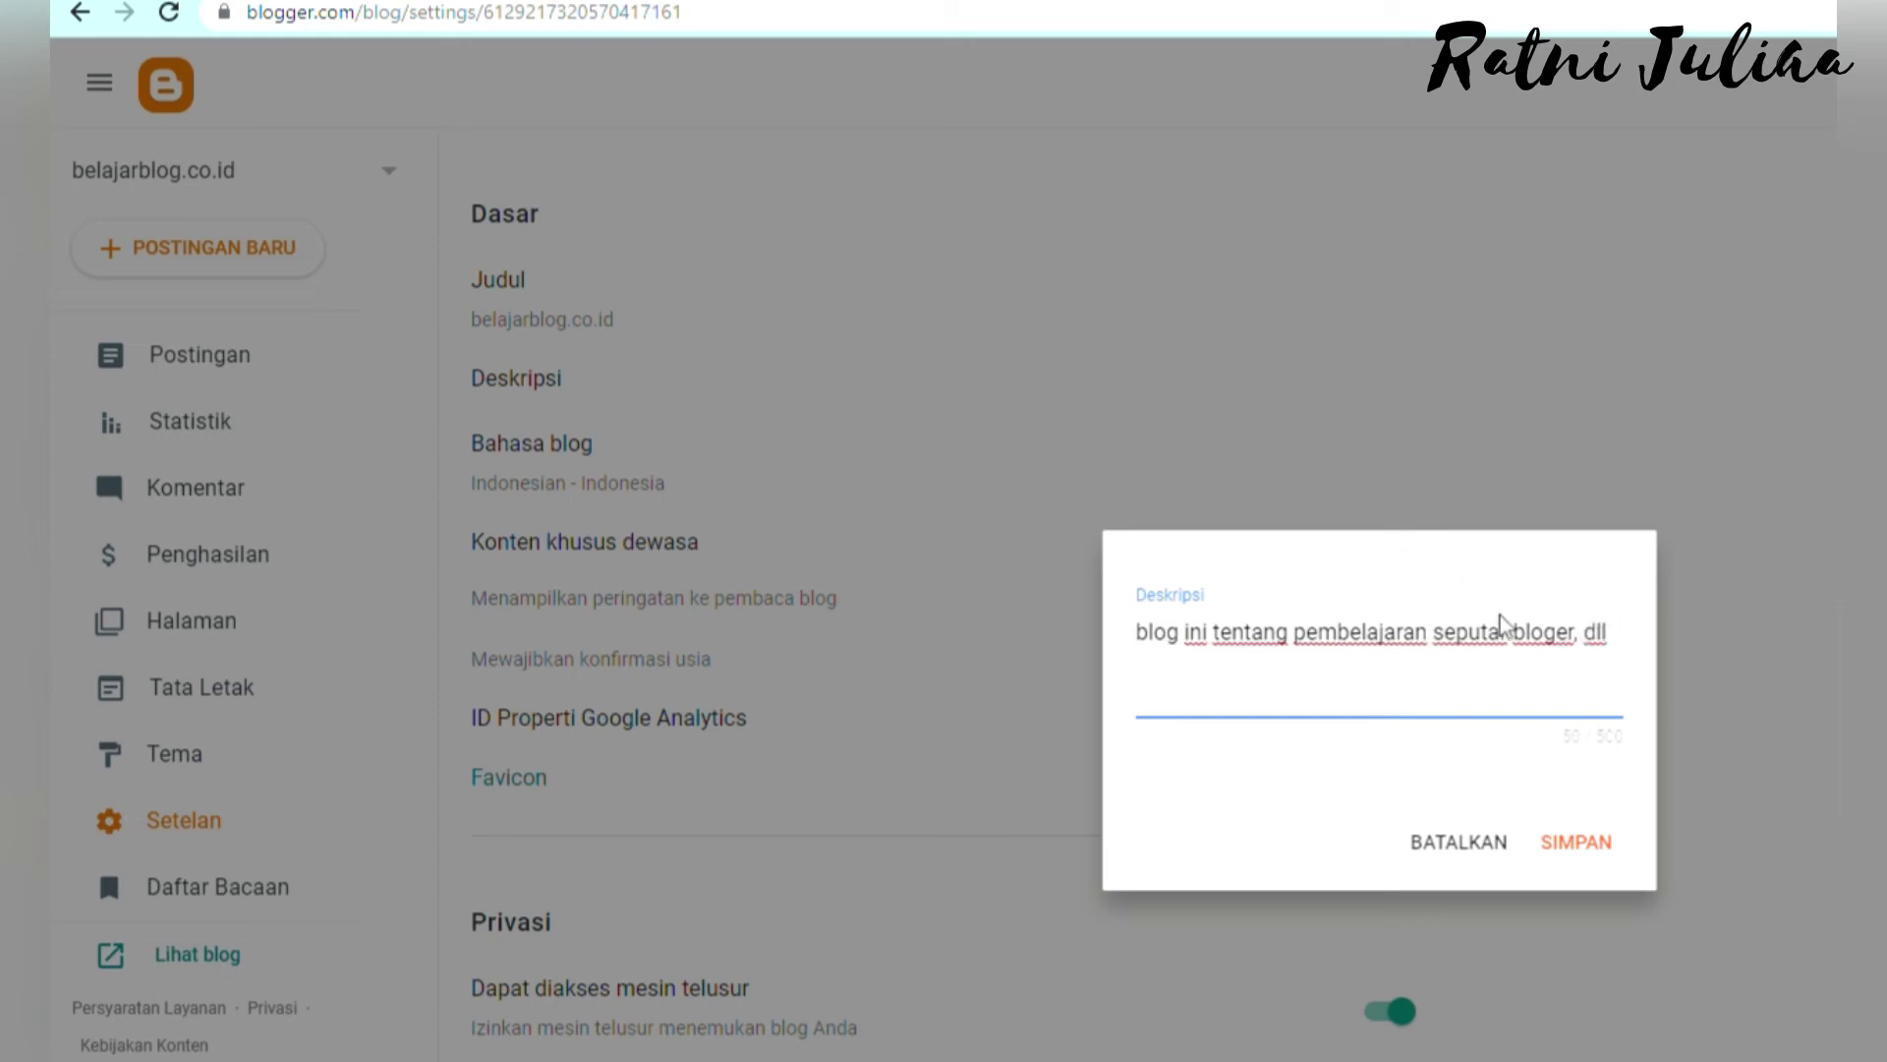
pyautogui.click(1634, 632)
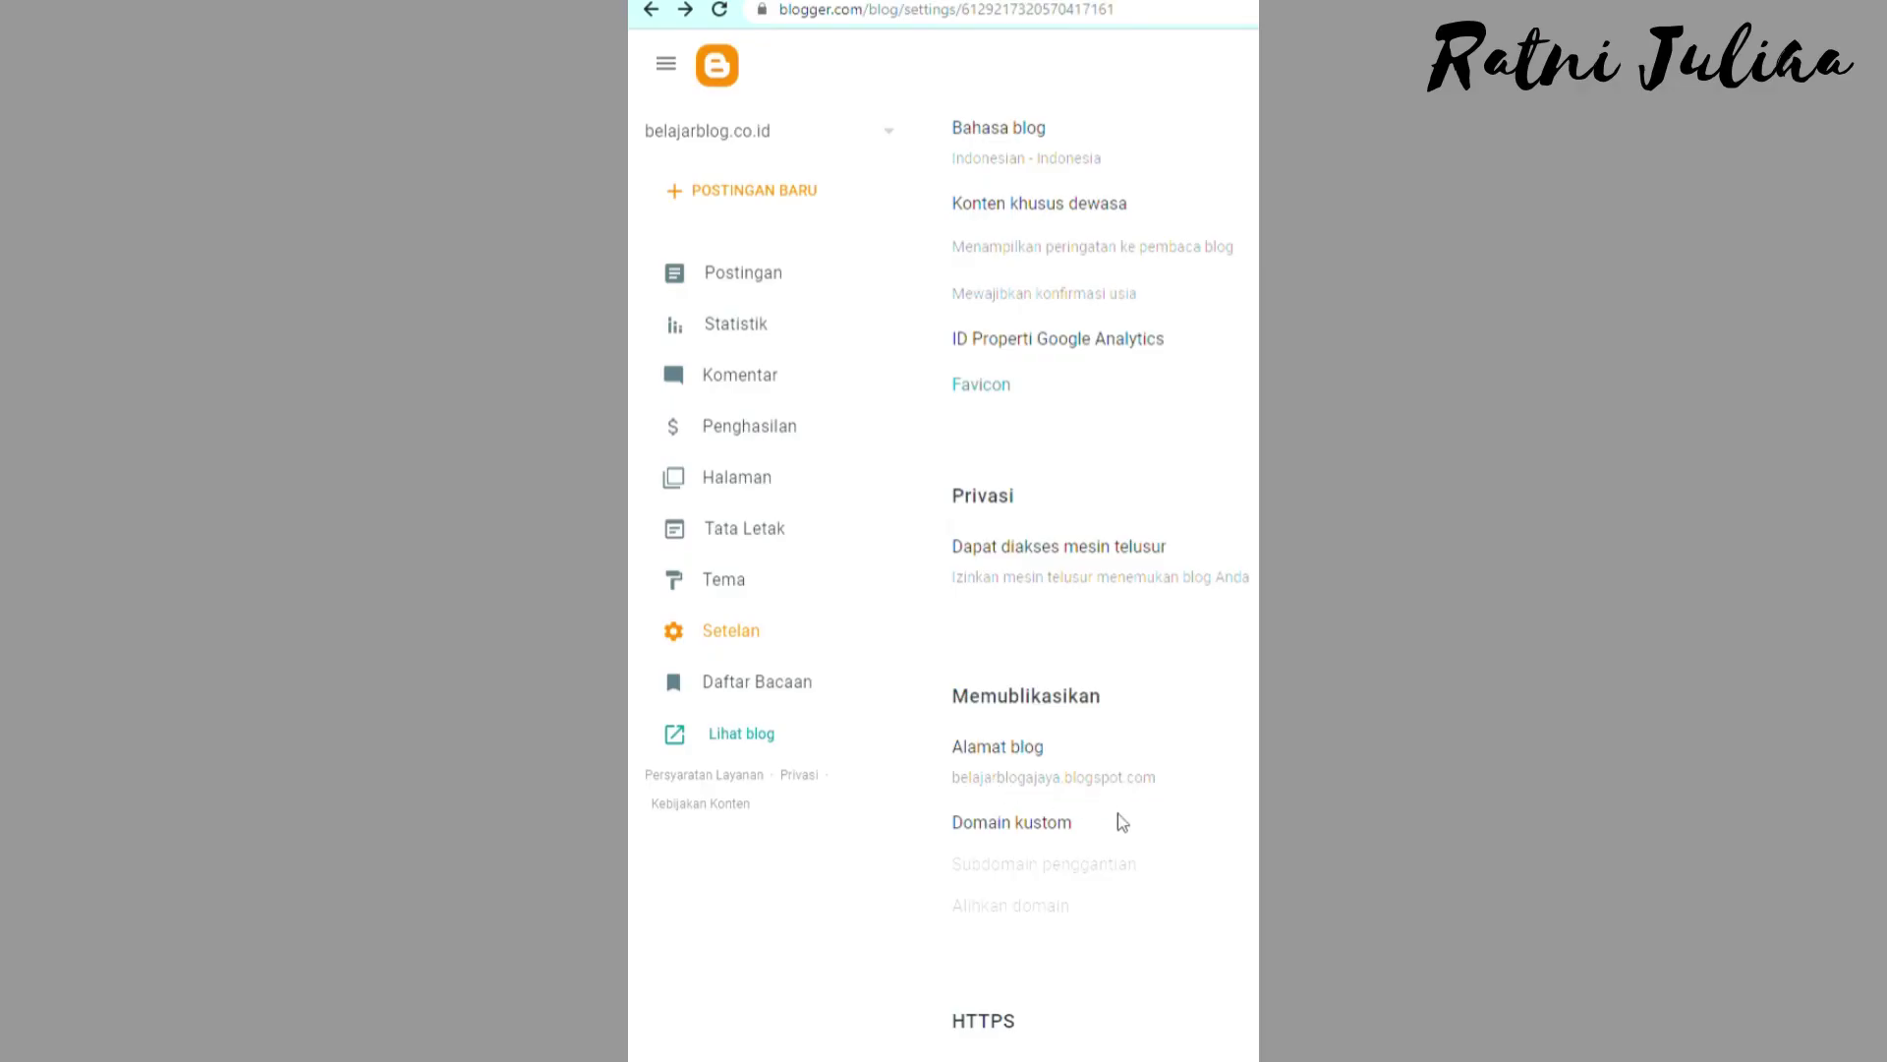
# - Look through the remaining blog settings, from privacy and publishing through comments, crawlers and monetization to the site feed
pyautogui.scroll(-4, 938, 601)
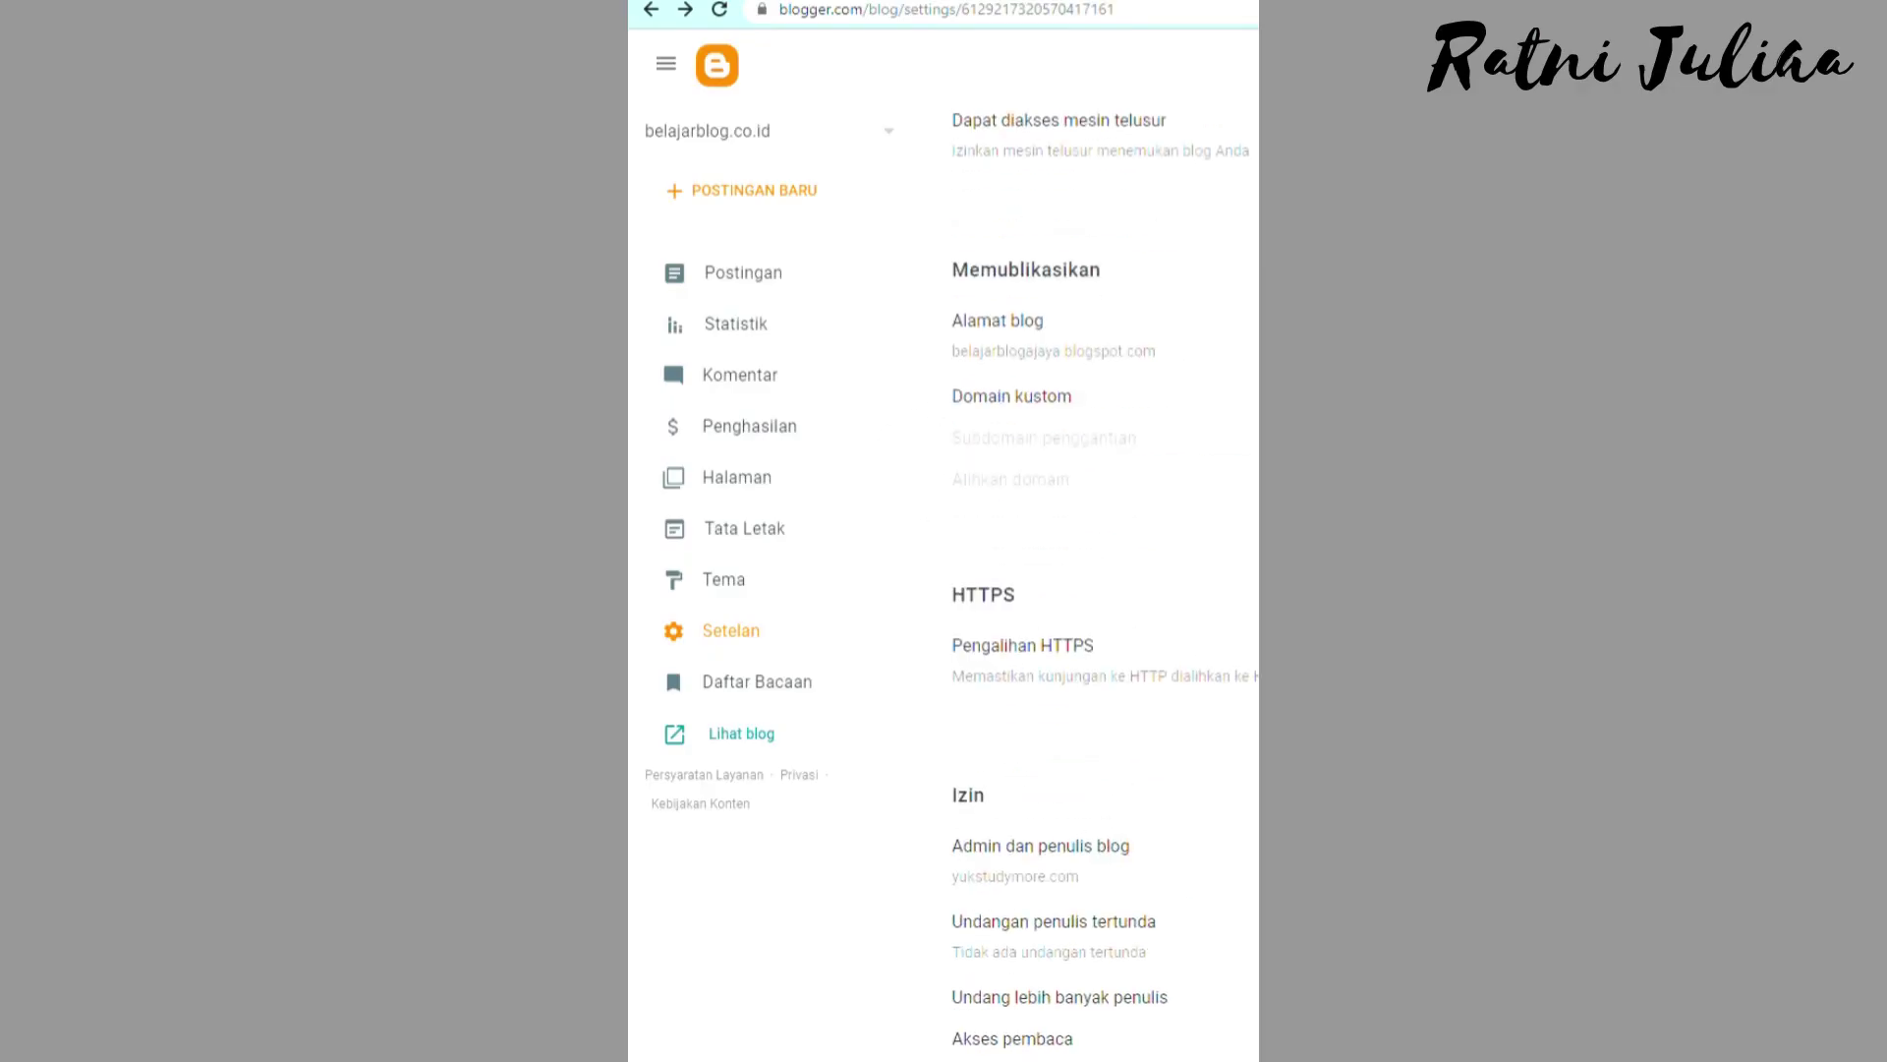
pyautogui.scroll(-2, 1201, 825)
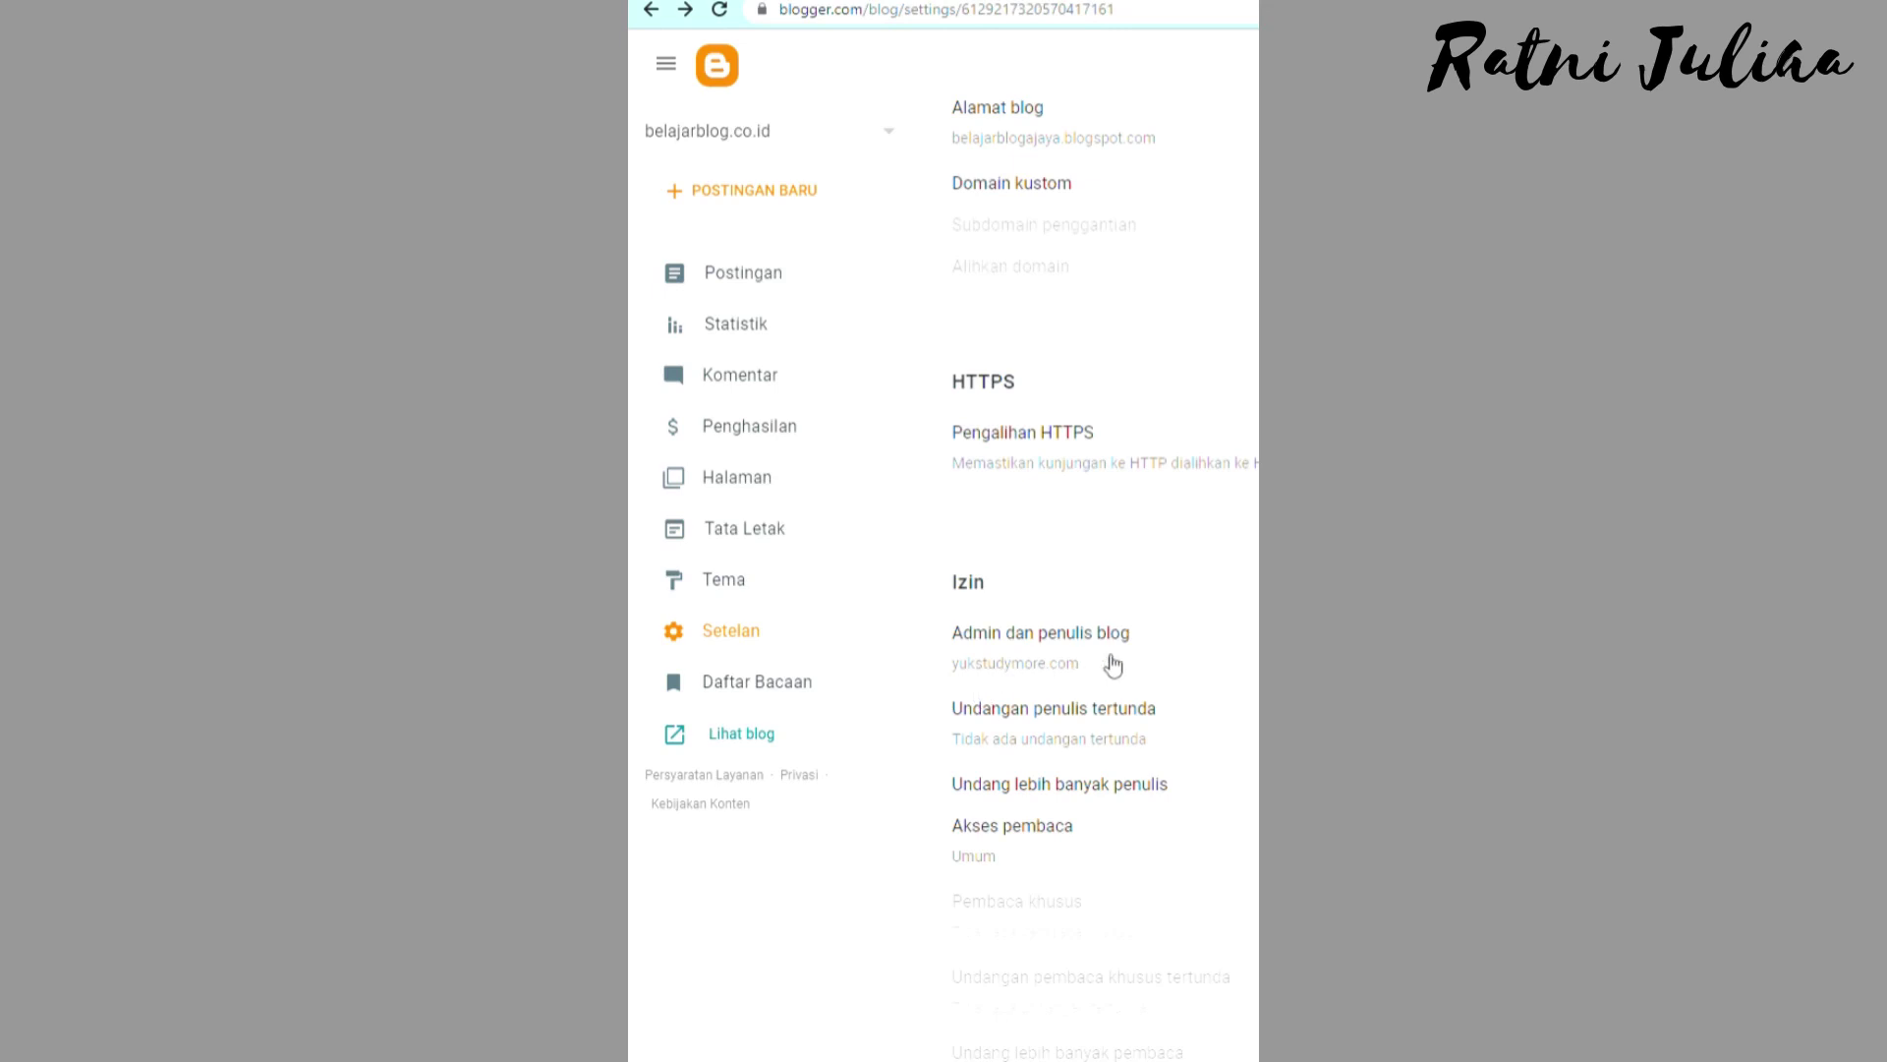
pyautogui.scroll(-12, 1114, 666)
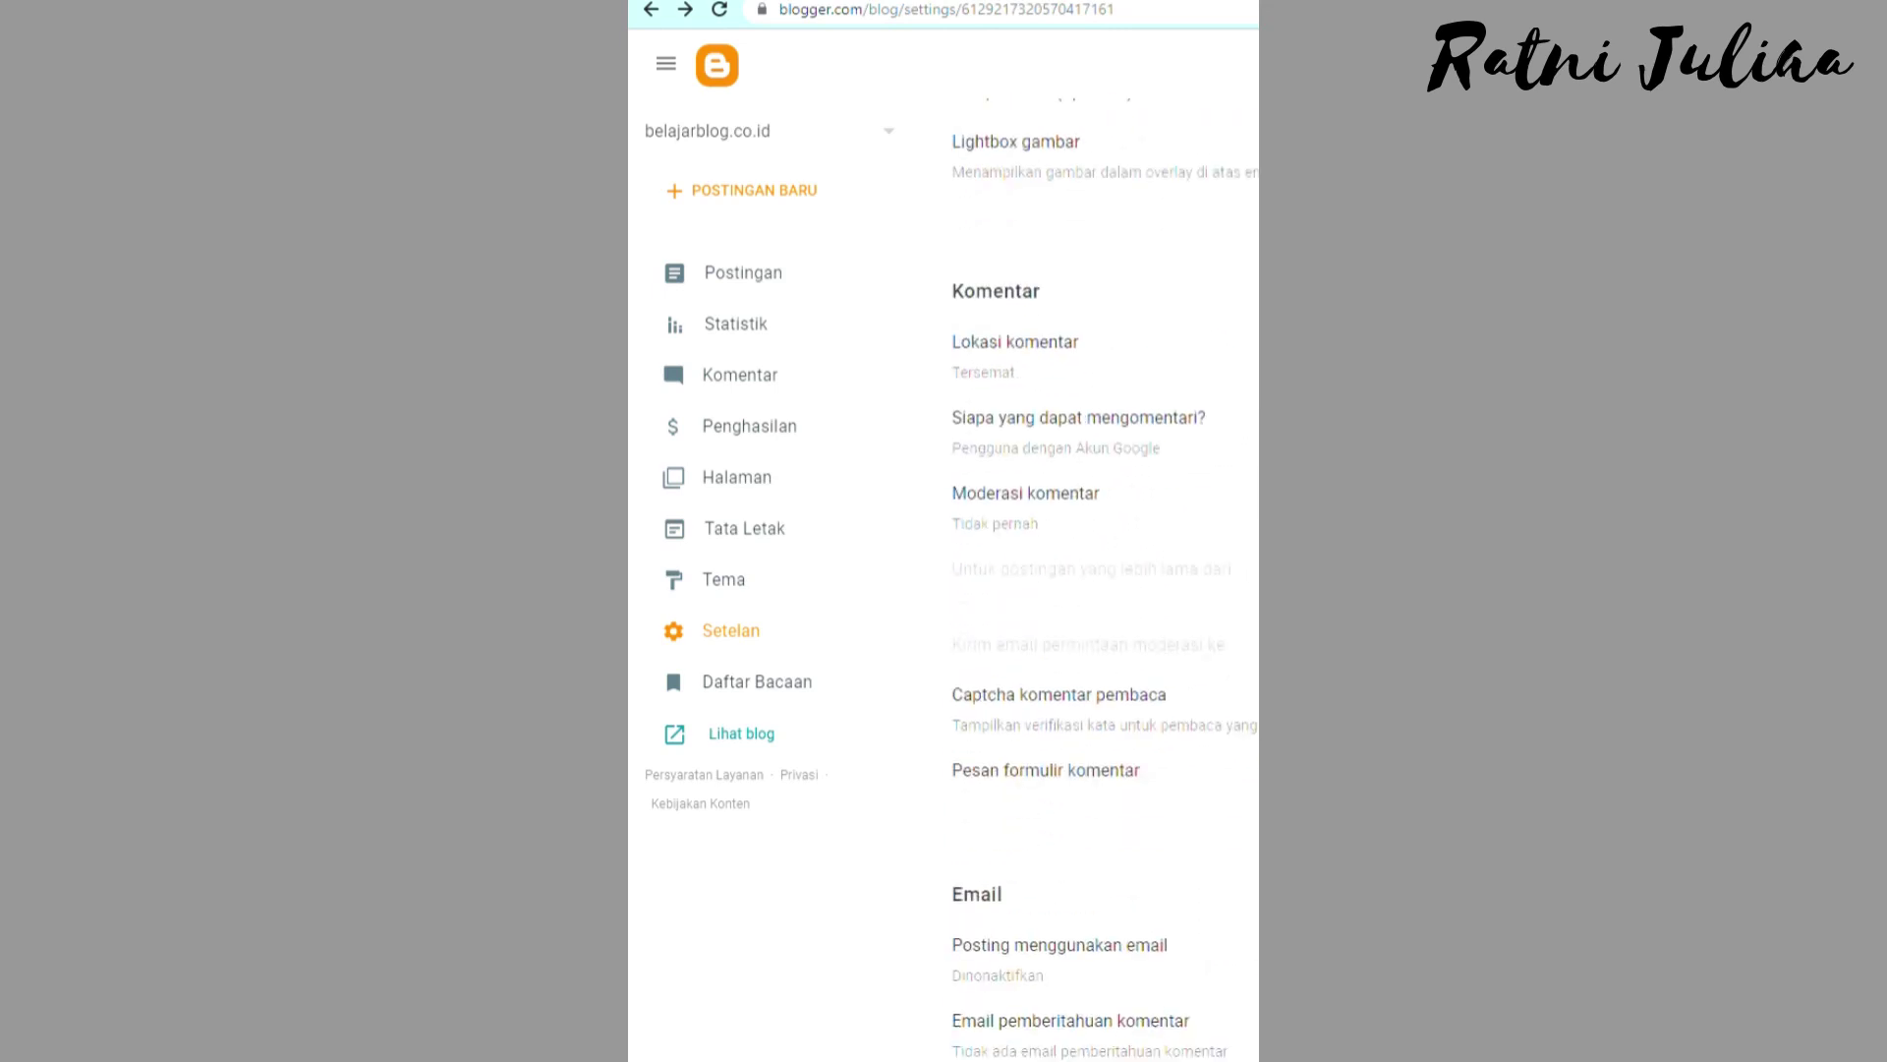
pyautogui.scroll(-12, 1106, 580)
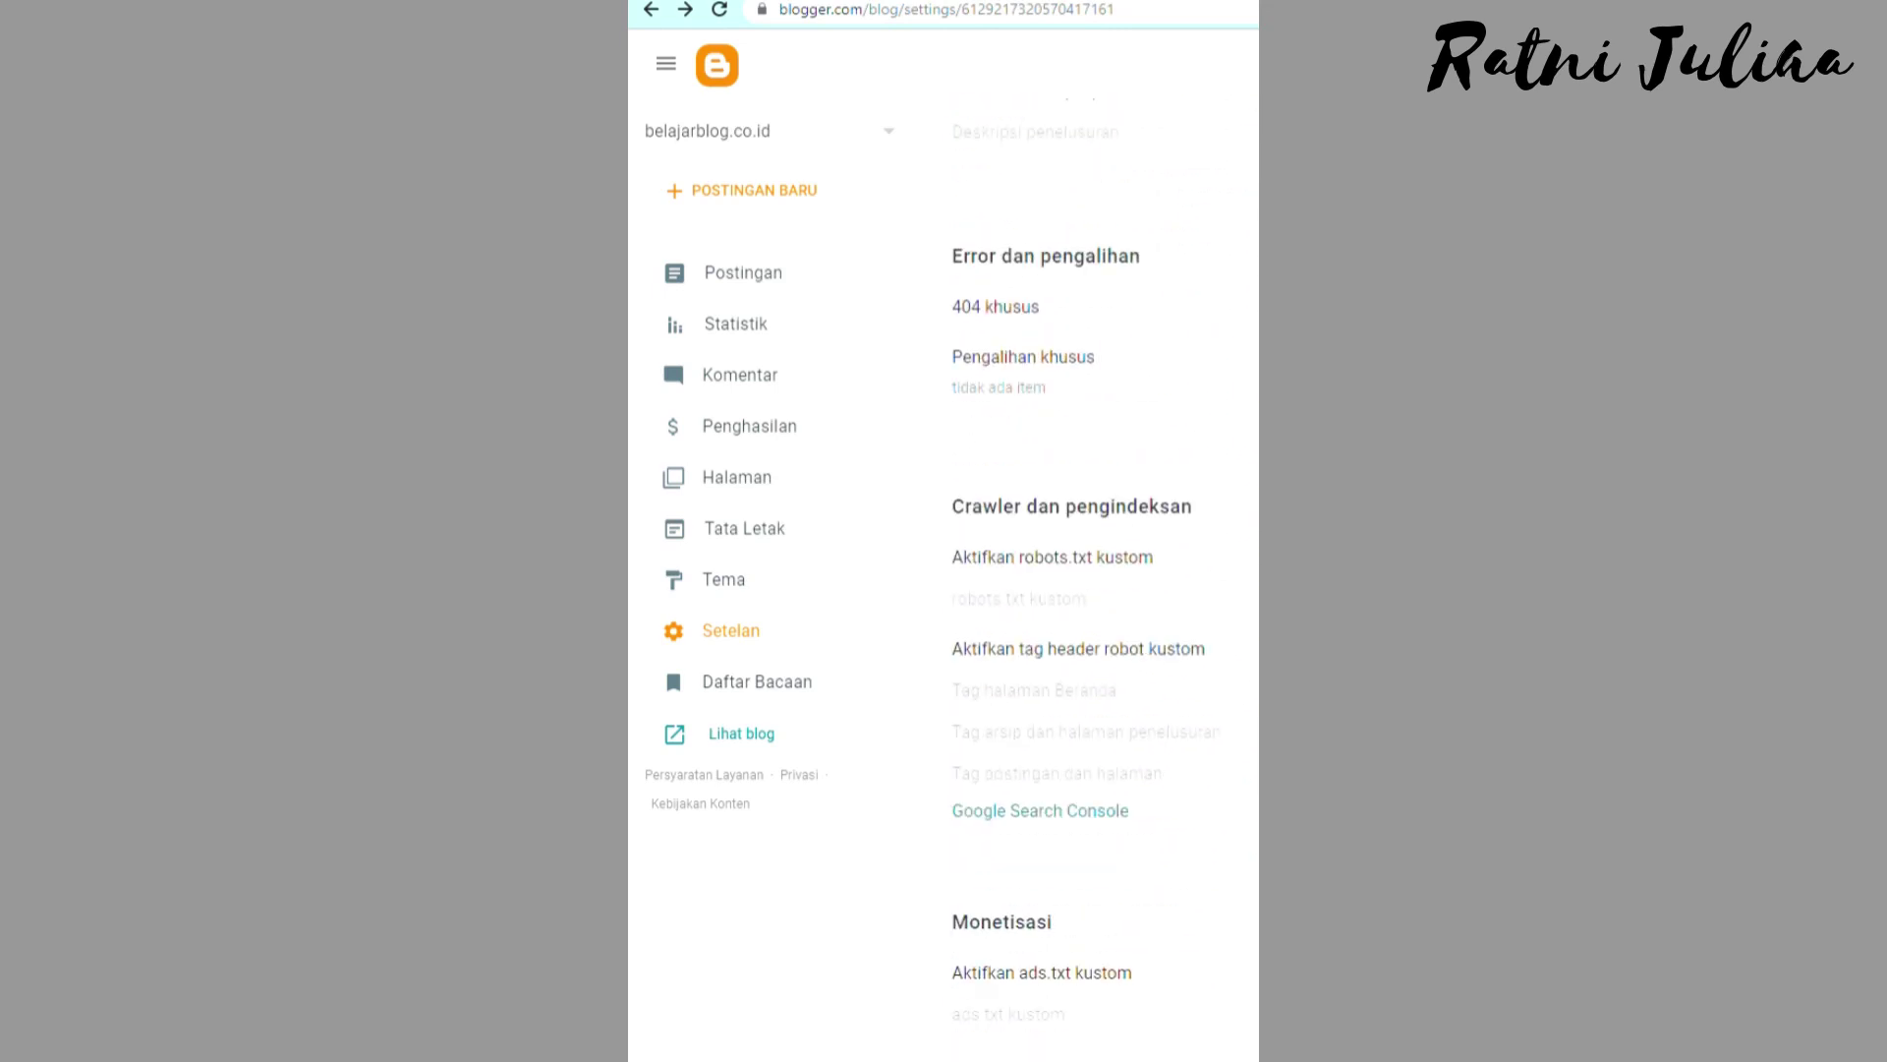
pyautogui.scroll(-3, 1091, 580)
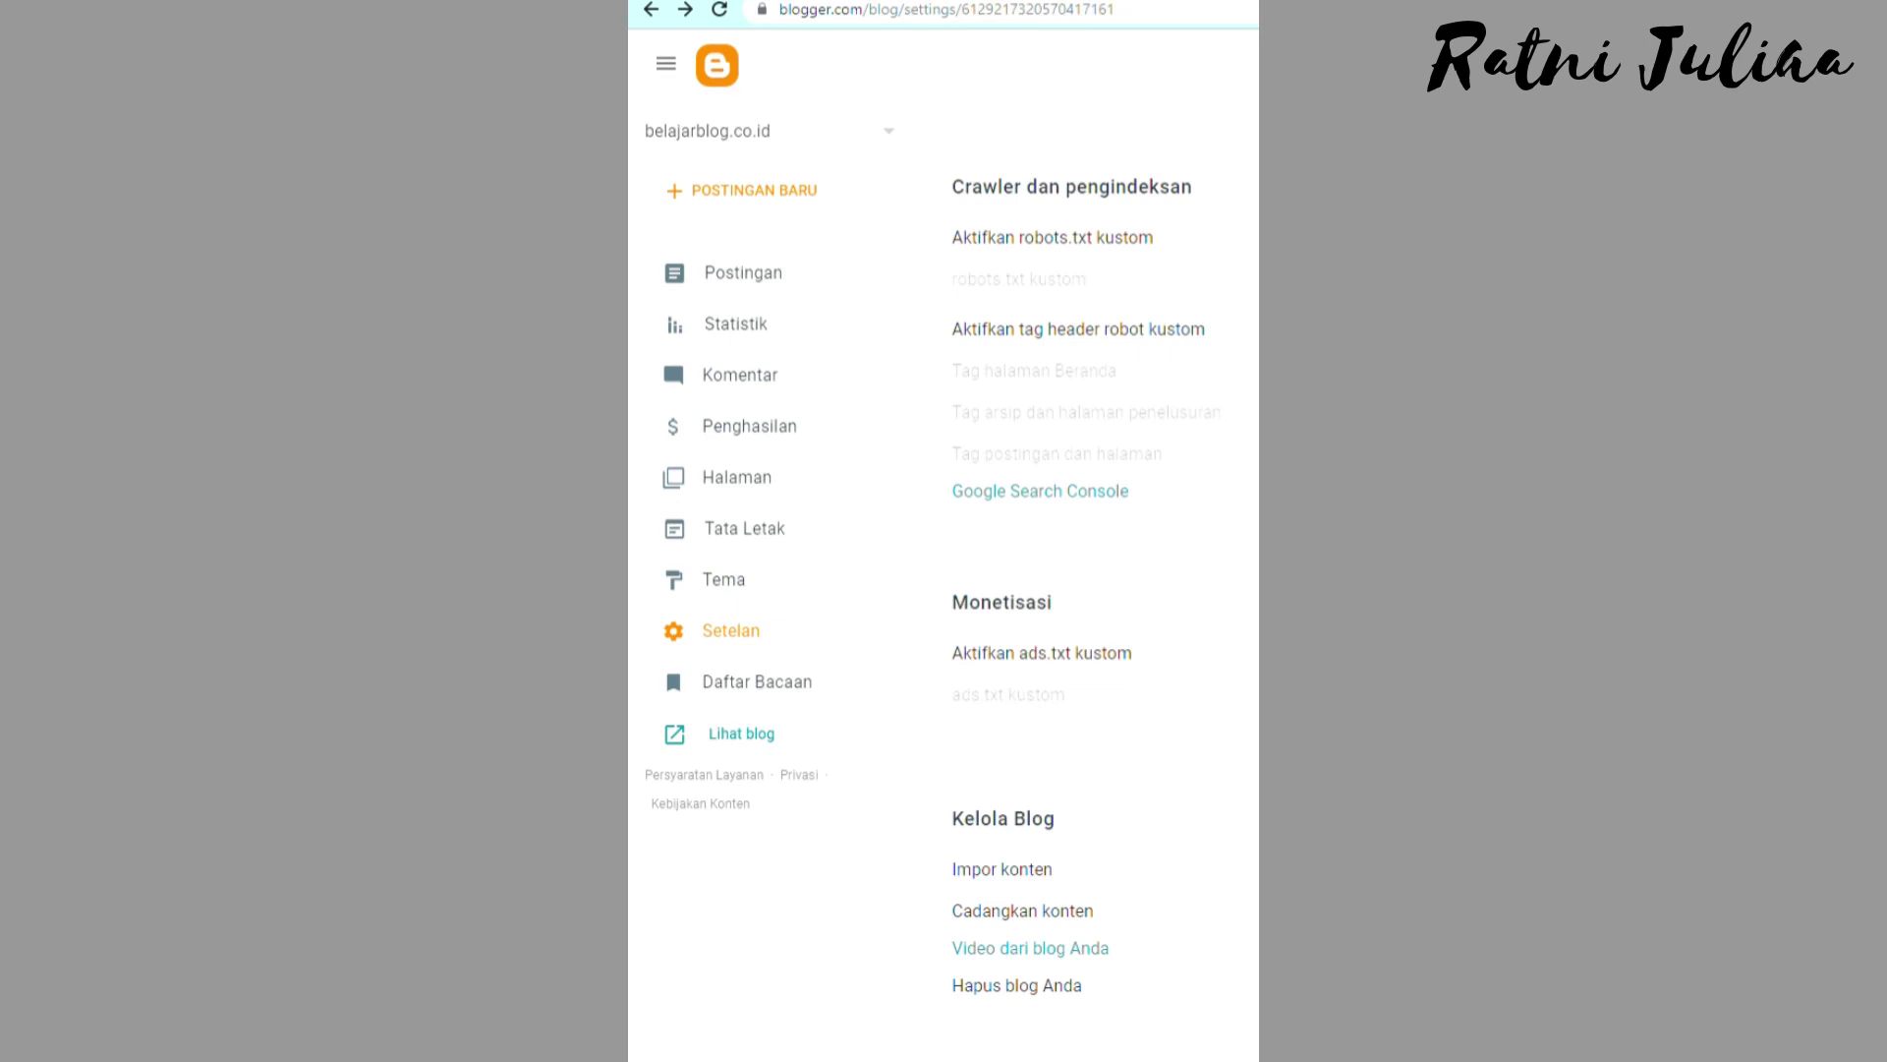
pyautogui.scroll(-2, 1091, 580)
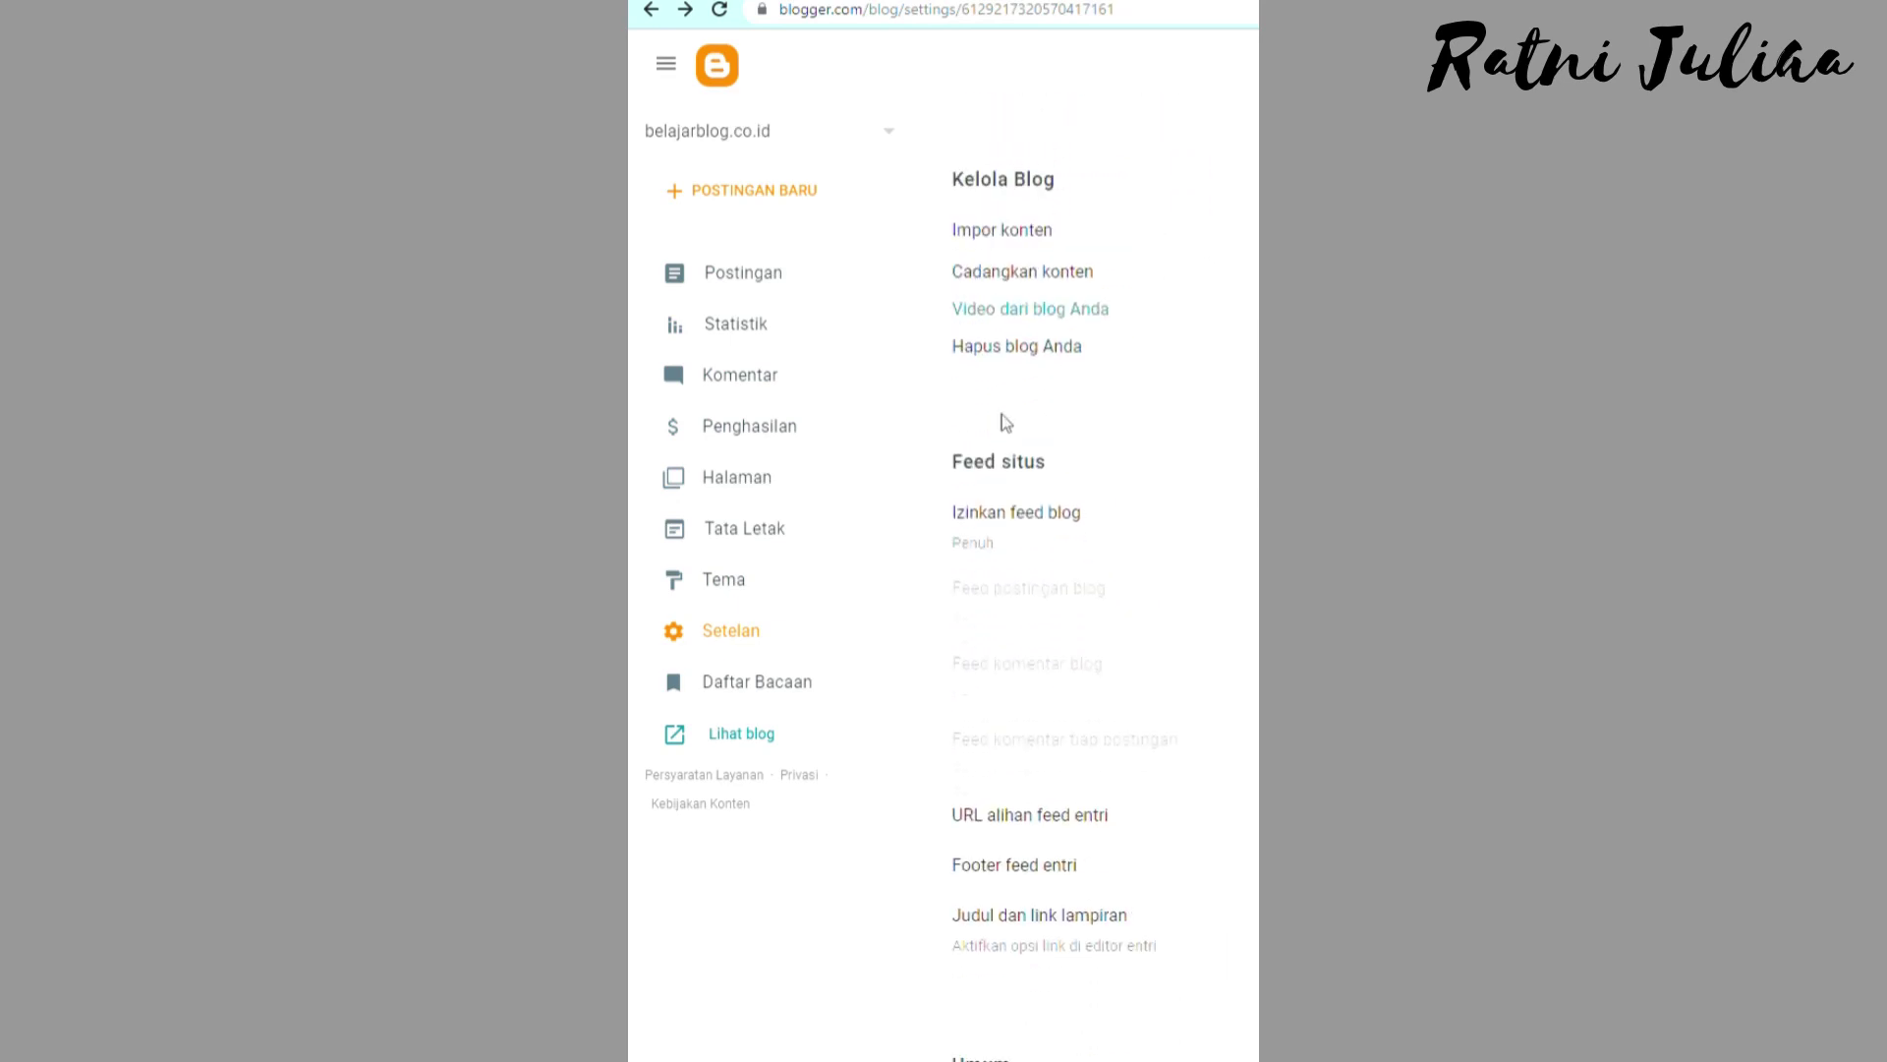
pyautogui.scroll(-2, 1005, 423)
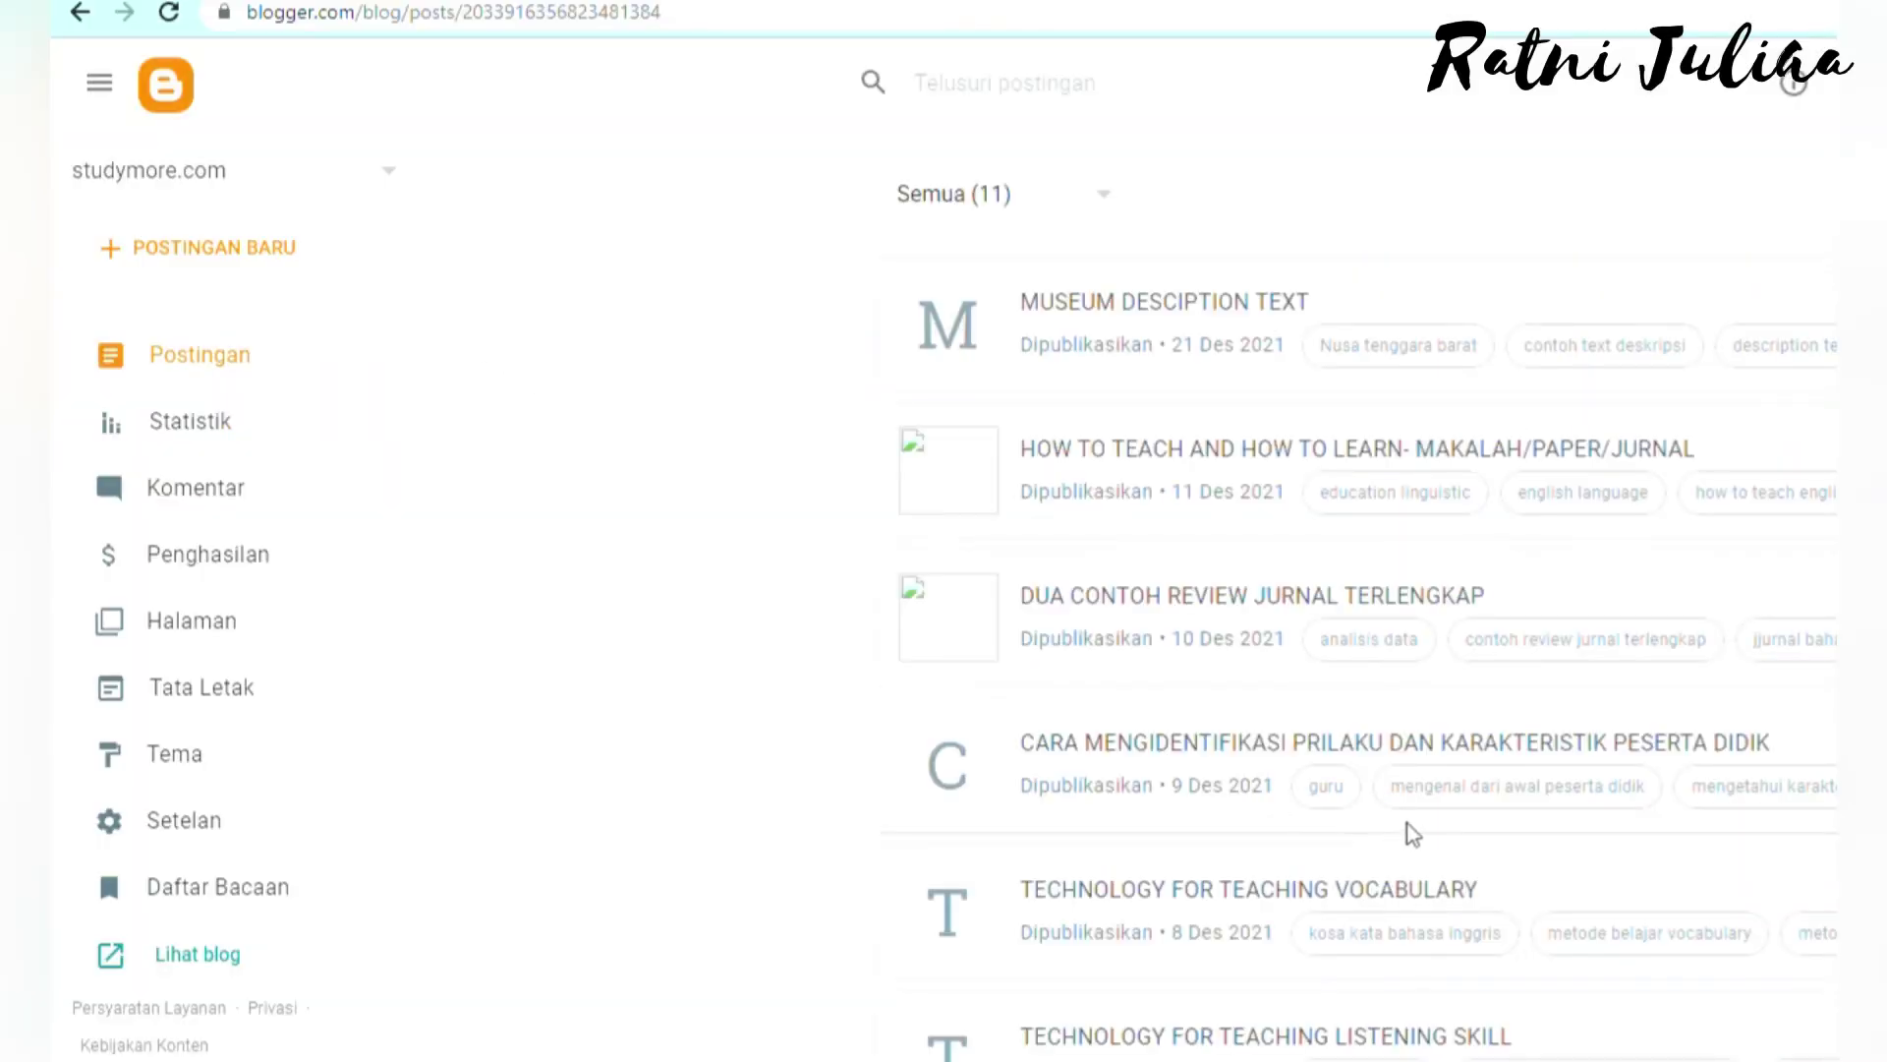
# - Browse the studymore.com posts, and read the article at yukstudymore.blogspot.com/2021/12/tips-bagi-yang-masih-bingung-dengan.html in a new browser tab
pyautogui.scroll(-5, 1412, 834)
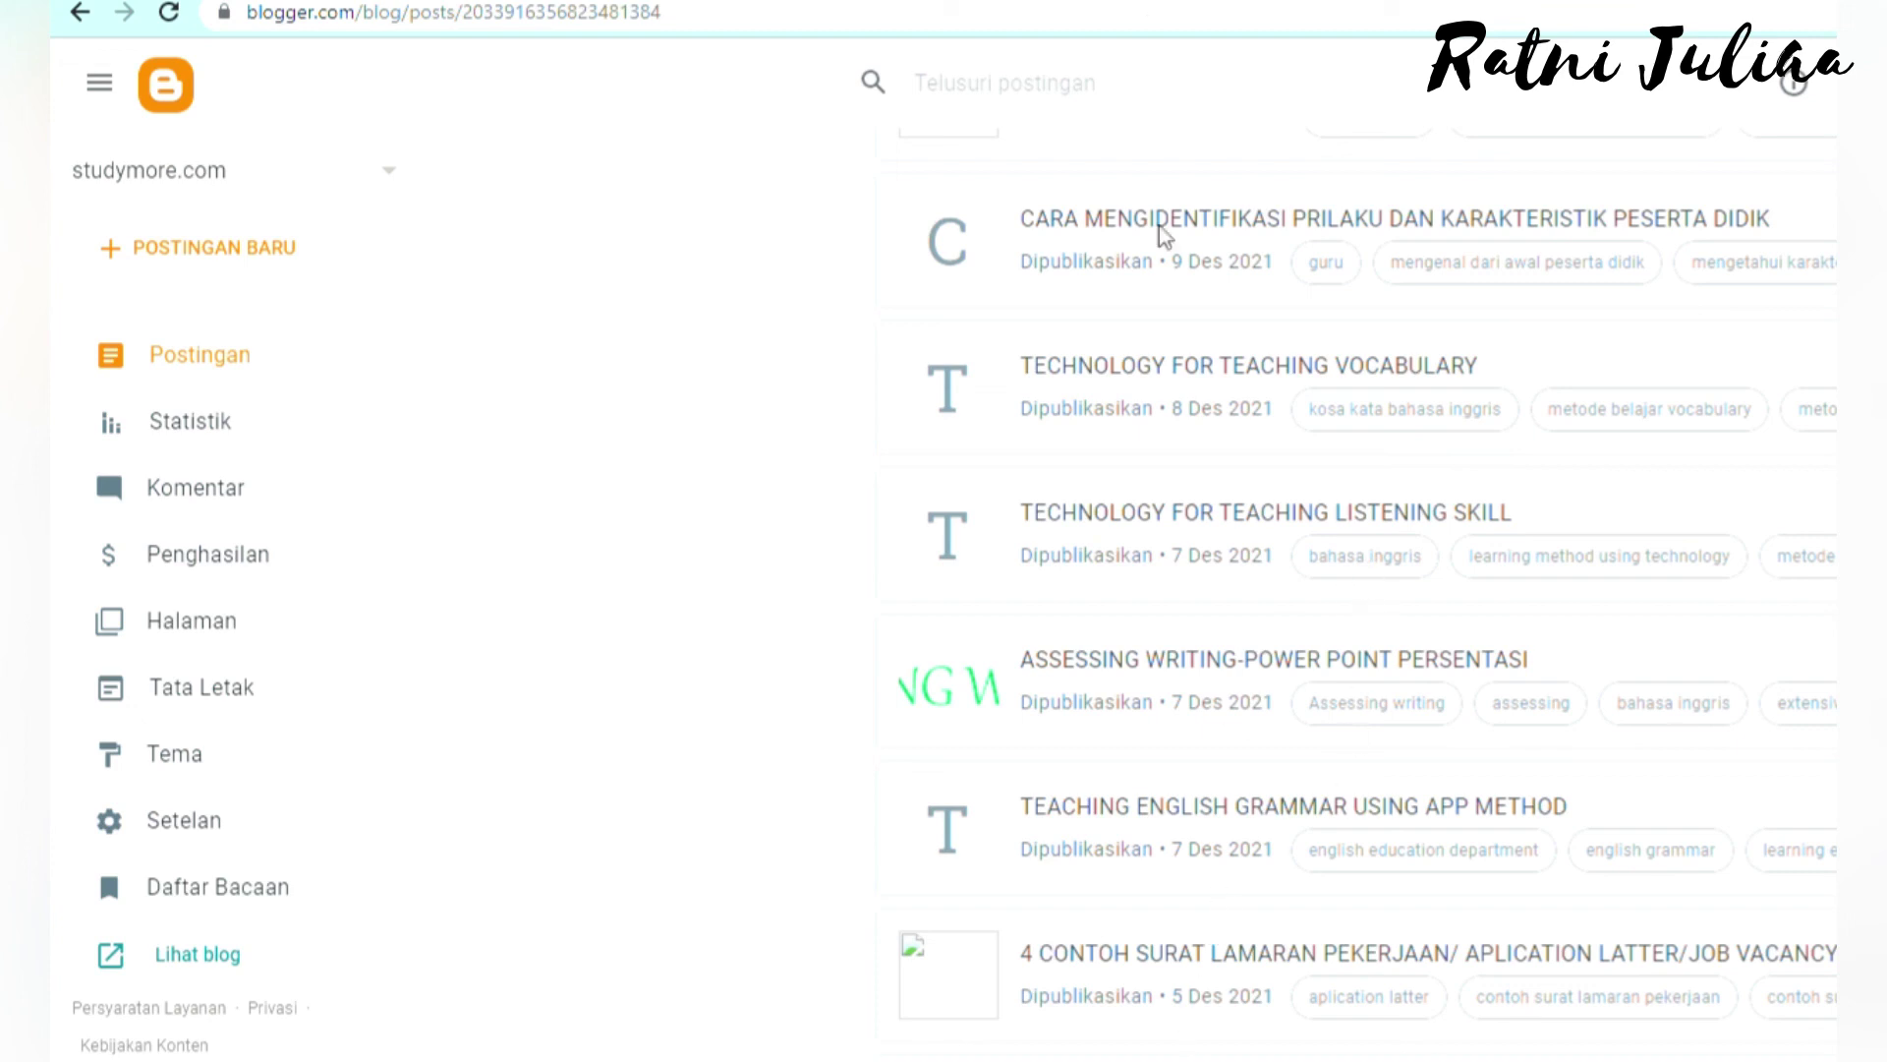
pyautogui.click(1396, 0)
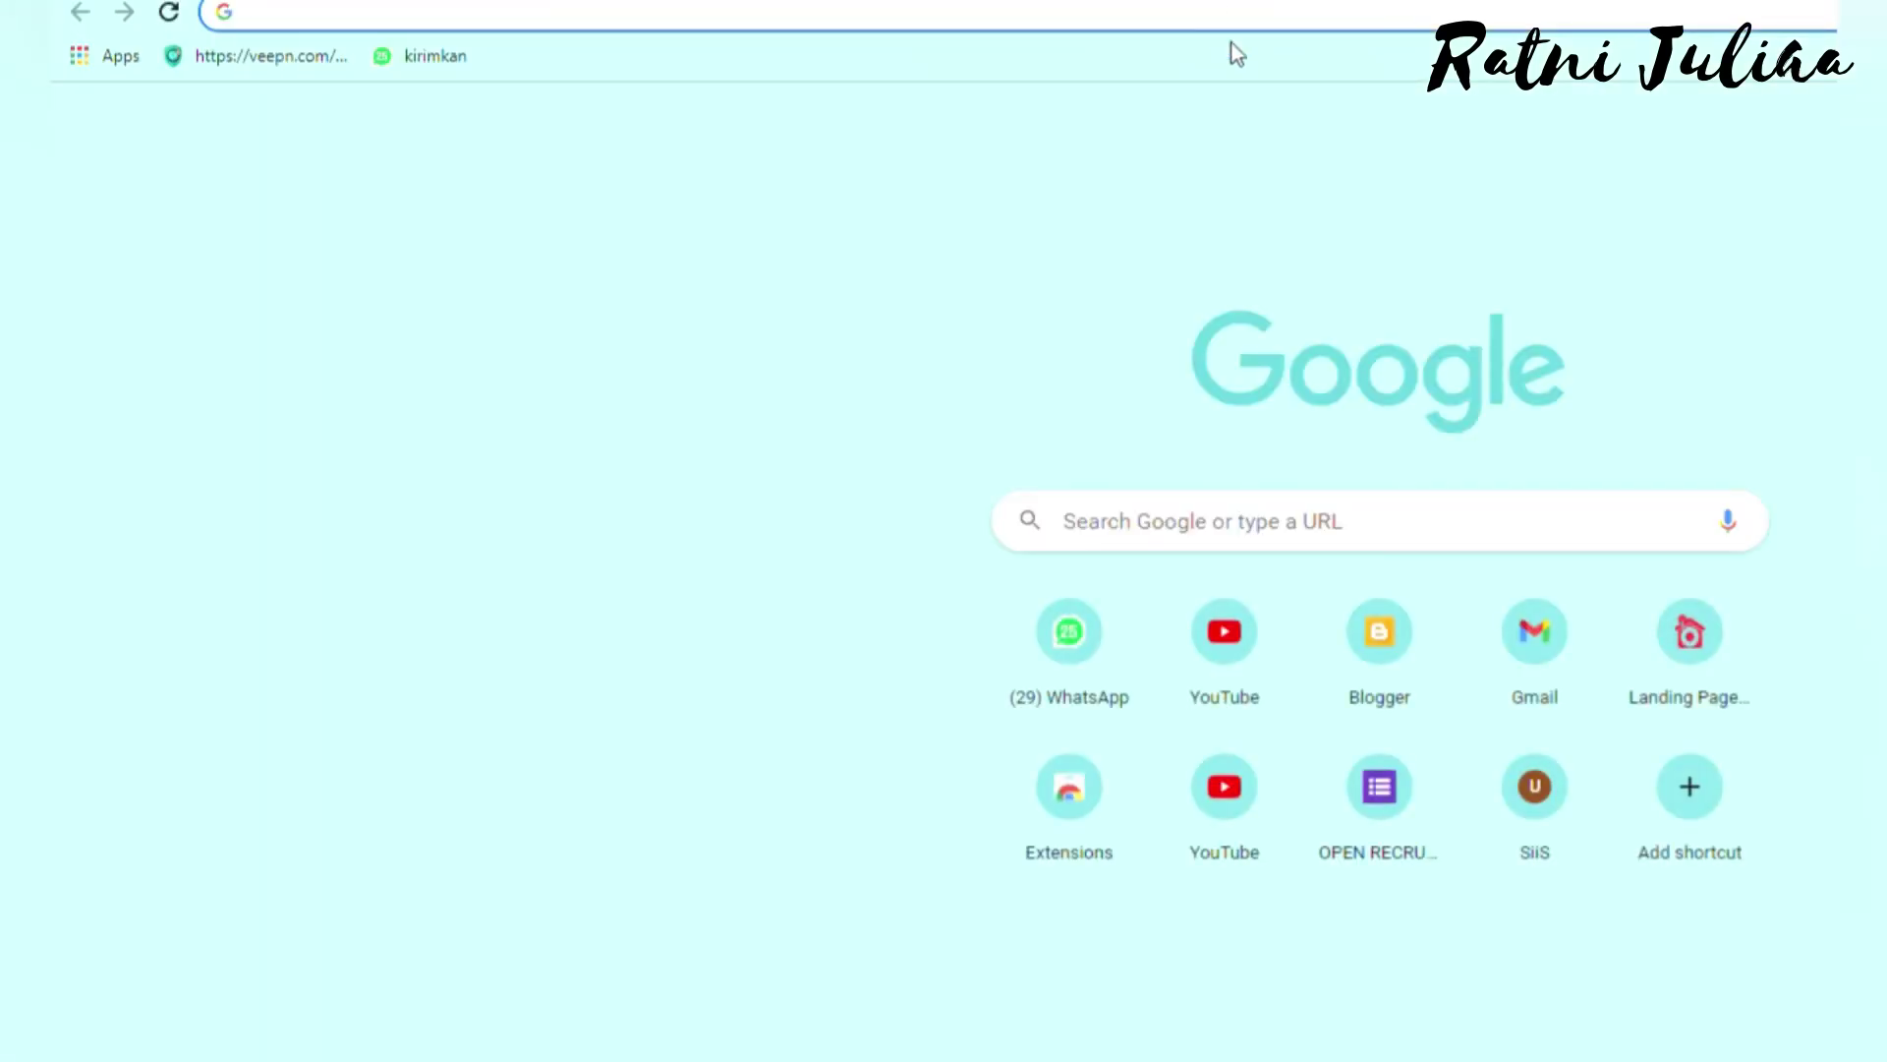
pyautogui.write('https://yukstudymore.blogspot.com/2021/12/tips-bagi-yang-masih-bingung-dengan.html')
pyautogui.press('Return')
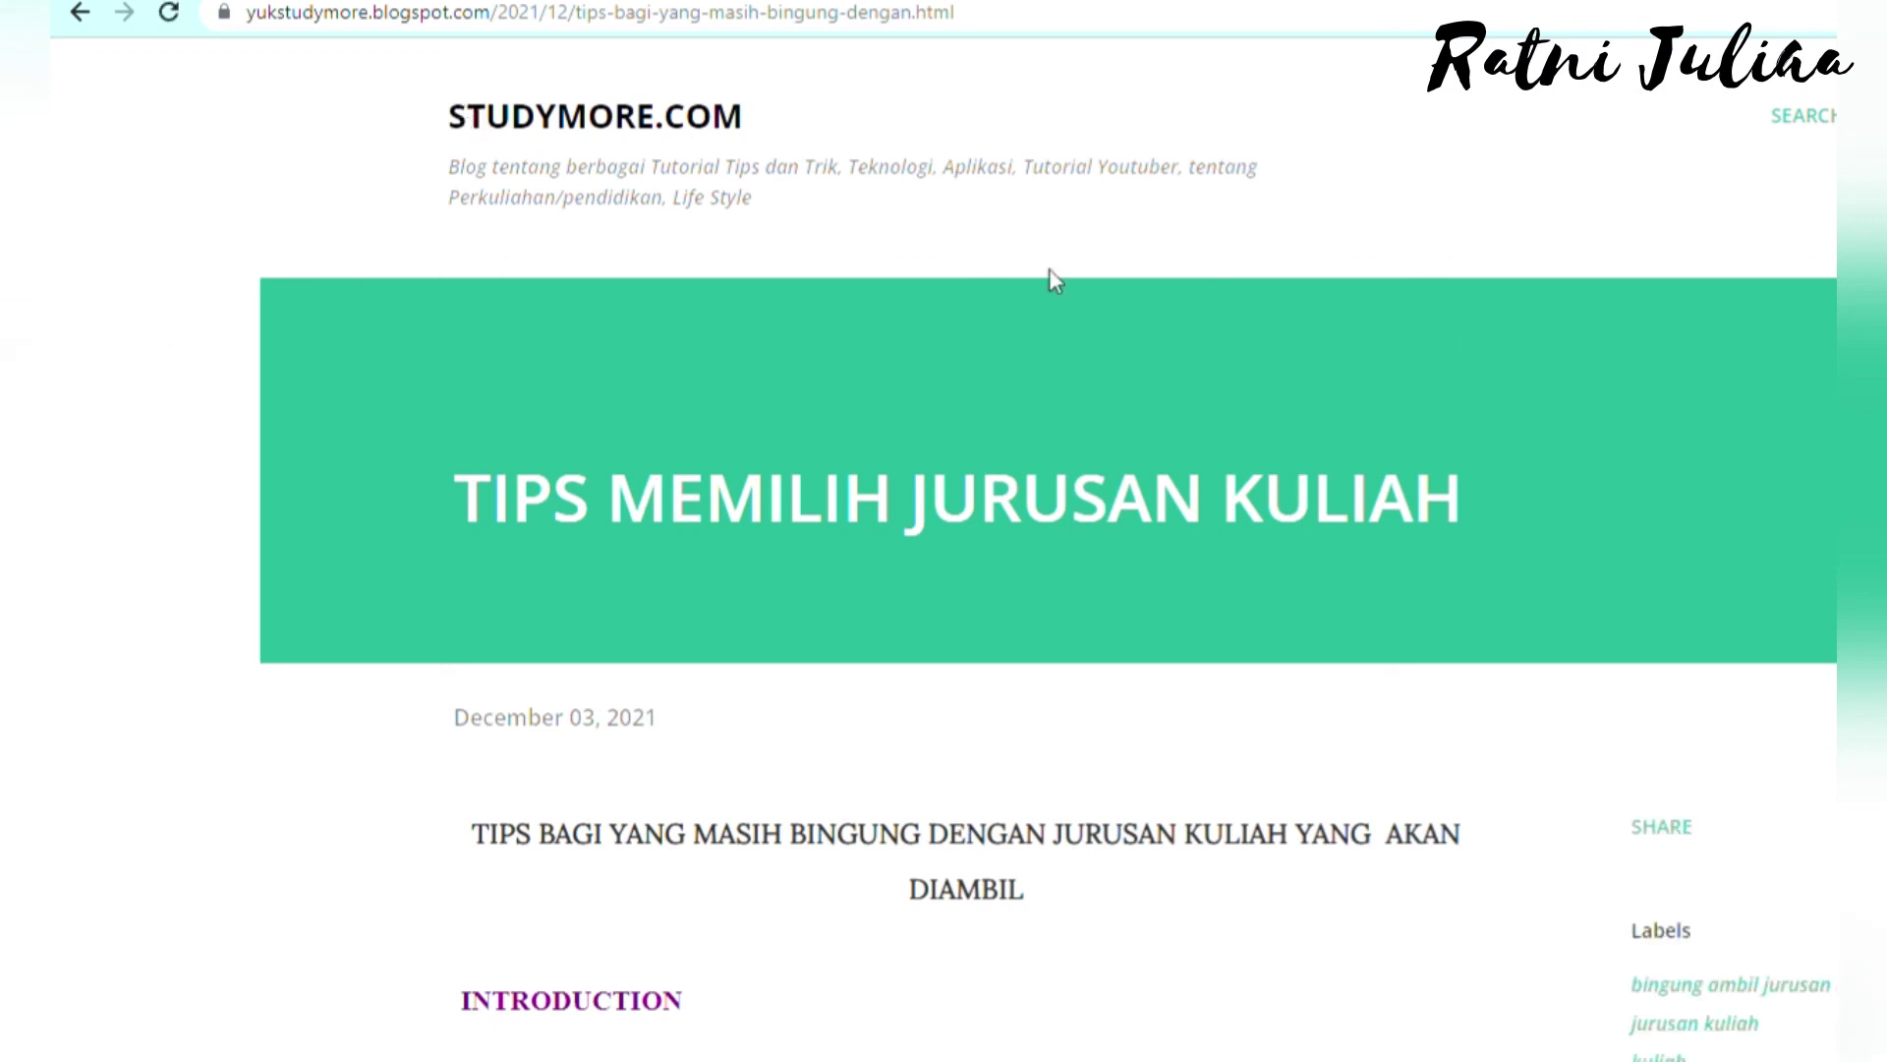
pyautogui.scroll(-5, 1272, 626)
pyautogui.scroll(-12, 1274, 619)
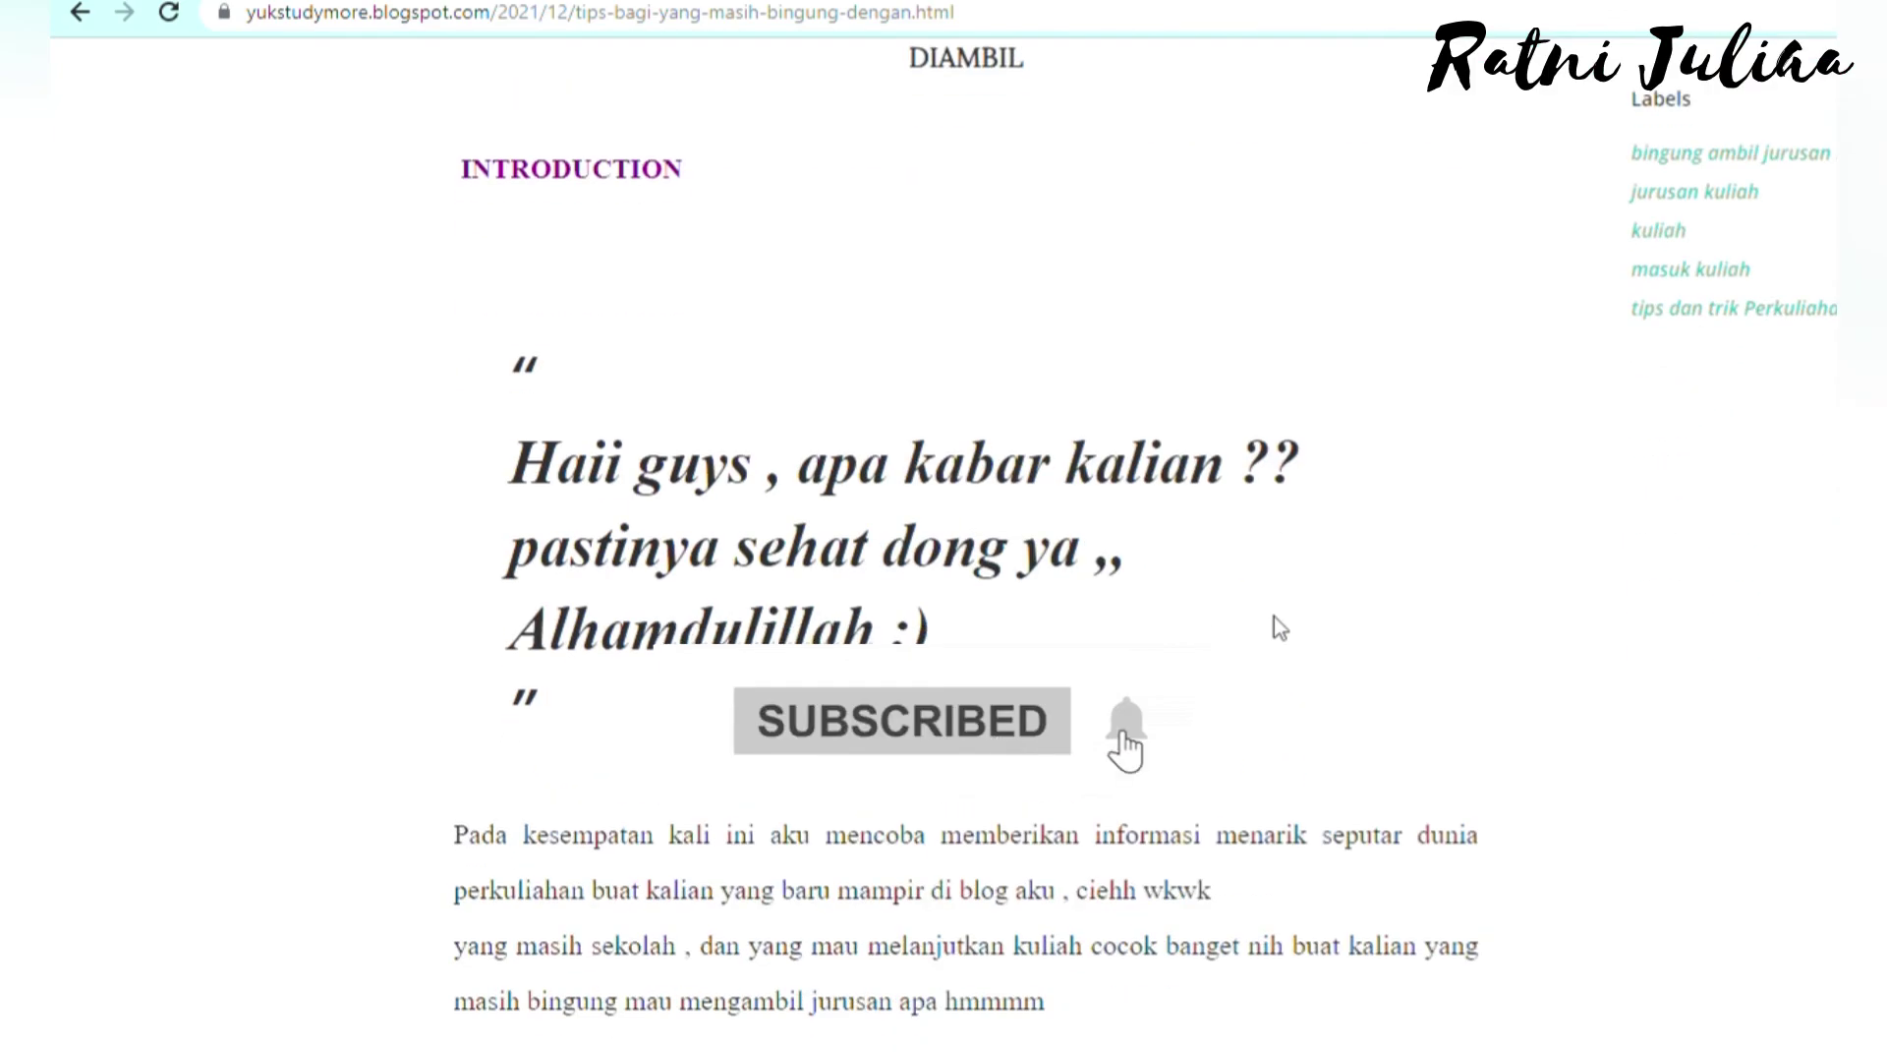
pyautogui.scroll(-14, 1274, 617)
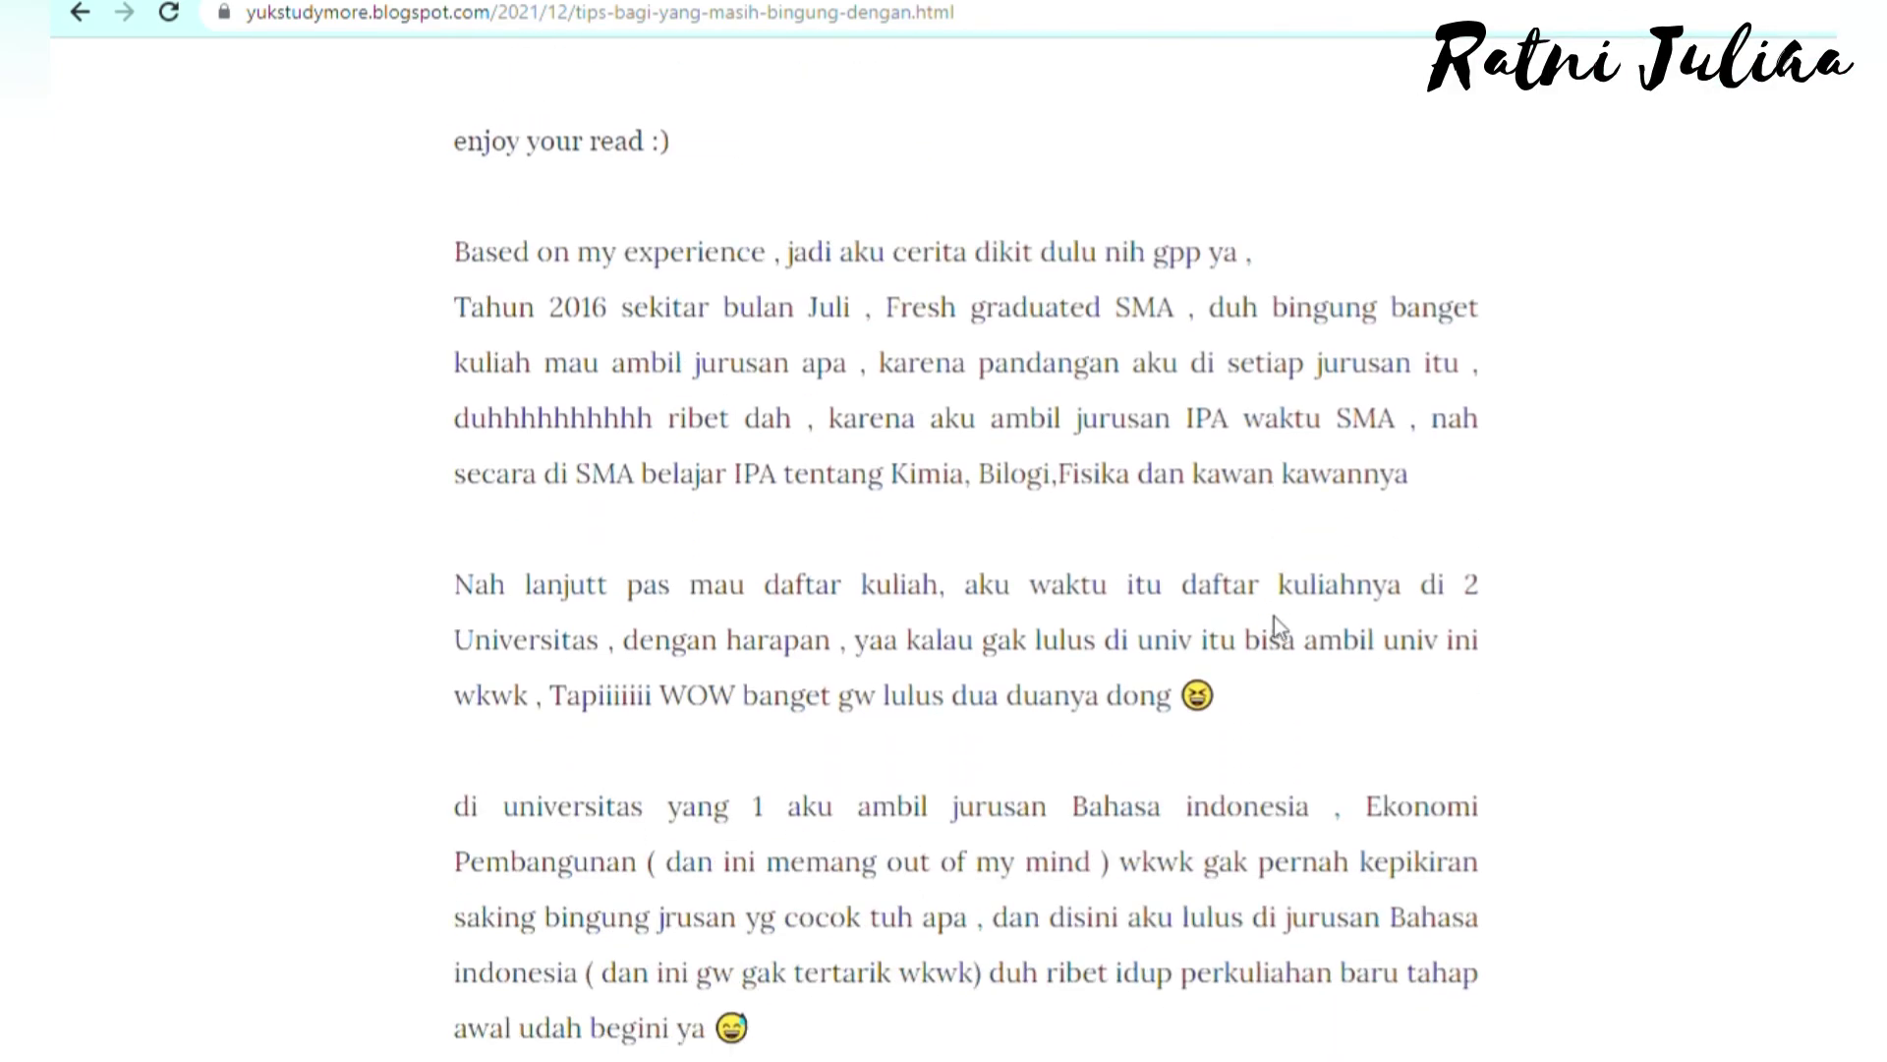